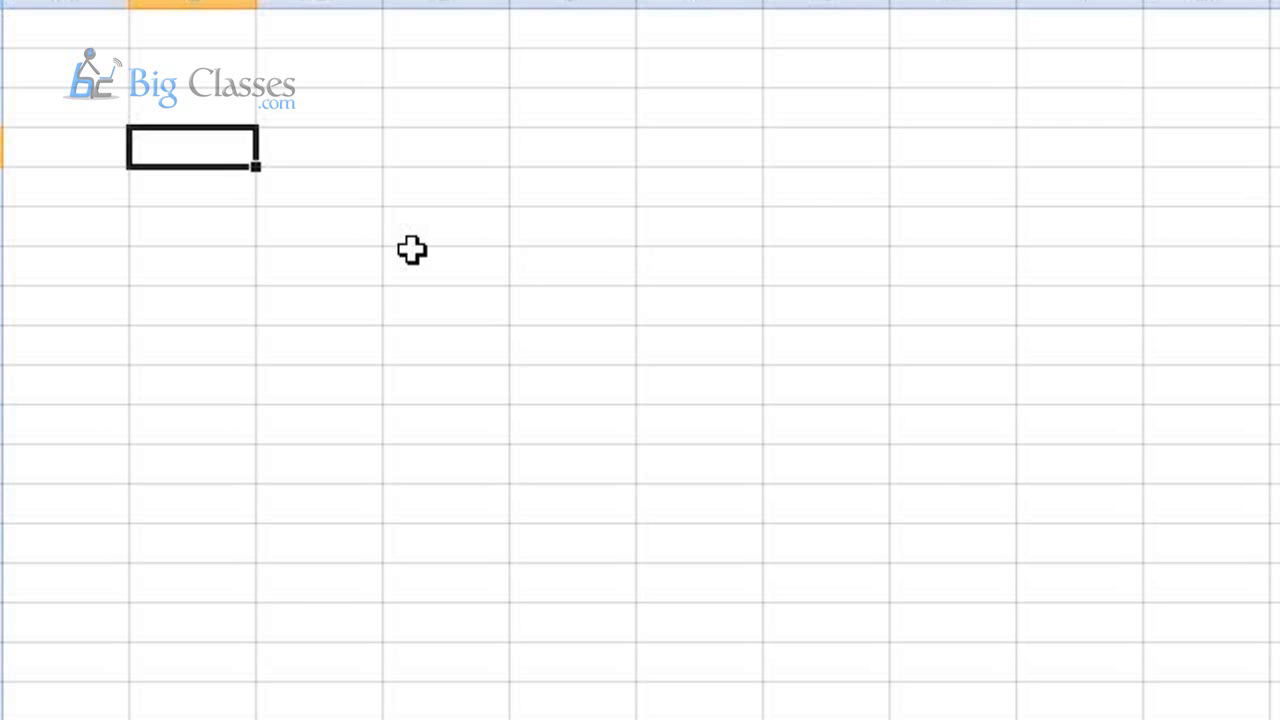
Enter the column headers STAFF, REN IN AUG and REV IN SEP in adjacent cells, starting at the selected cell
text(SFA)
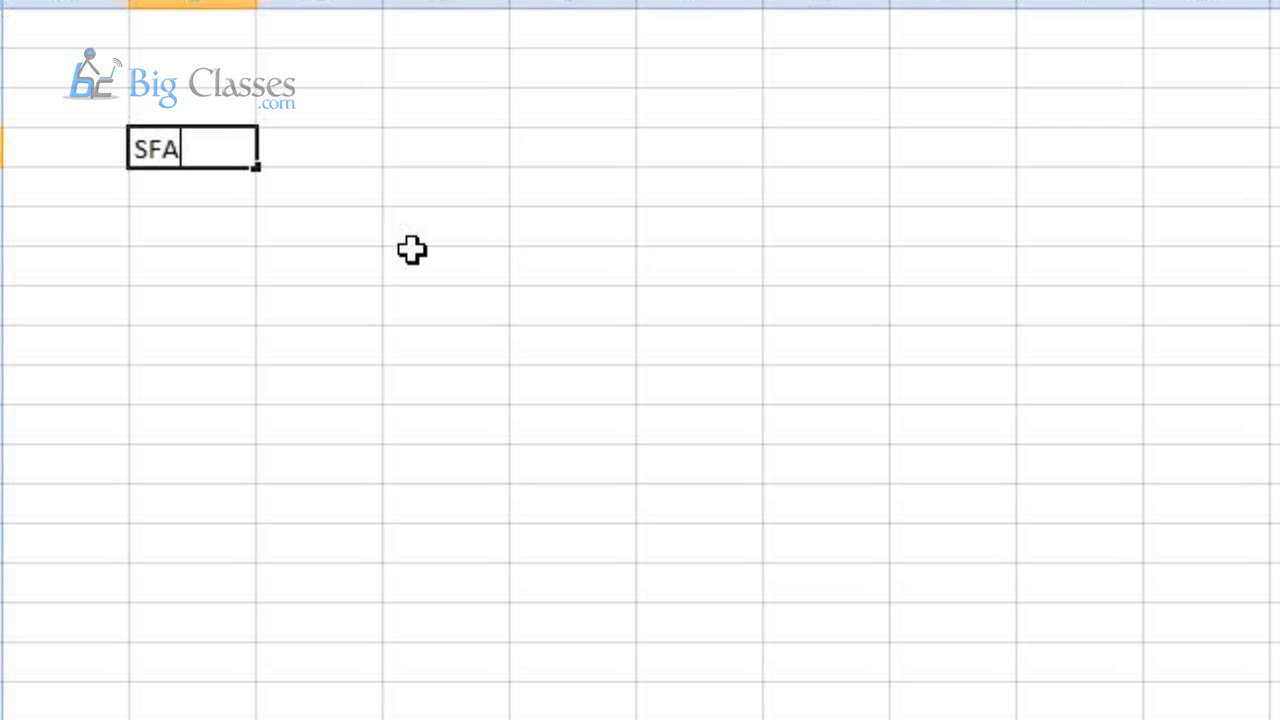
key(BackSpace)
key(BackSpace)
text(TAFF)
key(Tab)
text(REN)
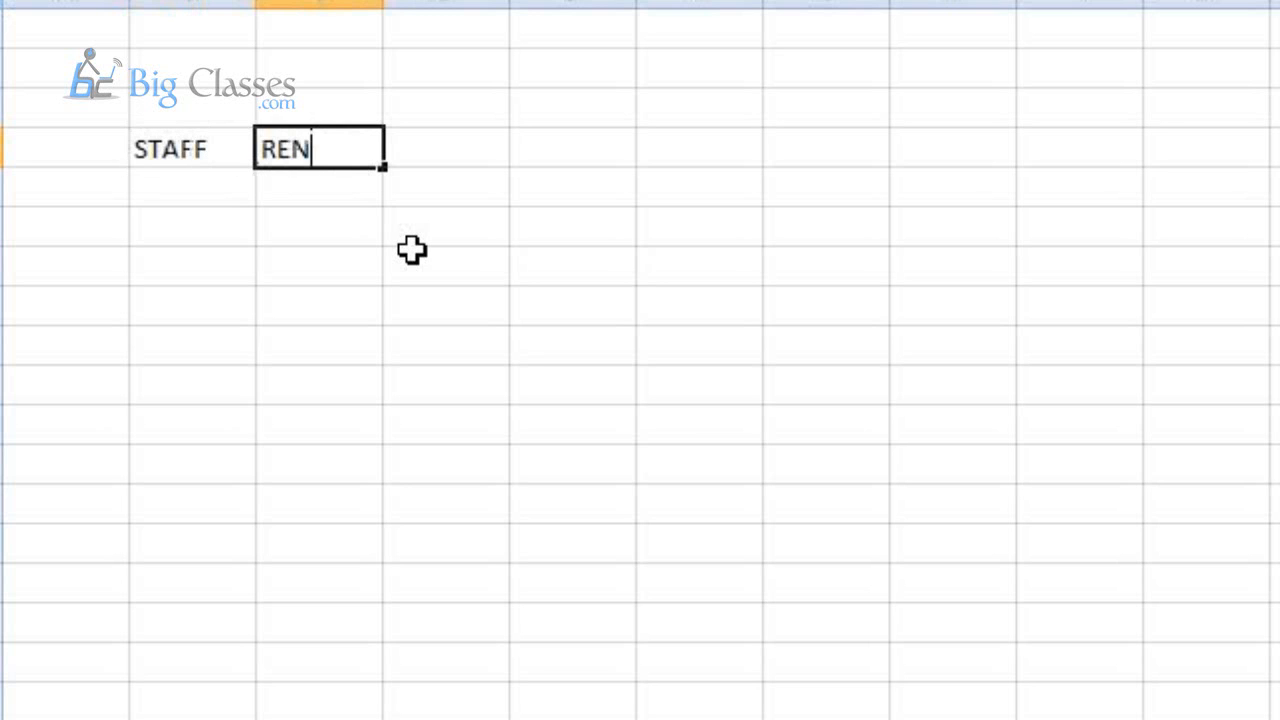
text( IN:AU)
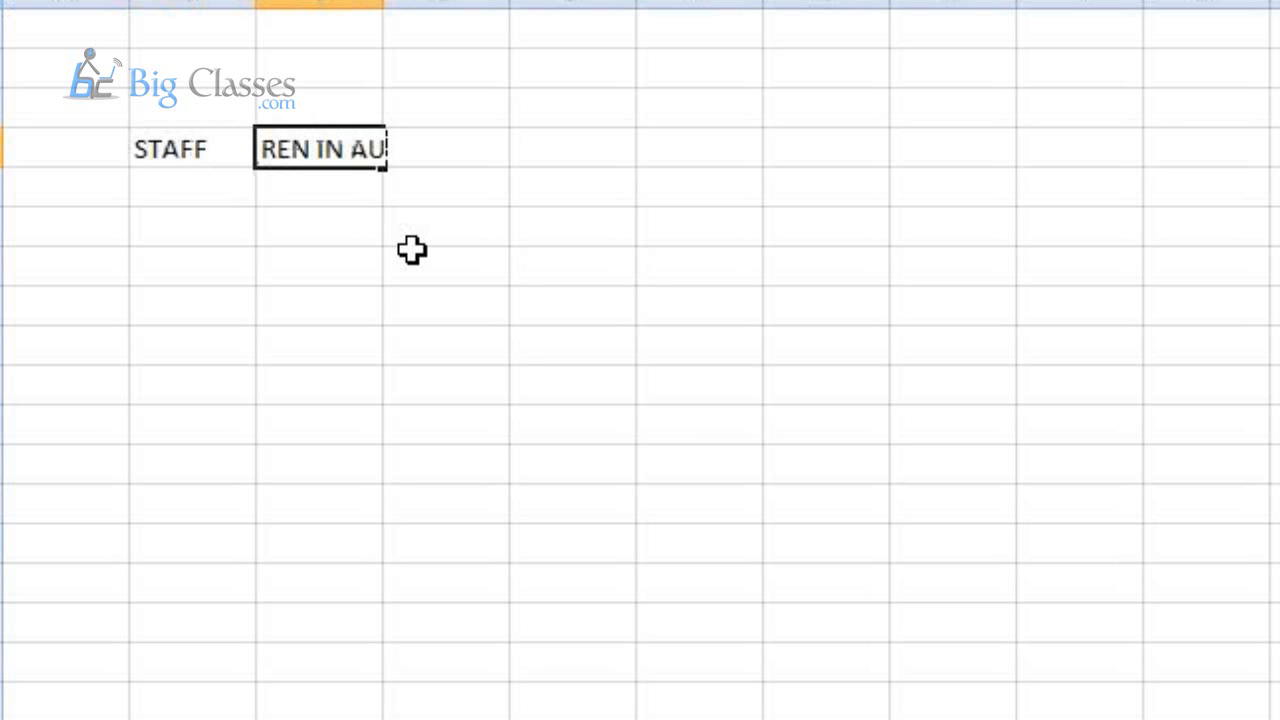
text(G)
key(Tab)
text(RE)
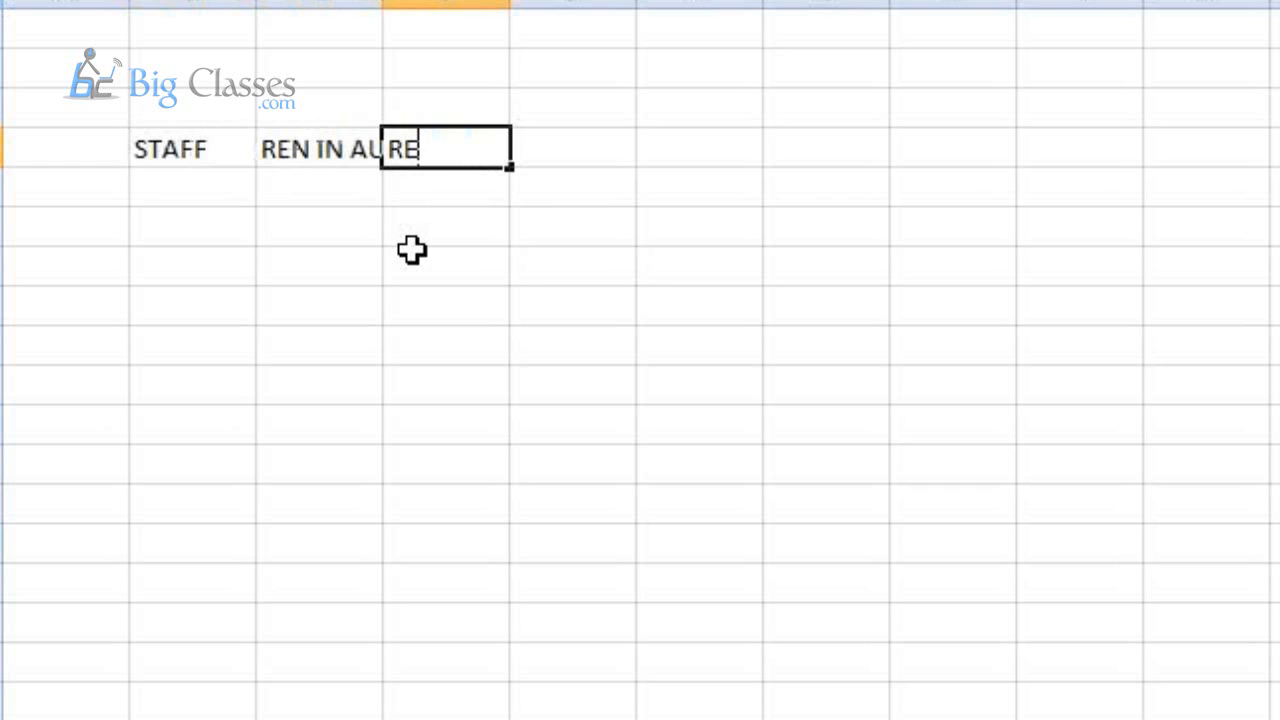
text(V IN SEP)
key(Left)
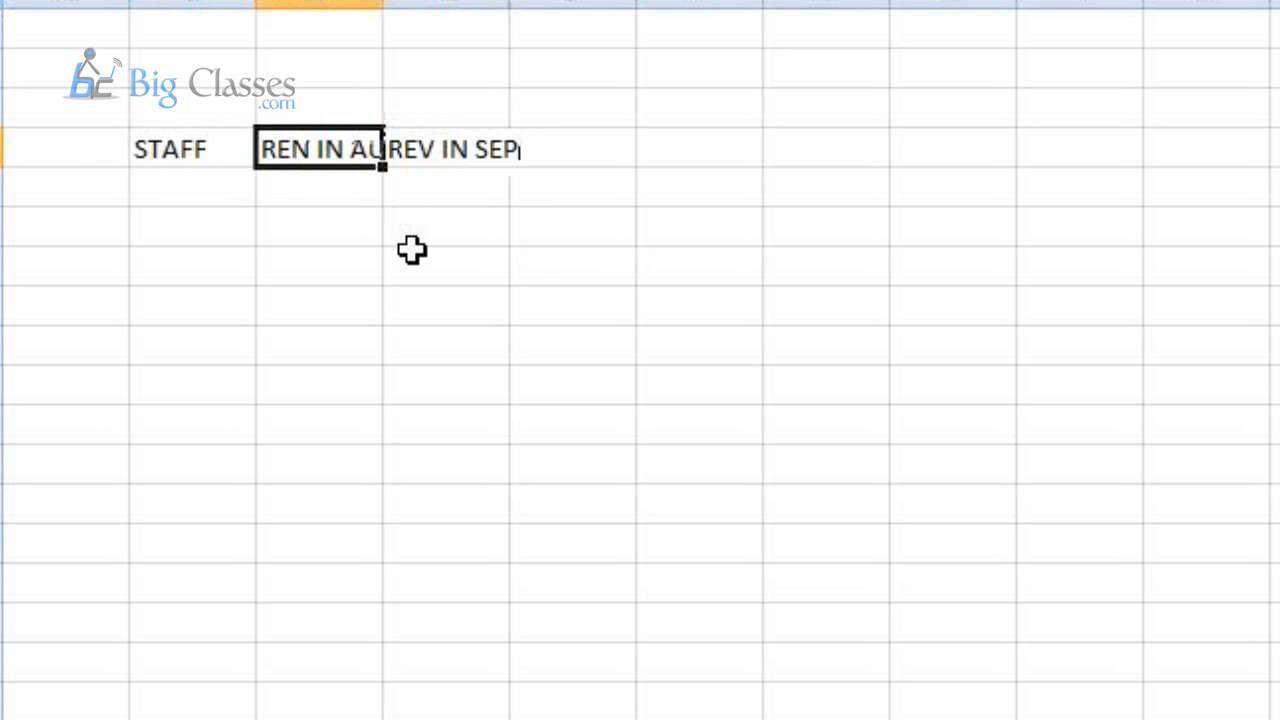
Correct the August column header to read REV IN AUG
key(F2)
key(Left)
key(Left)
key(Left)
key(Left)
key(Left)
key(Left)
key(Left)
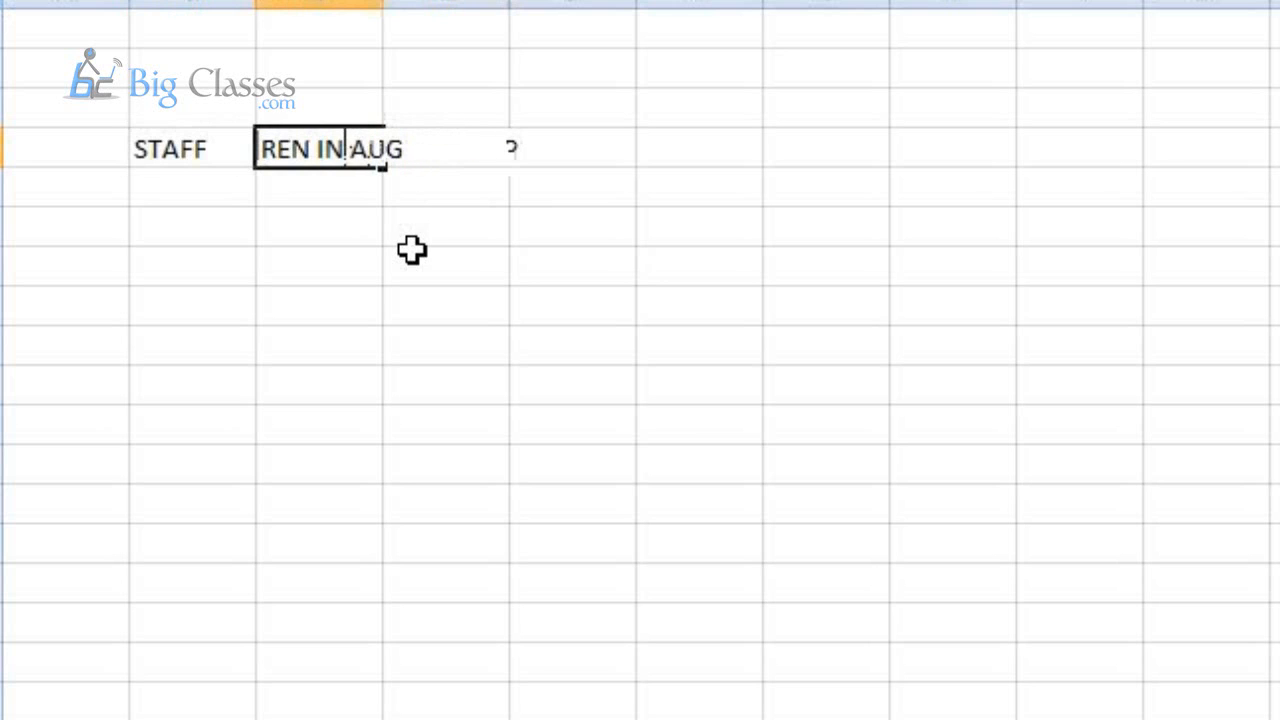
key(BackSpace)
text(V)
key(Return)
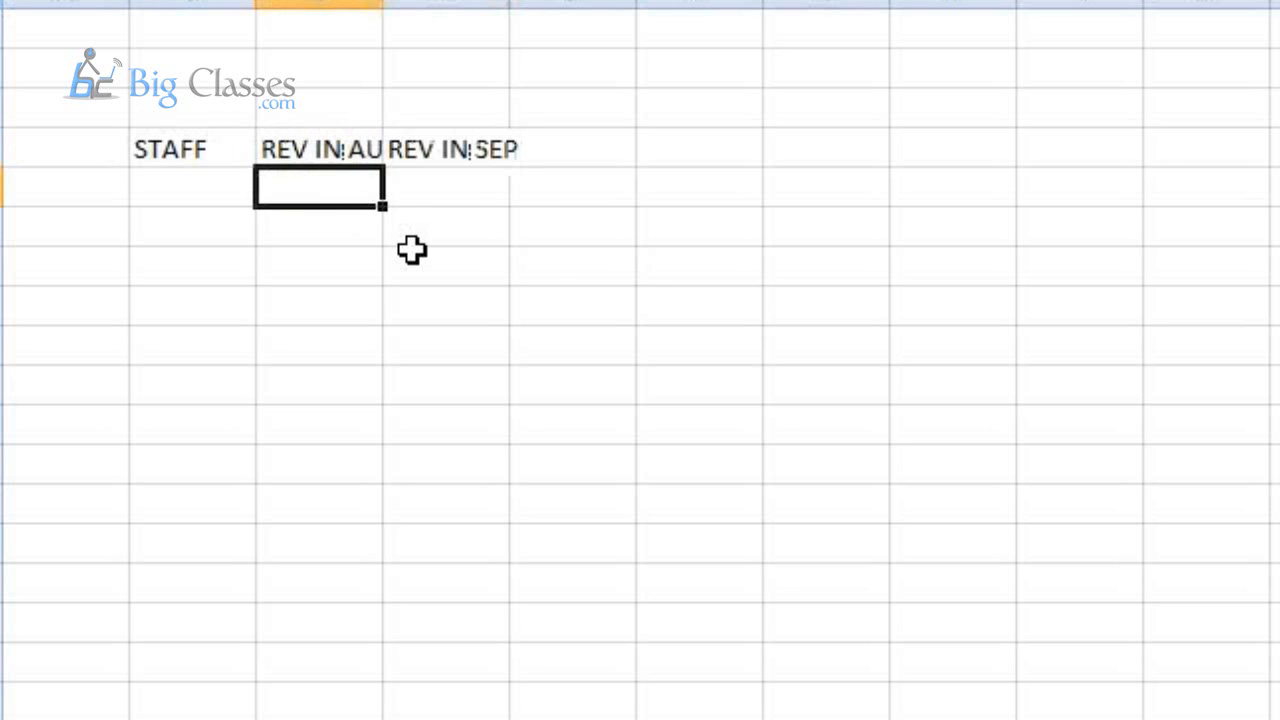
Add staff A below the headers with revenue of 200000 for August and 220000 for September
key(Left)
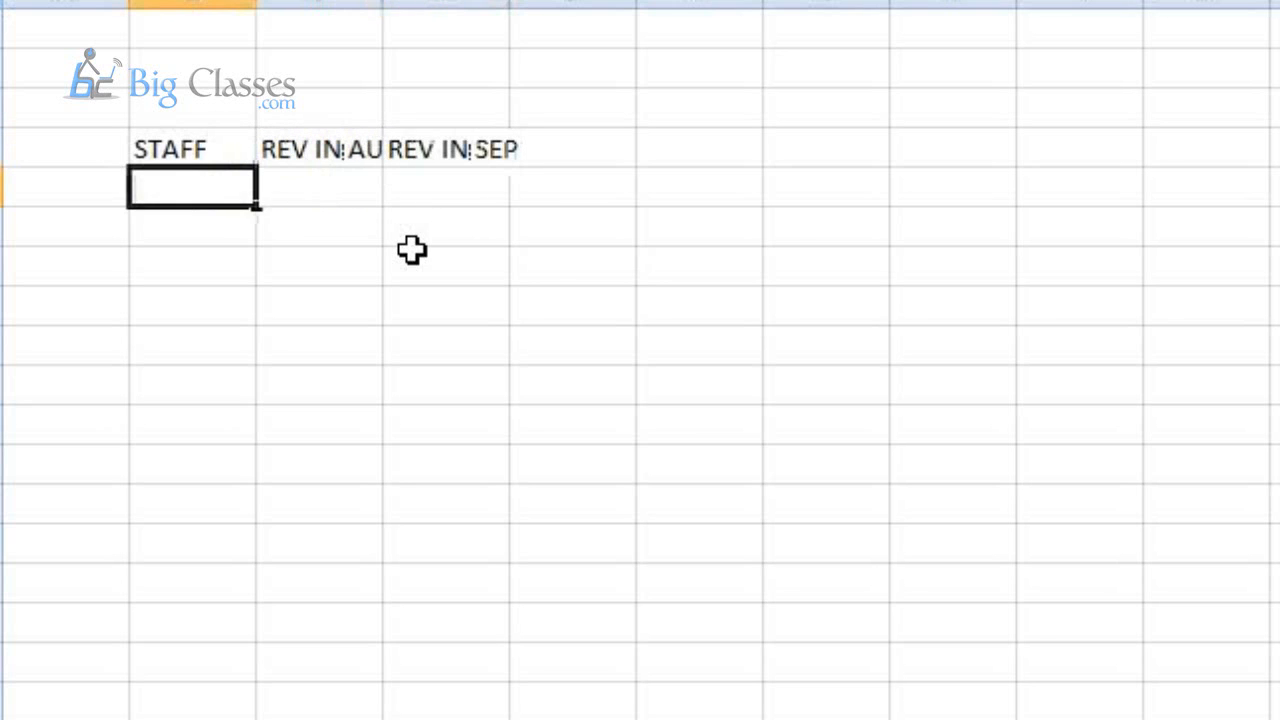
text(A)
key(Tab)
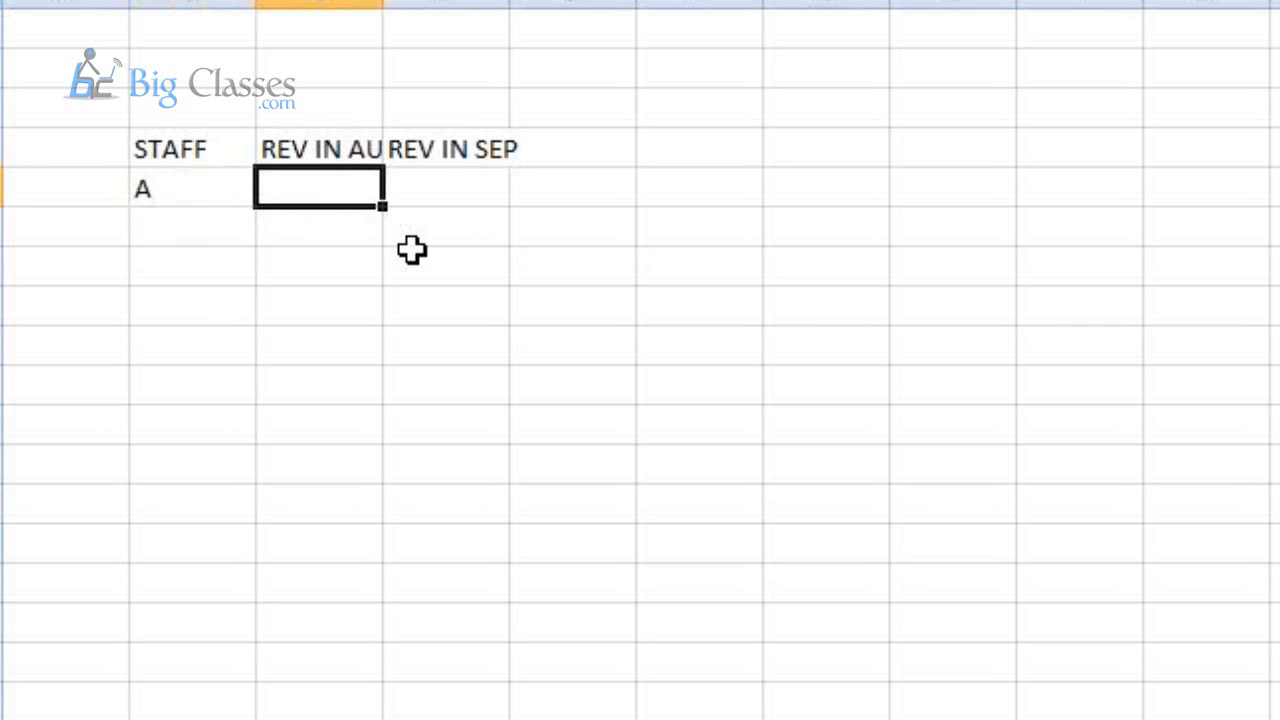
text(200)
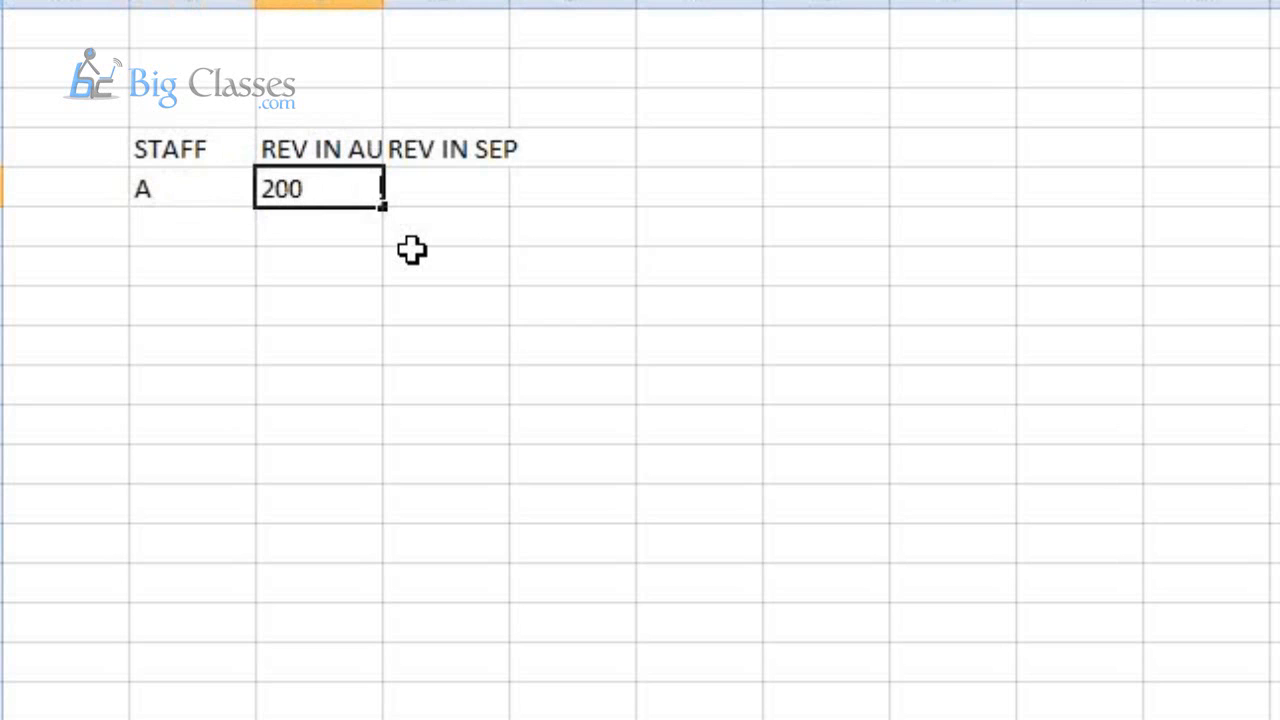
text(000)
key(Tab)
text(2)
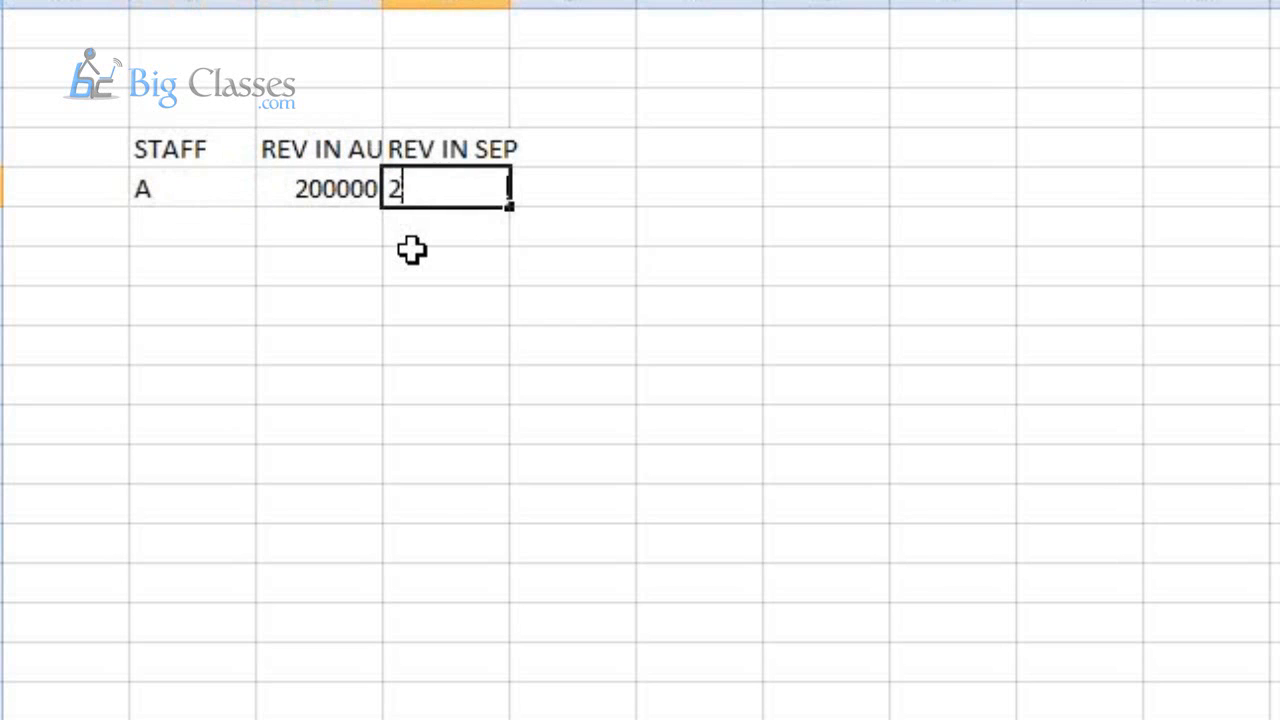
text(2000)
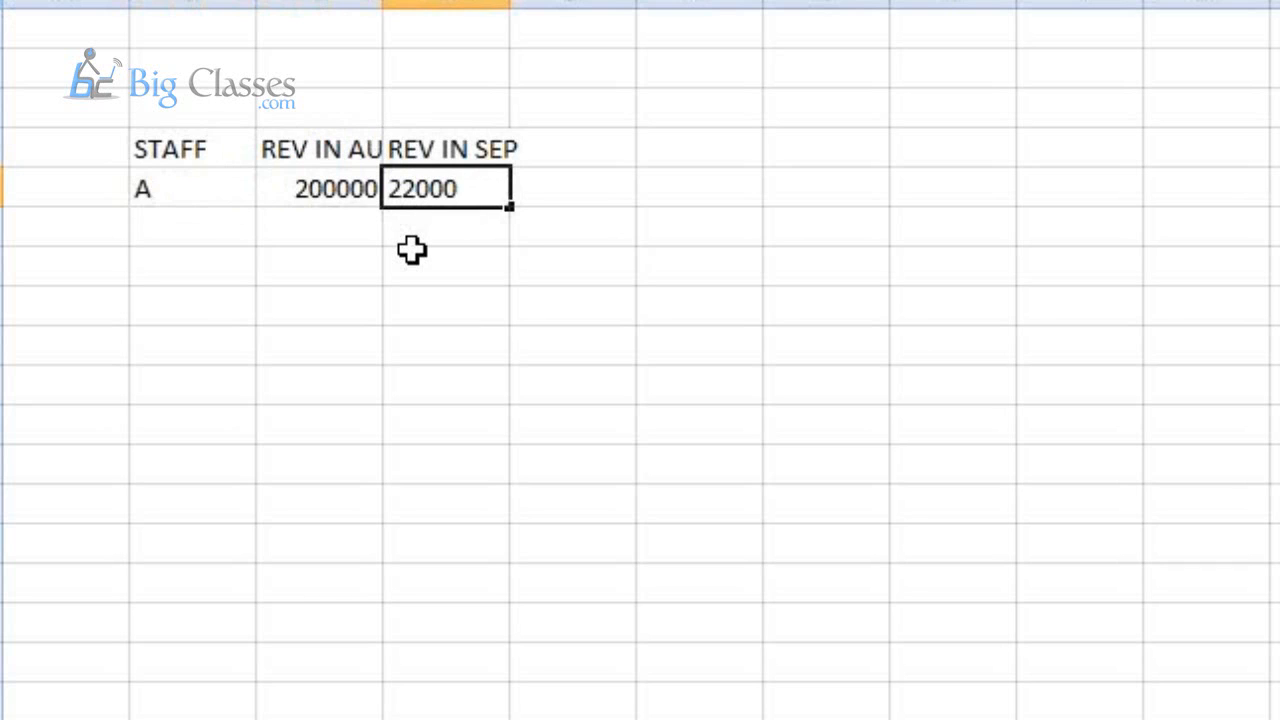
text(0)
key(Tab)
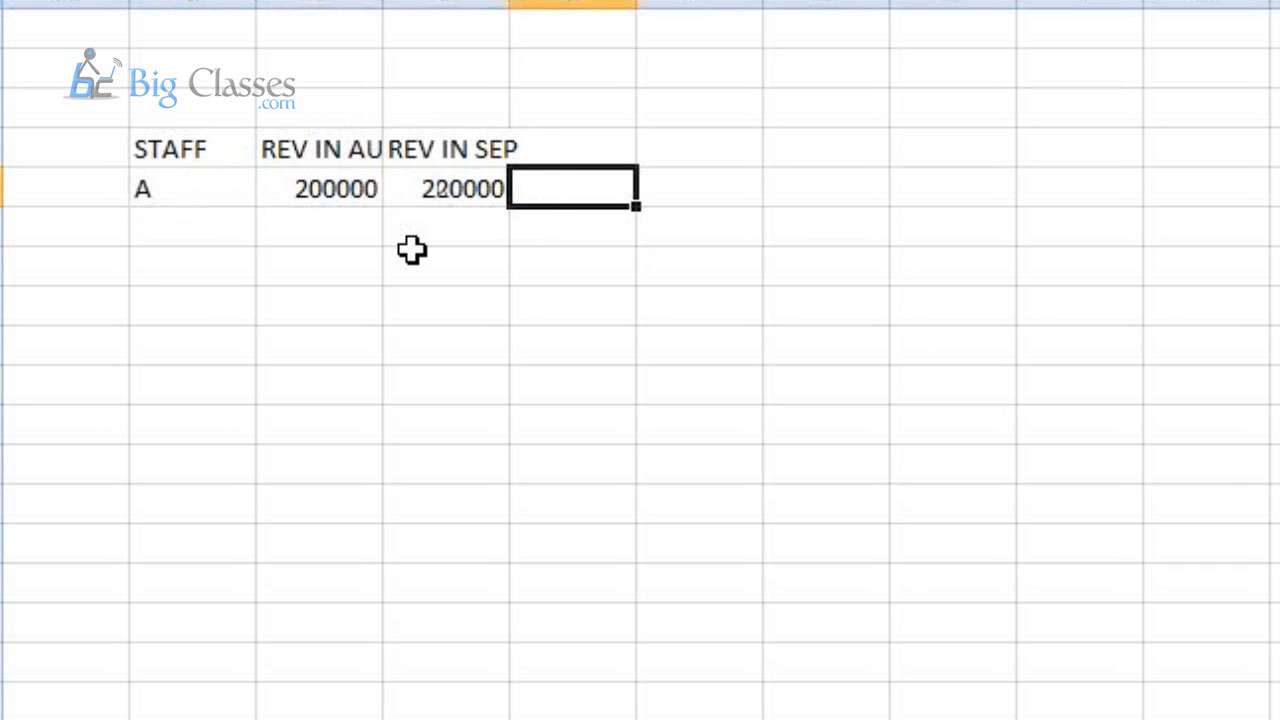
Add a DIFF column with 20000 for staff A, and fit the revenue and DIFF columns to their contents
text(20000)
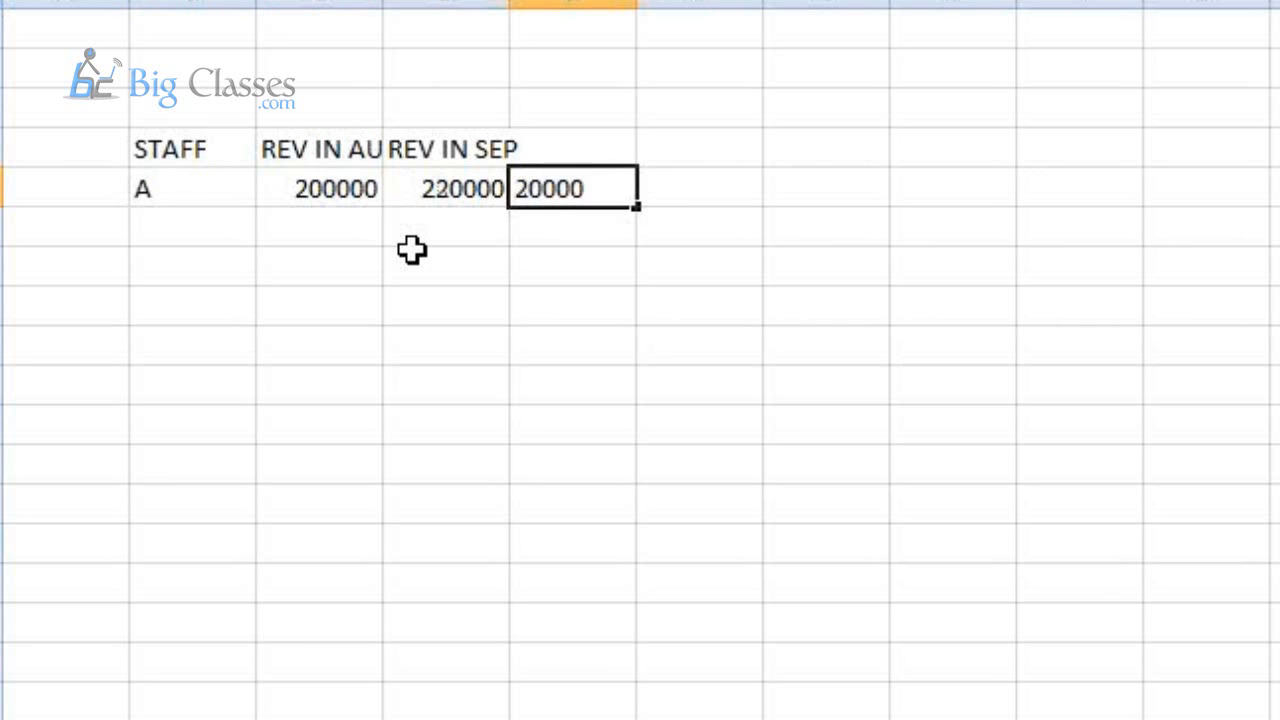
key(Up)
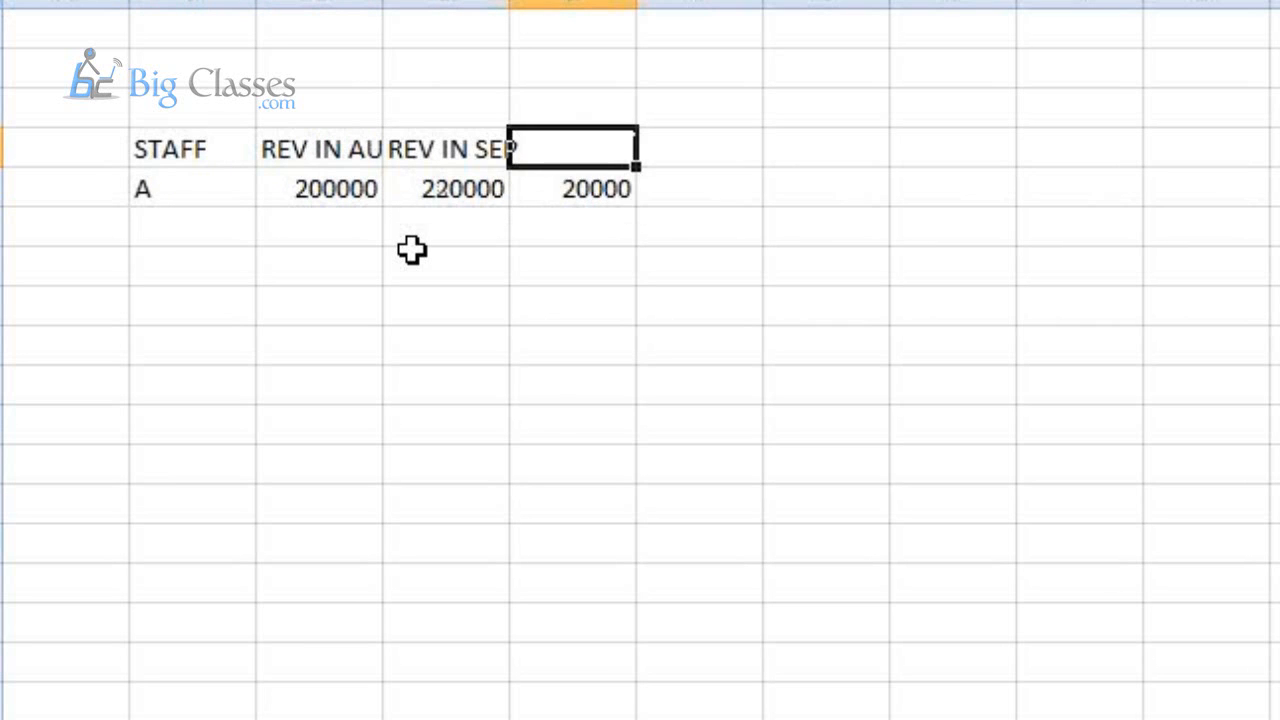
text(DIFF)
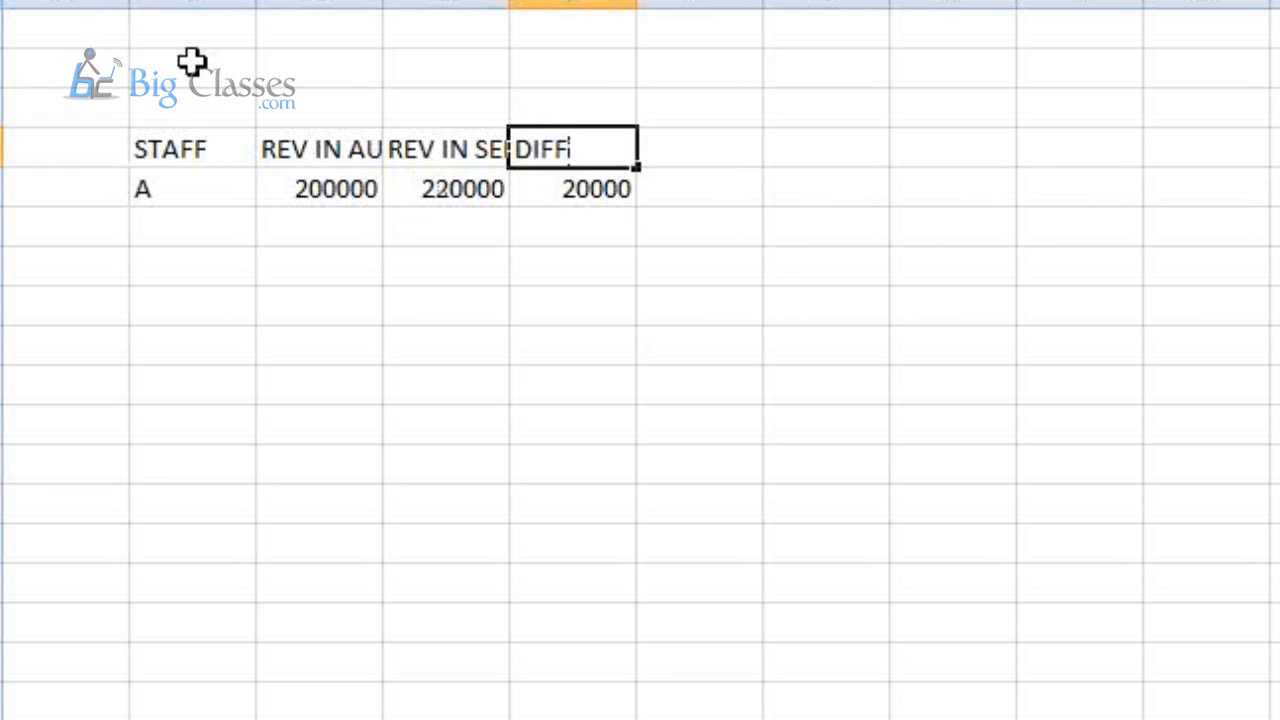
click(330, 5)
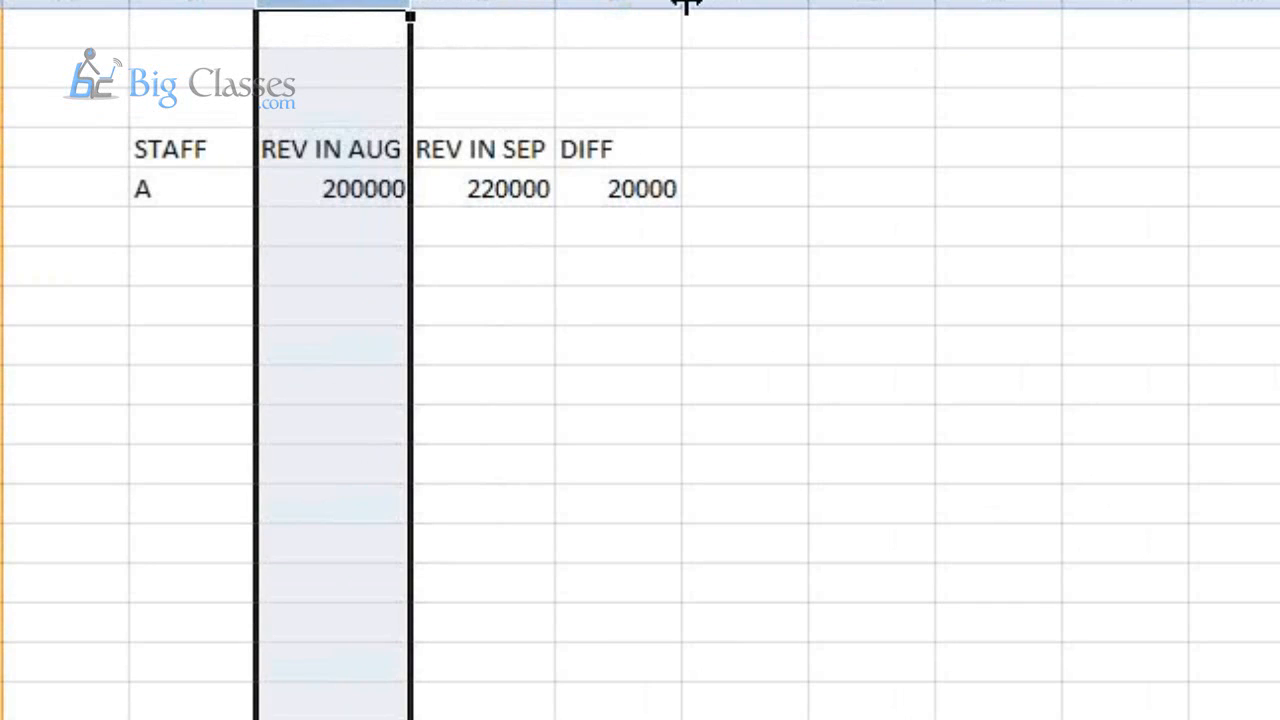
double_click(684, 5)
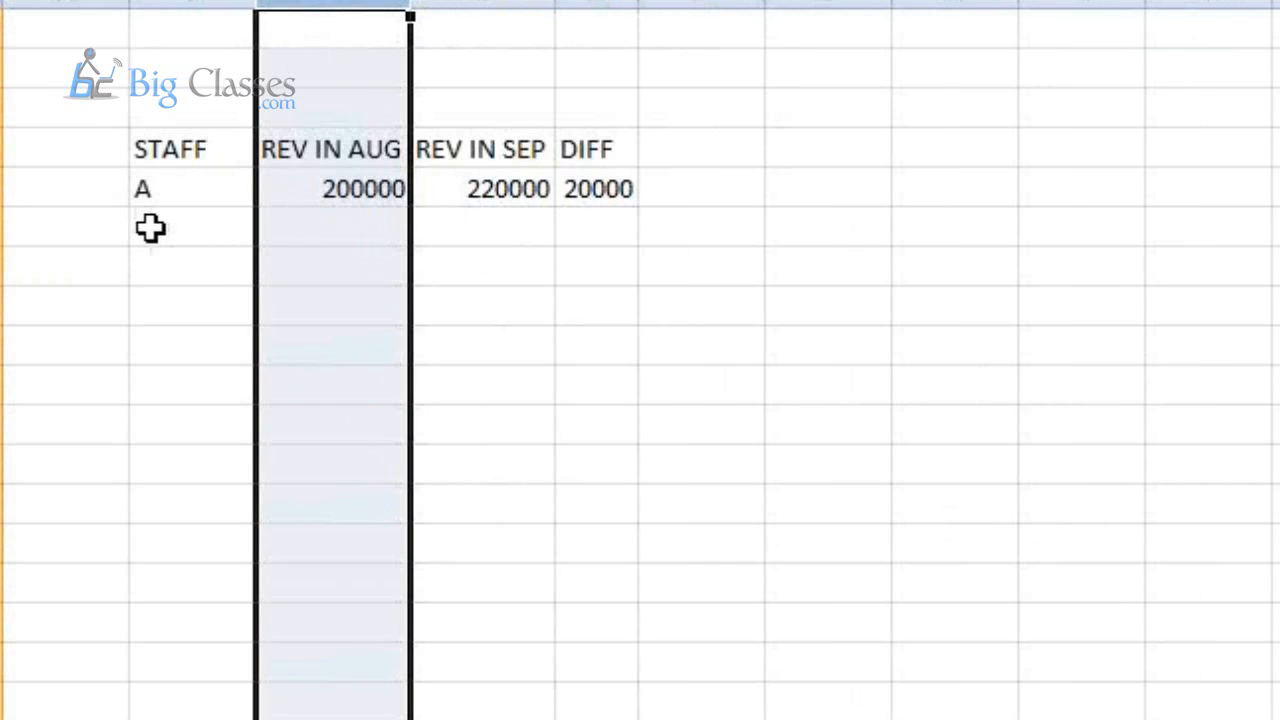
Add staff B in the next row with 200000 for August, 180000 for September and a difference of -20000
click(150, 228)
text(B)
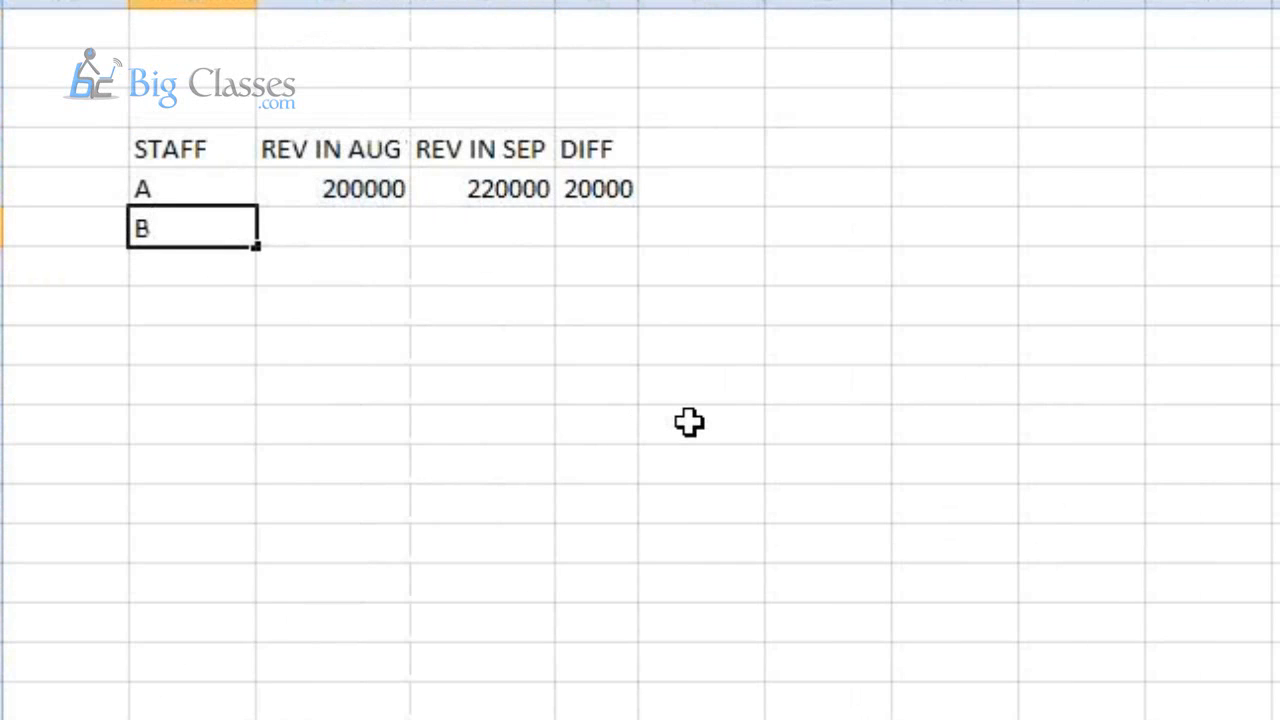
key(Tab)
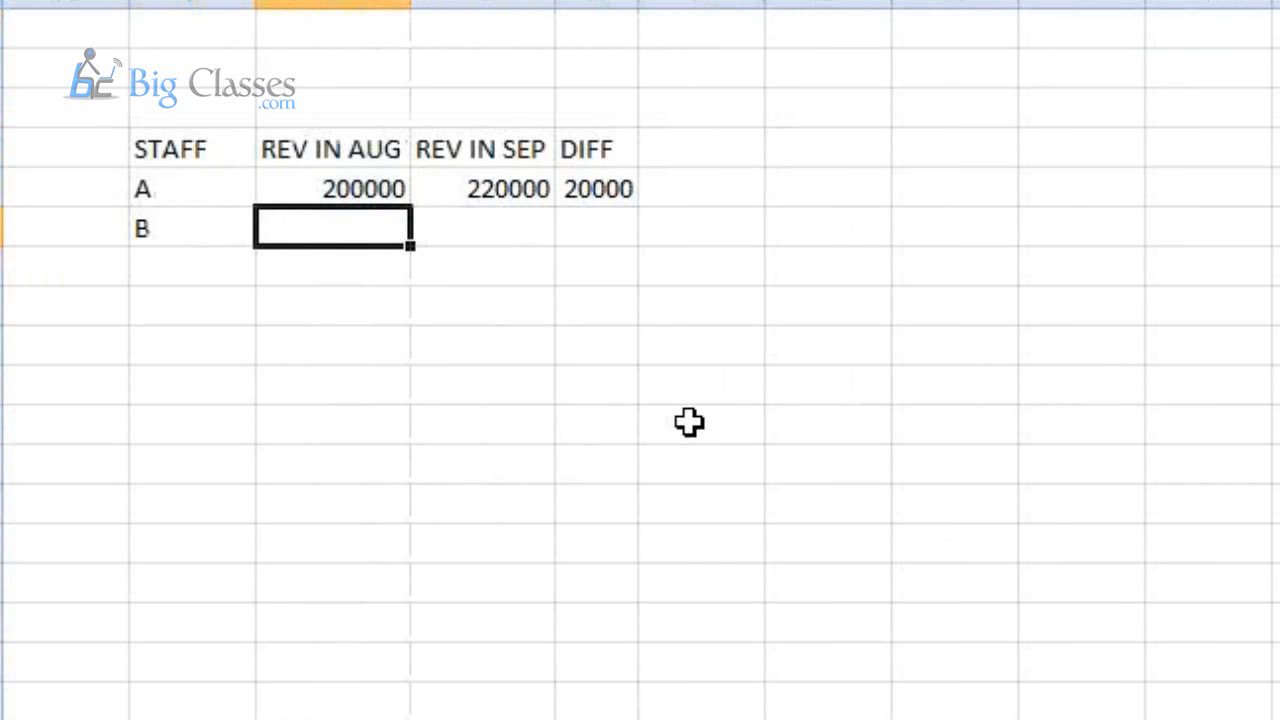
text(200)
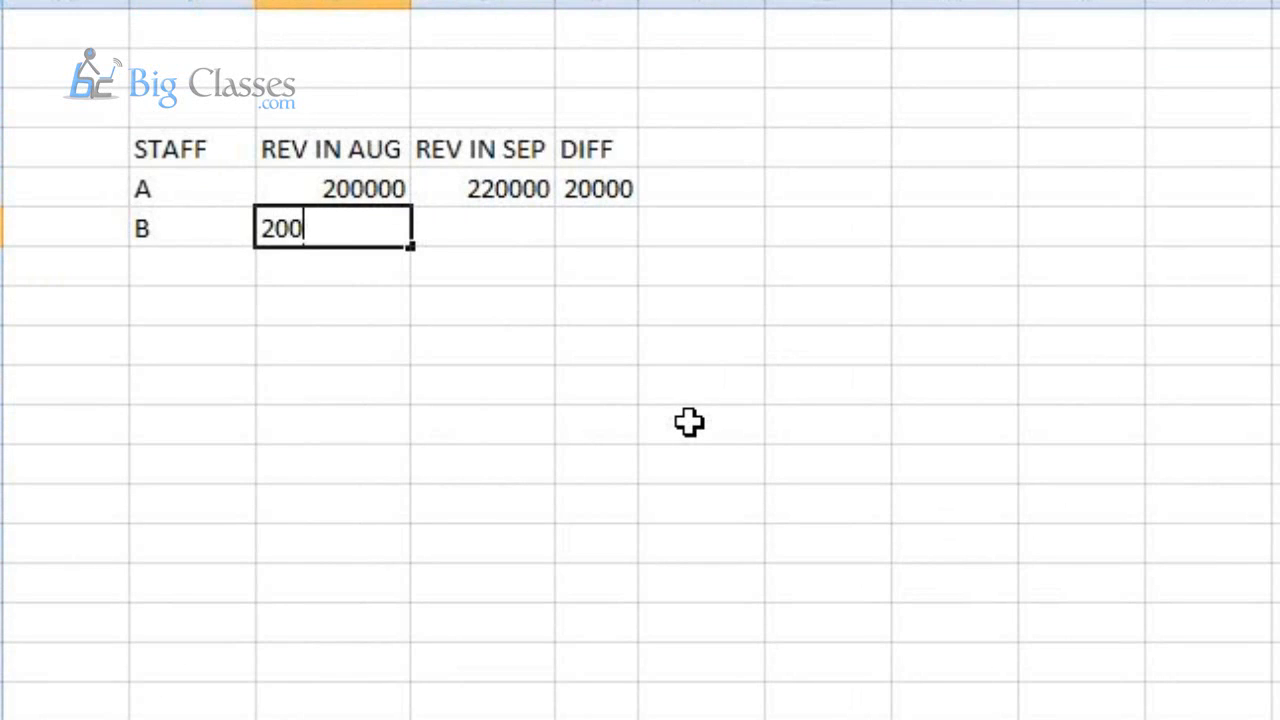
text(000)
key(Tab)
text(18)
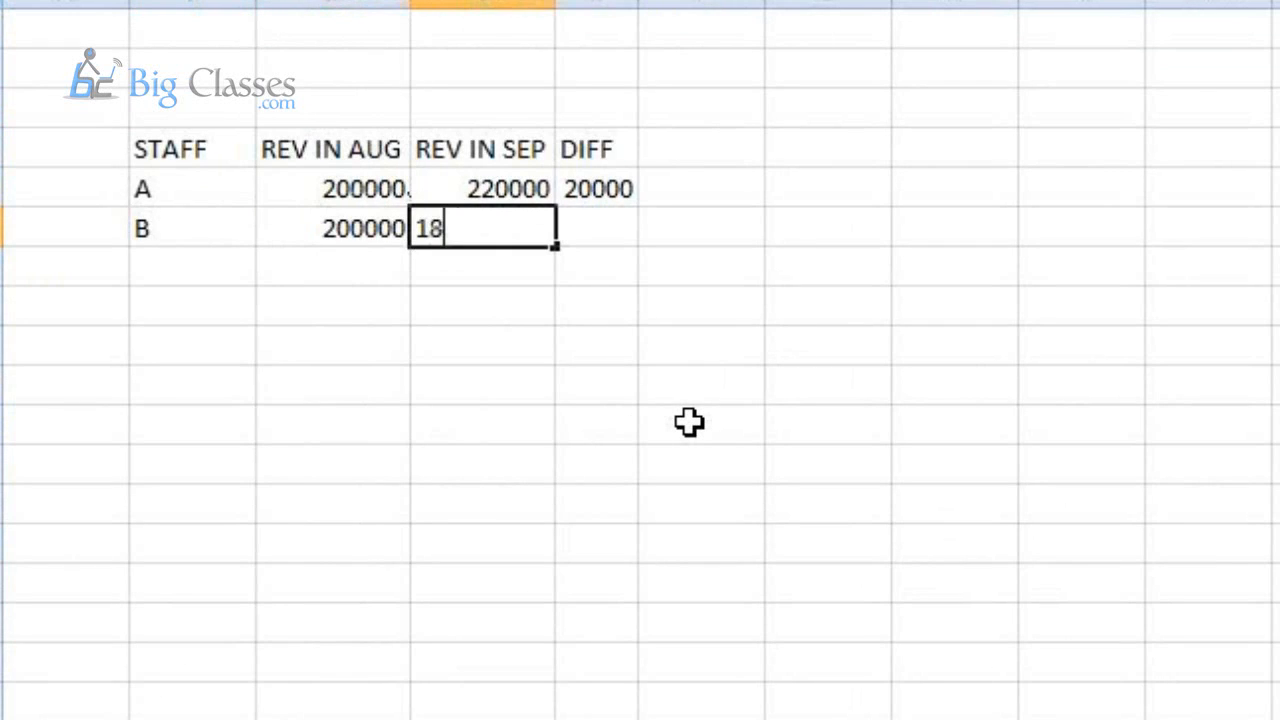
text(0000)
key(Tab)
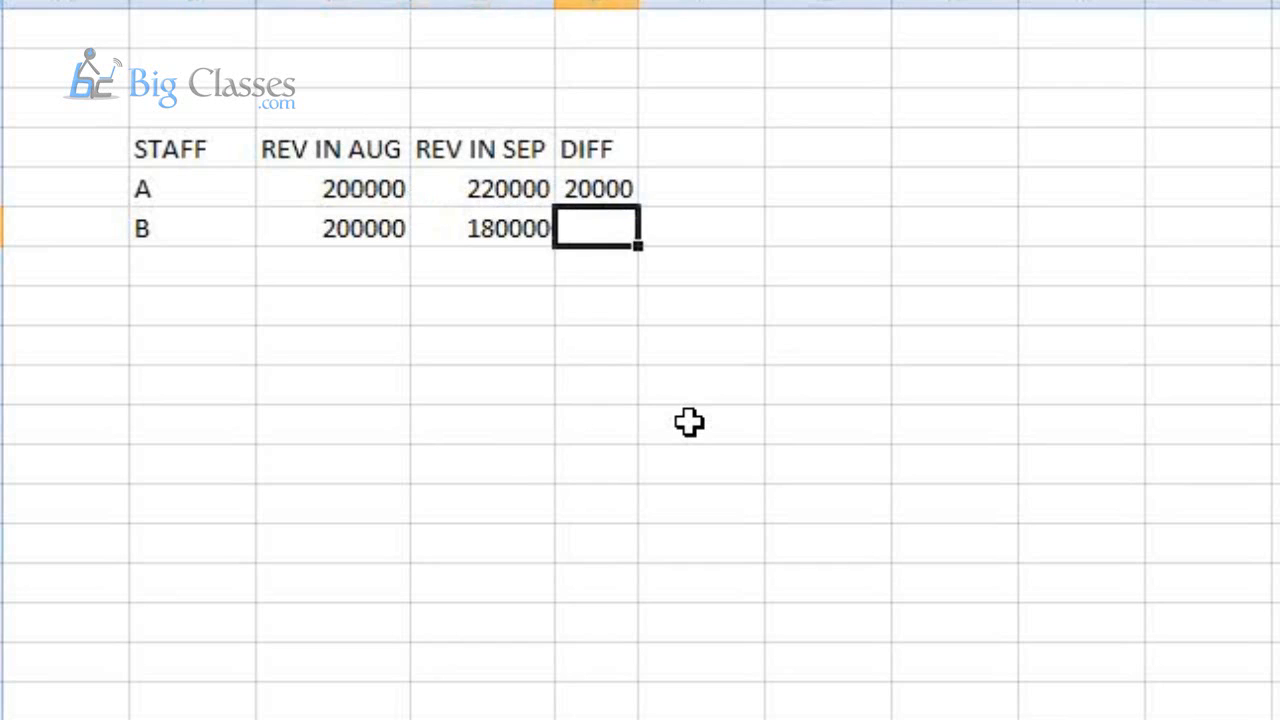
text(-20000)
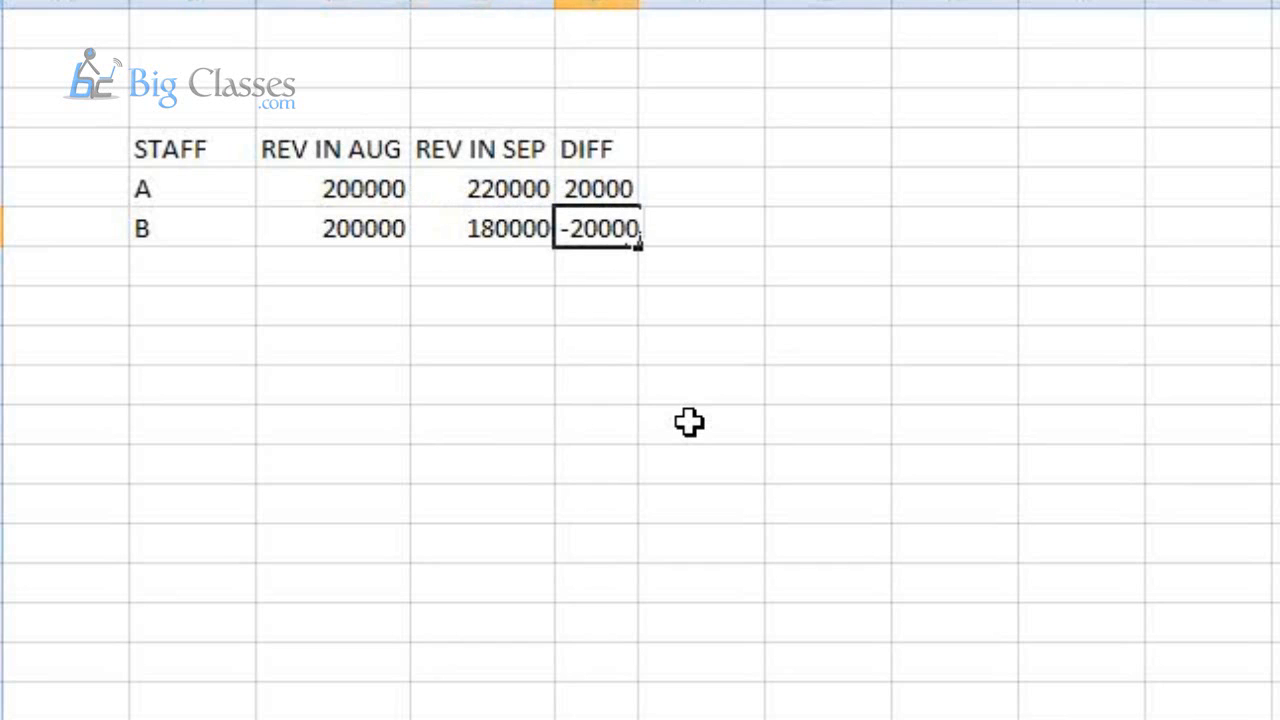
key(Return)
Add staff C in the next row with 200000 for August, 250000 for September and a difference of 50000
key(Left)
key(Left)
key(Left)
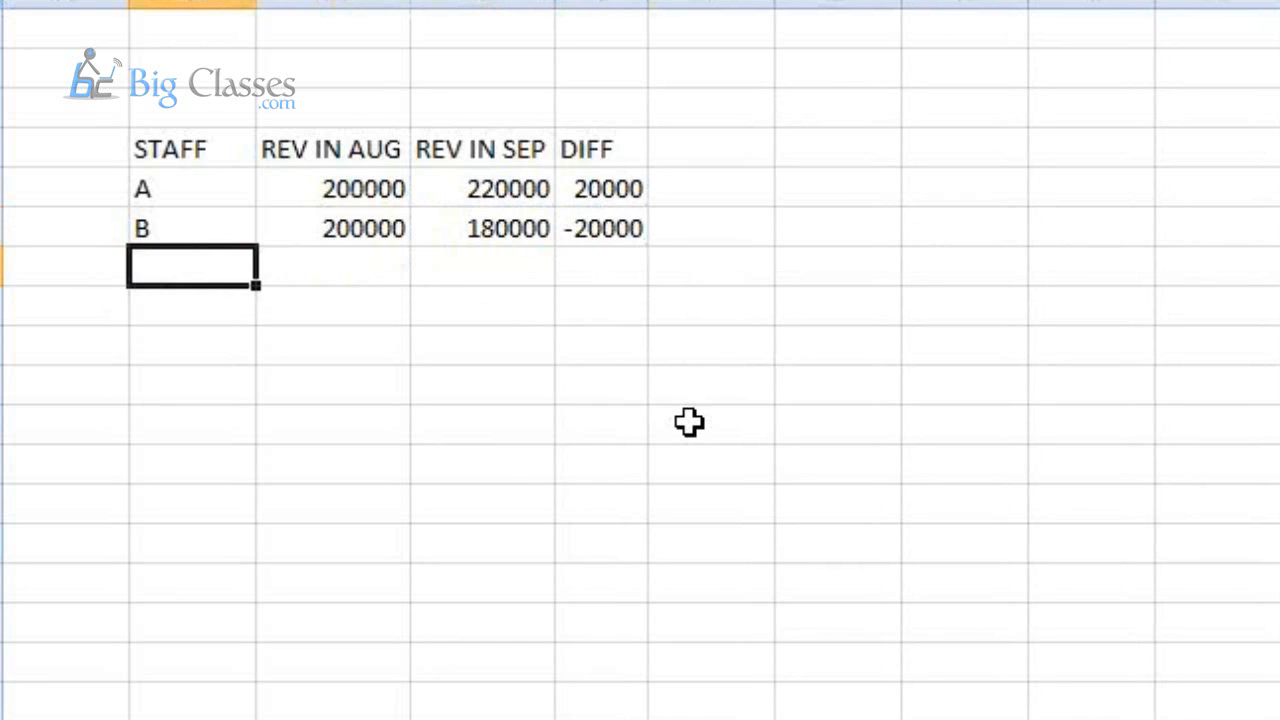
text(C)
key(Tab)
text(2)
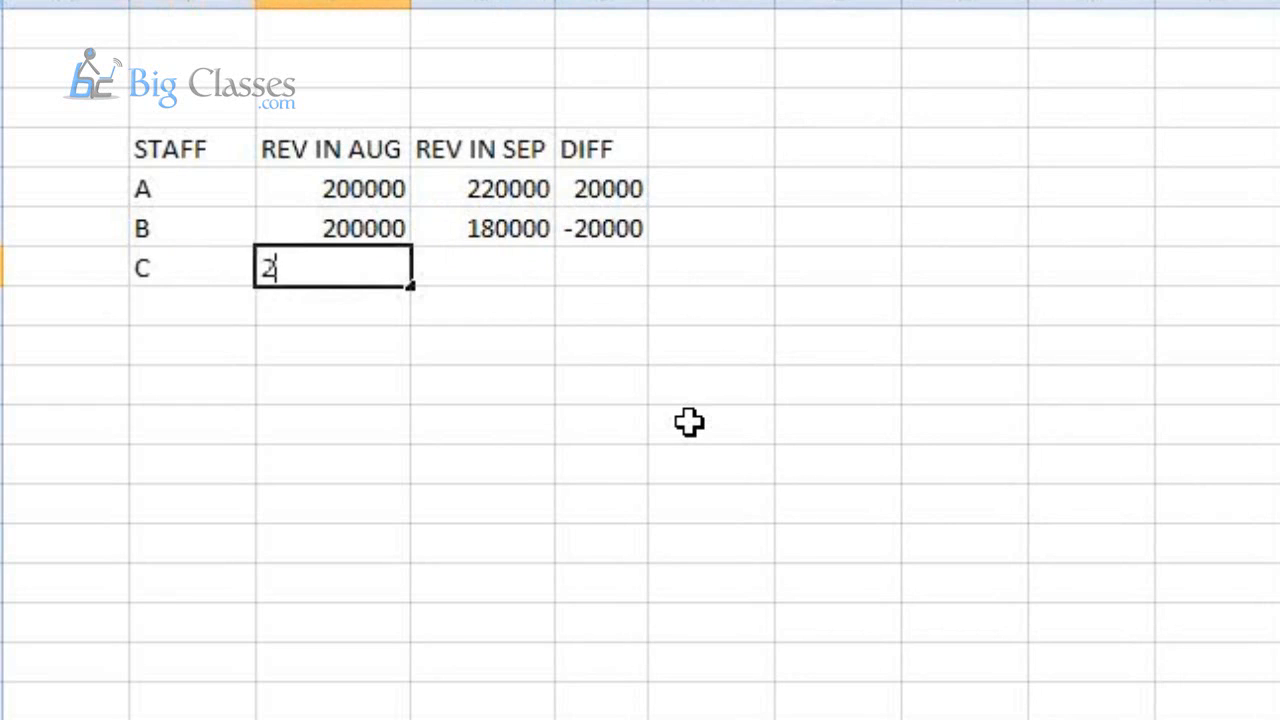
text(00000)
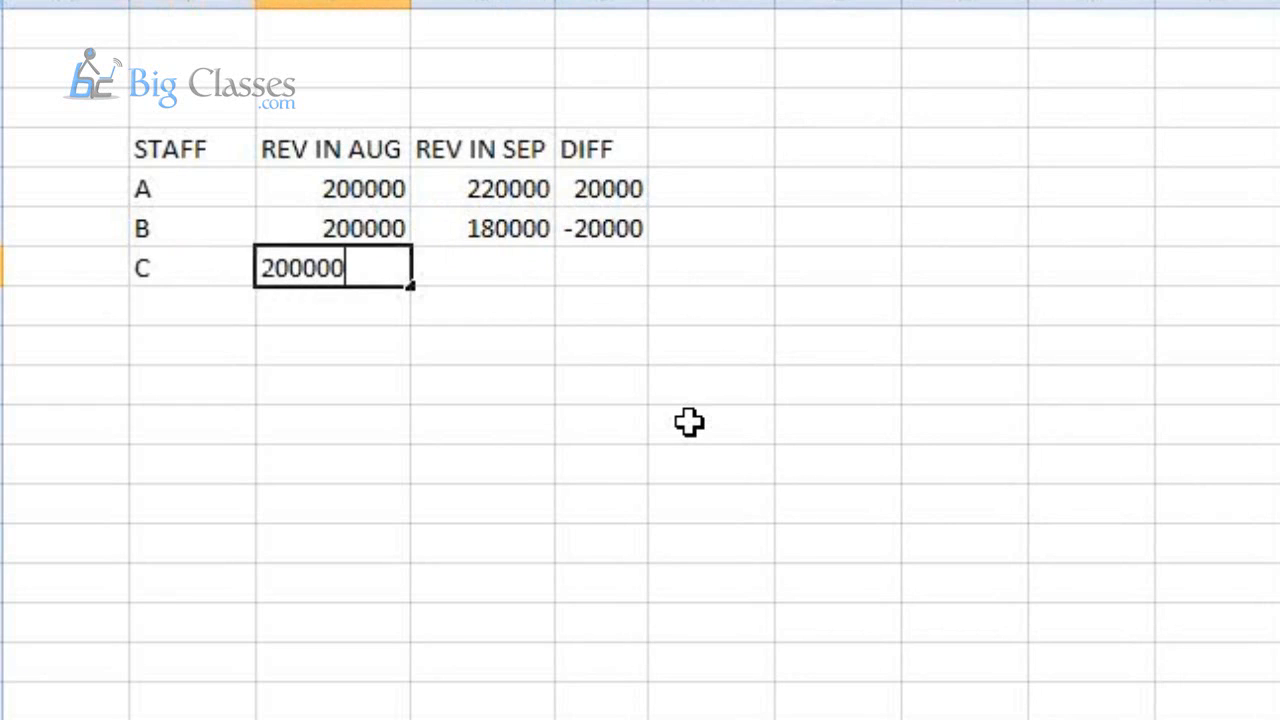
key(Tab)
text(250000)
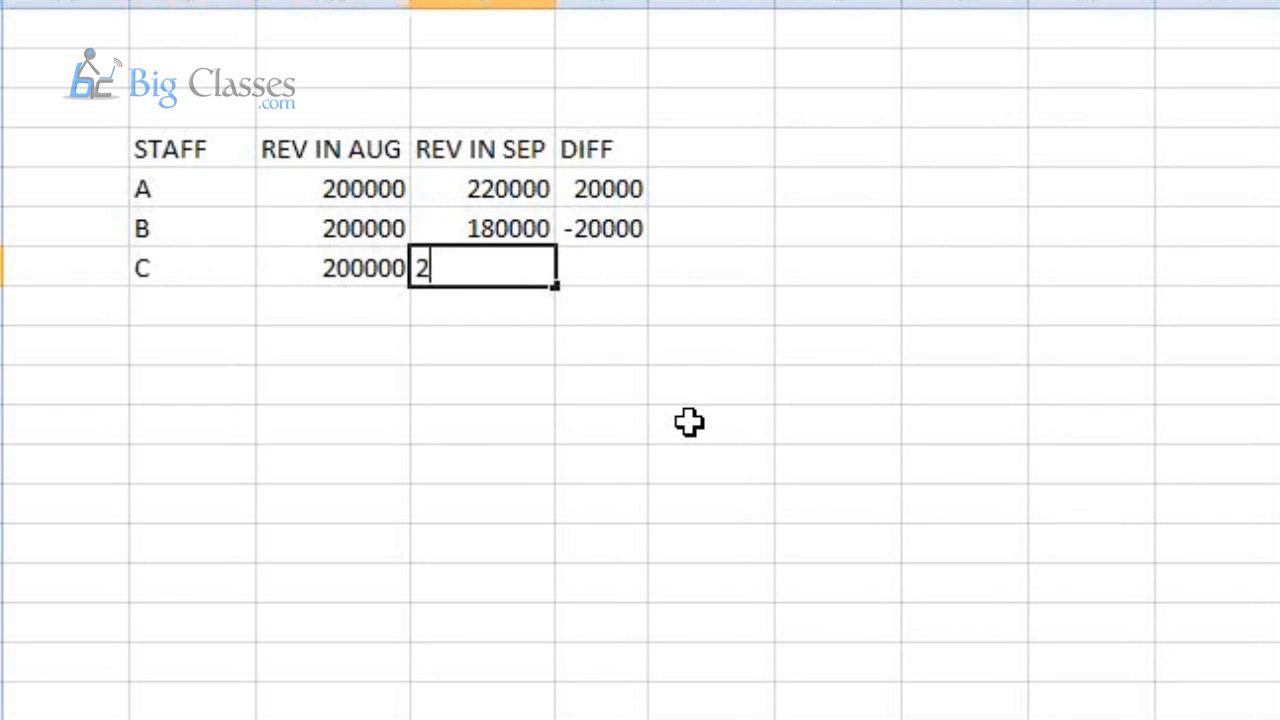
key(Tab)
text(50000)
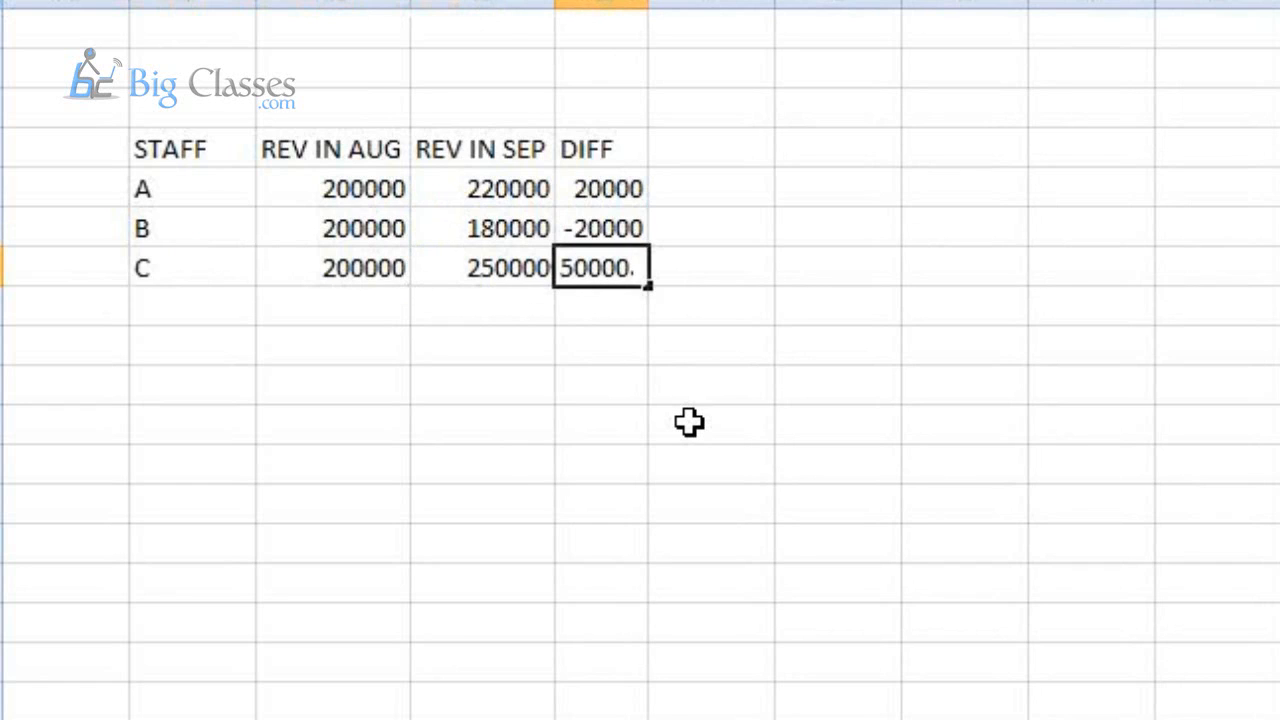
key(Up)
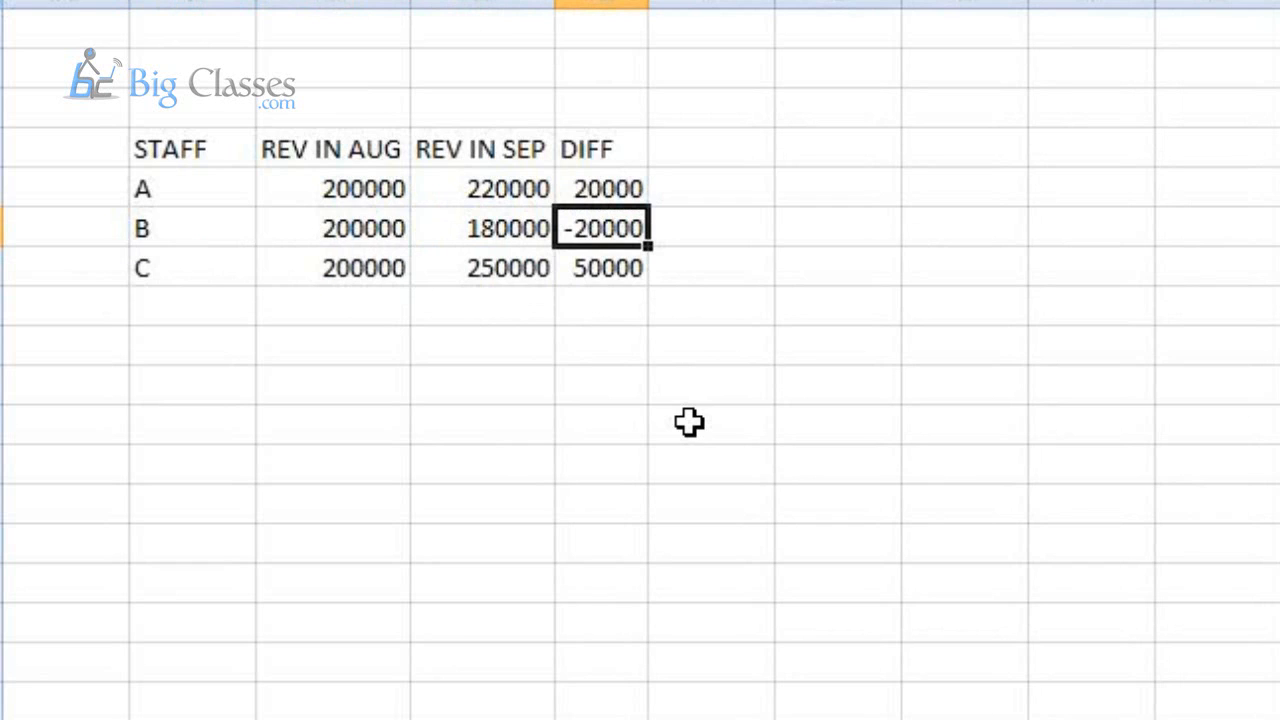
Apply All Borders to the whole table, from the STAFF header to staff C's difference
drag(191, 151, 586, 283)
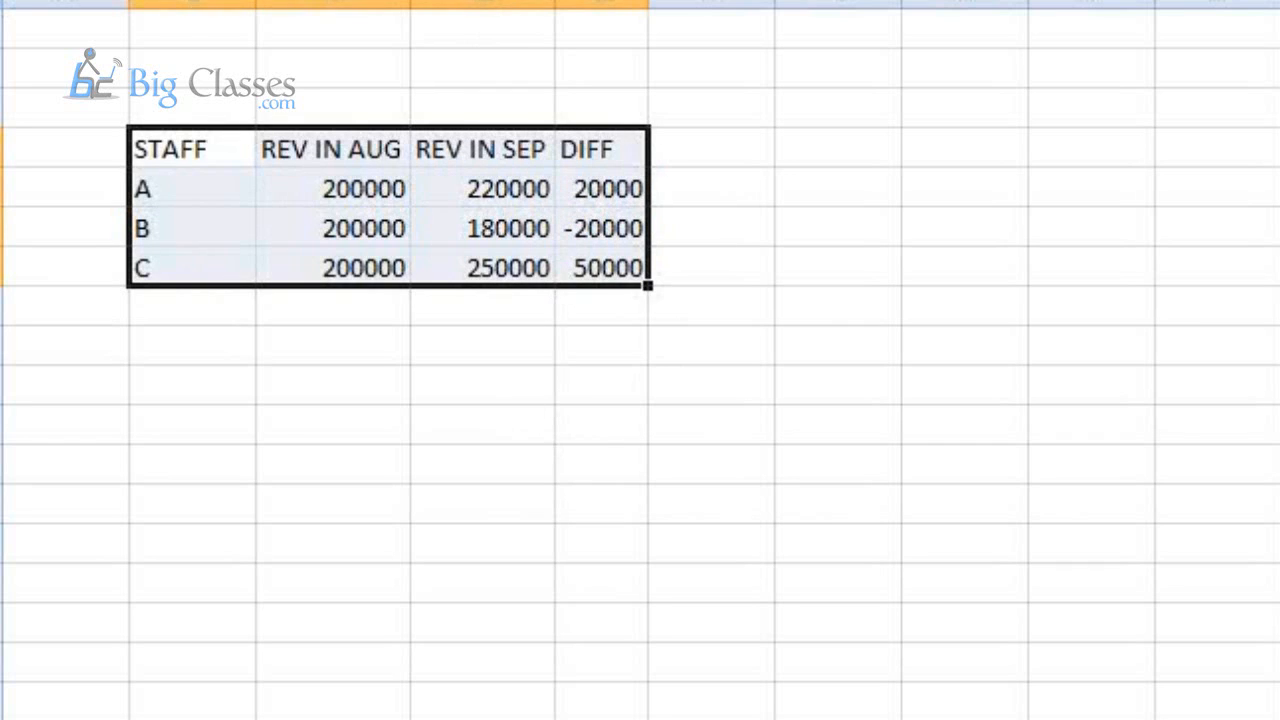
click(492, 0)
click(525, 170)
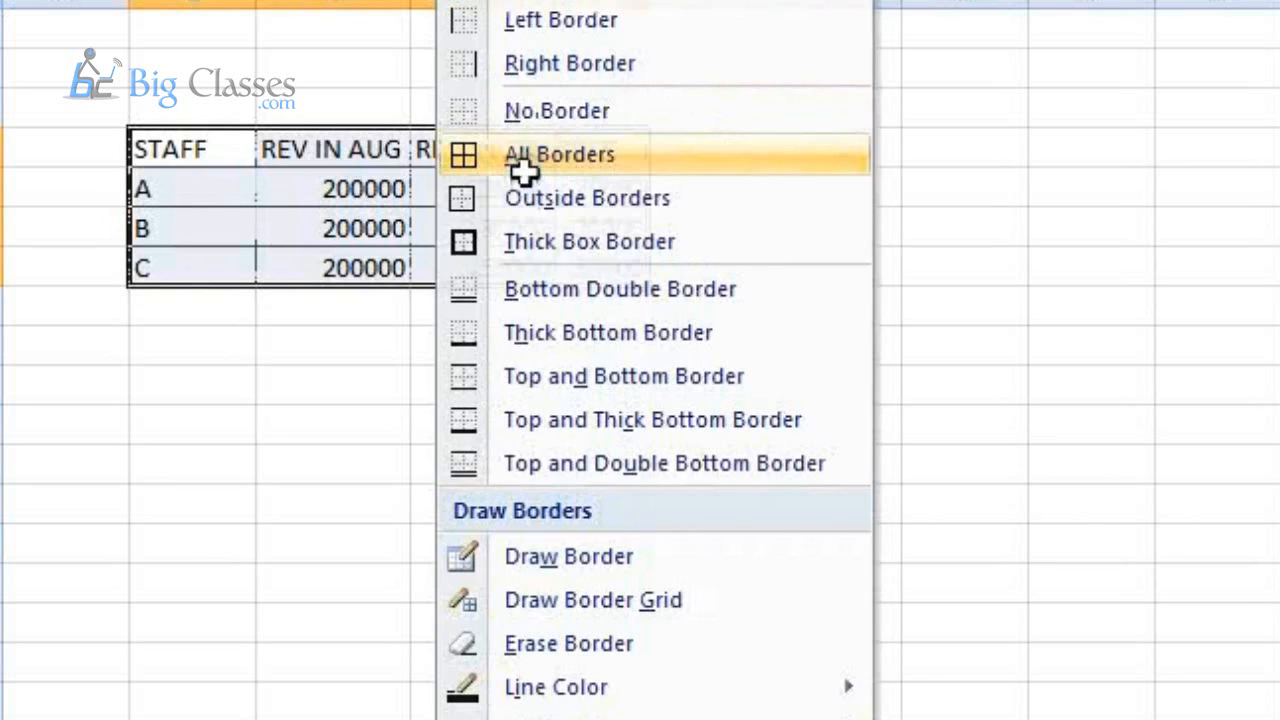
Make the header row from STAFF to DIFF bold, and select the staff A cell
drag(223, 154, 594, 151)
key(ctrl+b)
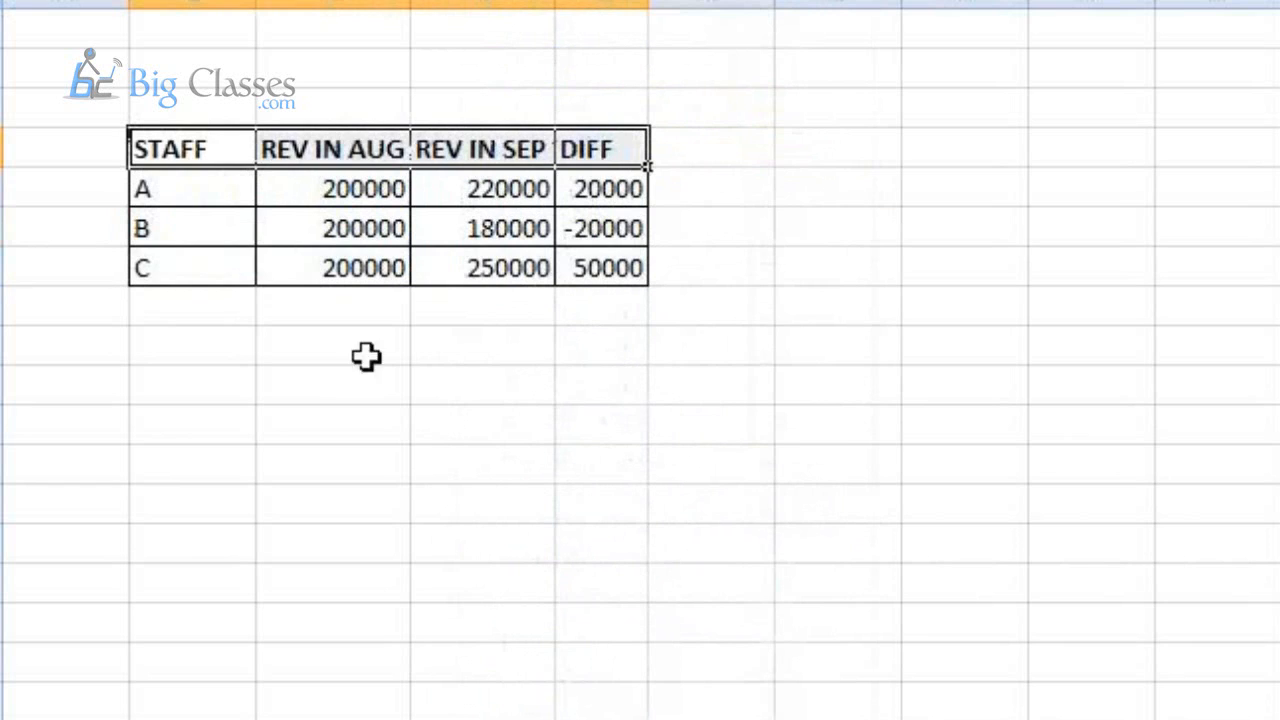
click(296, 385)
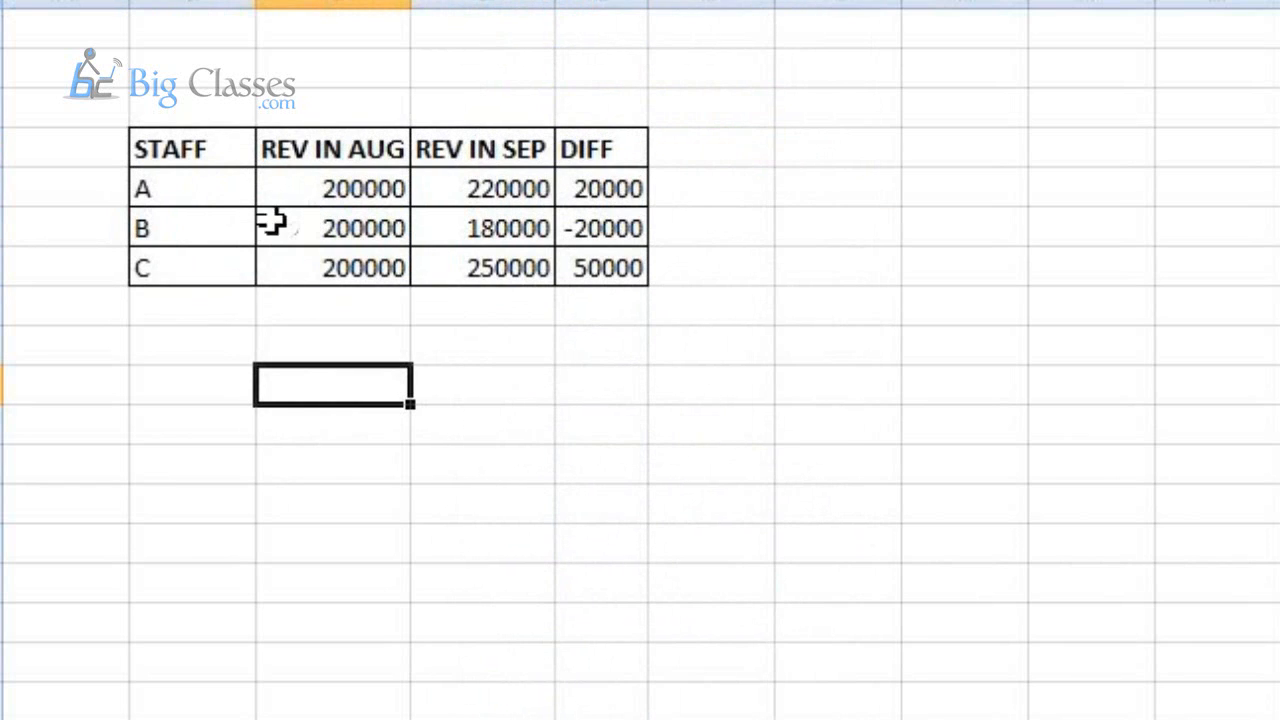
click(191, 201)
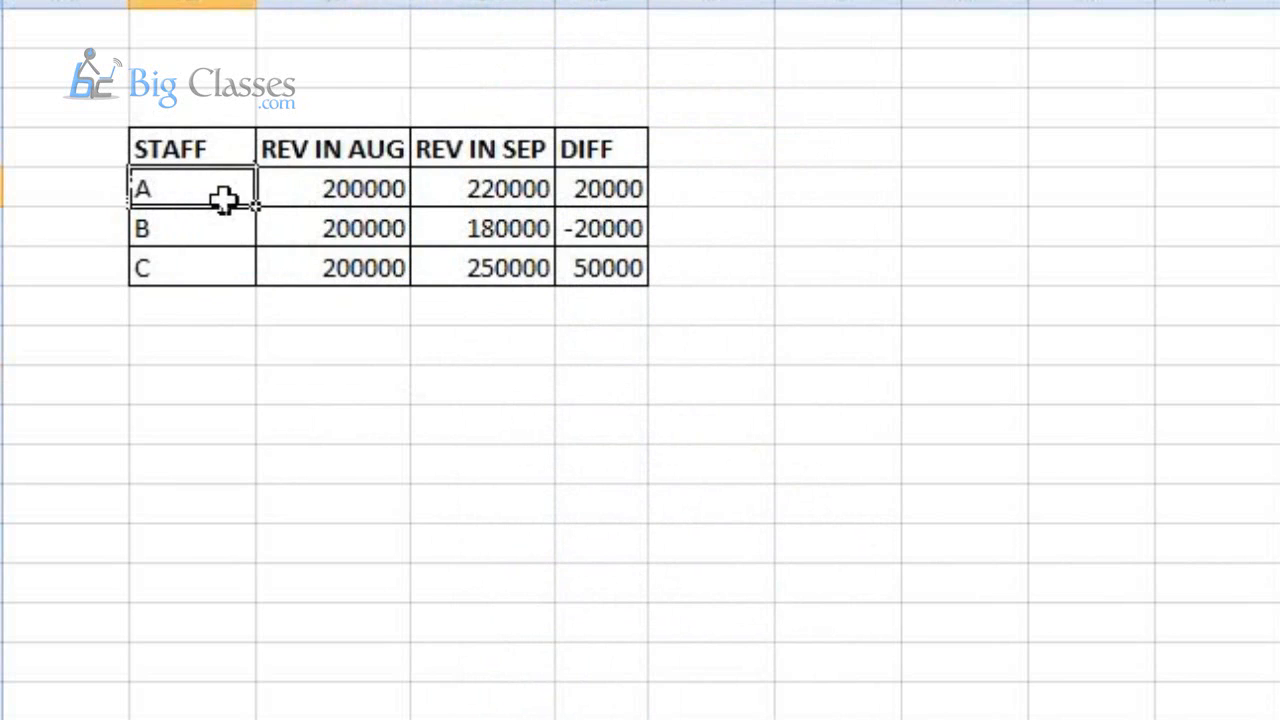
Compare the August-to-September differences of staff A, B and C, examining staff B's row in particular
click(644, 192)
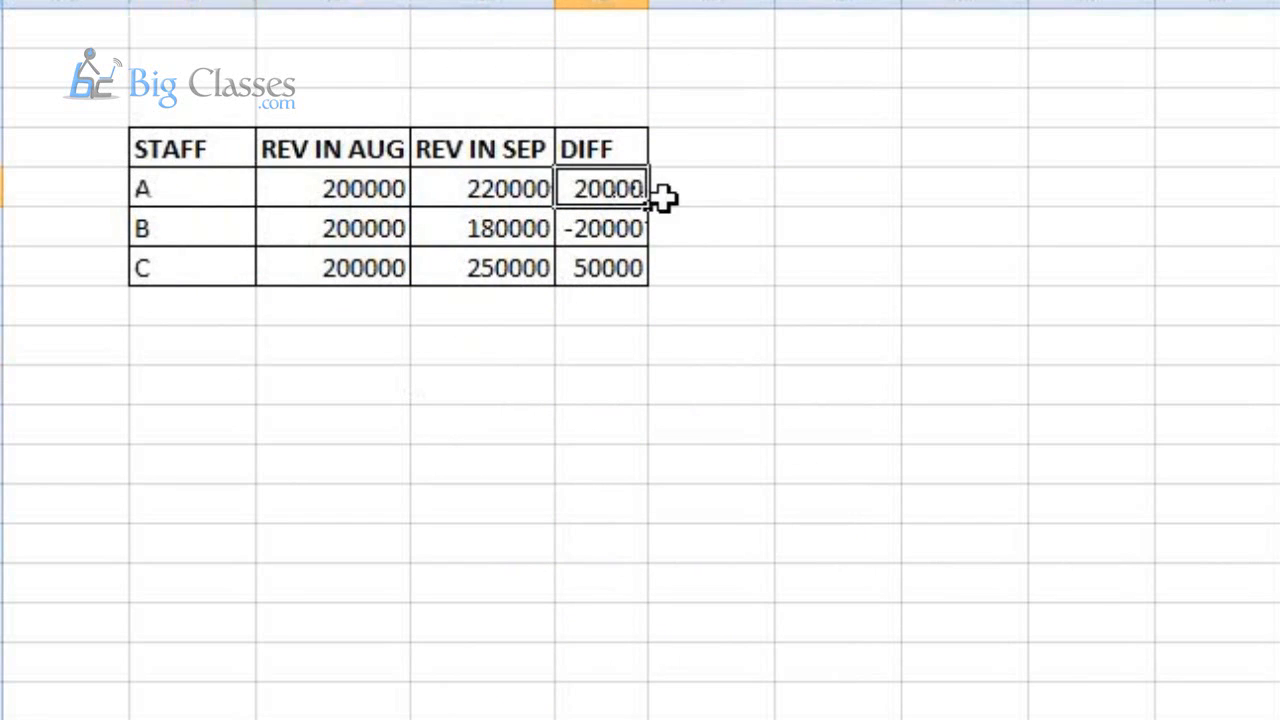
click(217, 237)
click(617, 226)
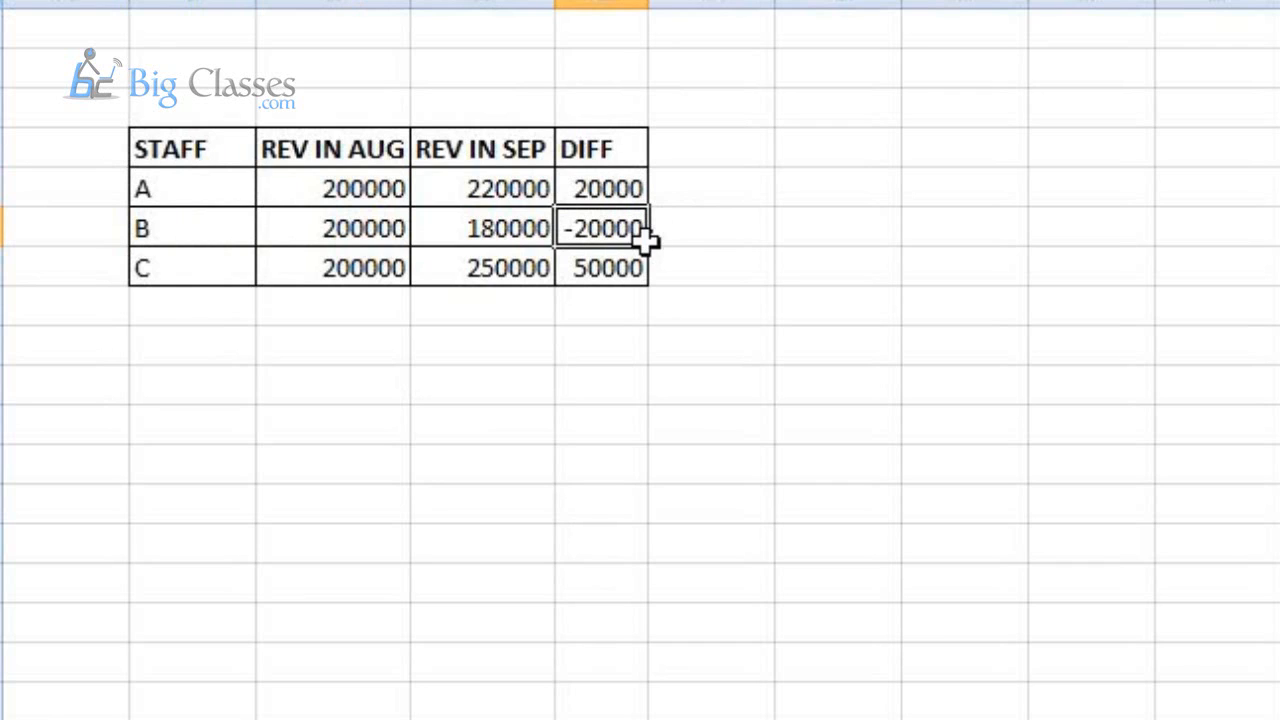
click(141, 274)
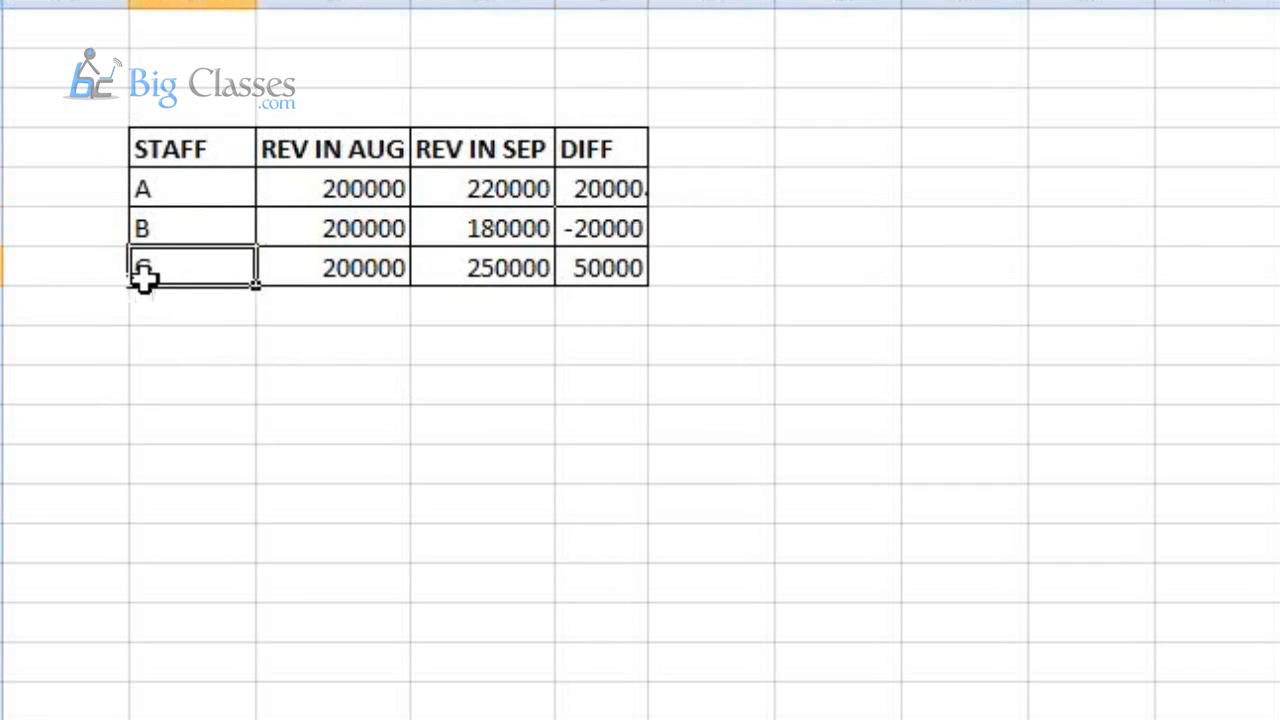
click(575, 270)
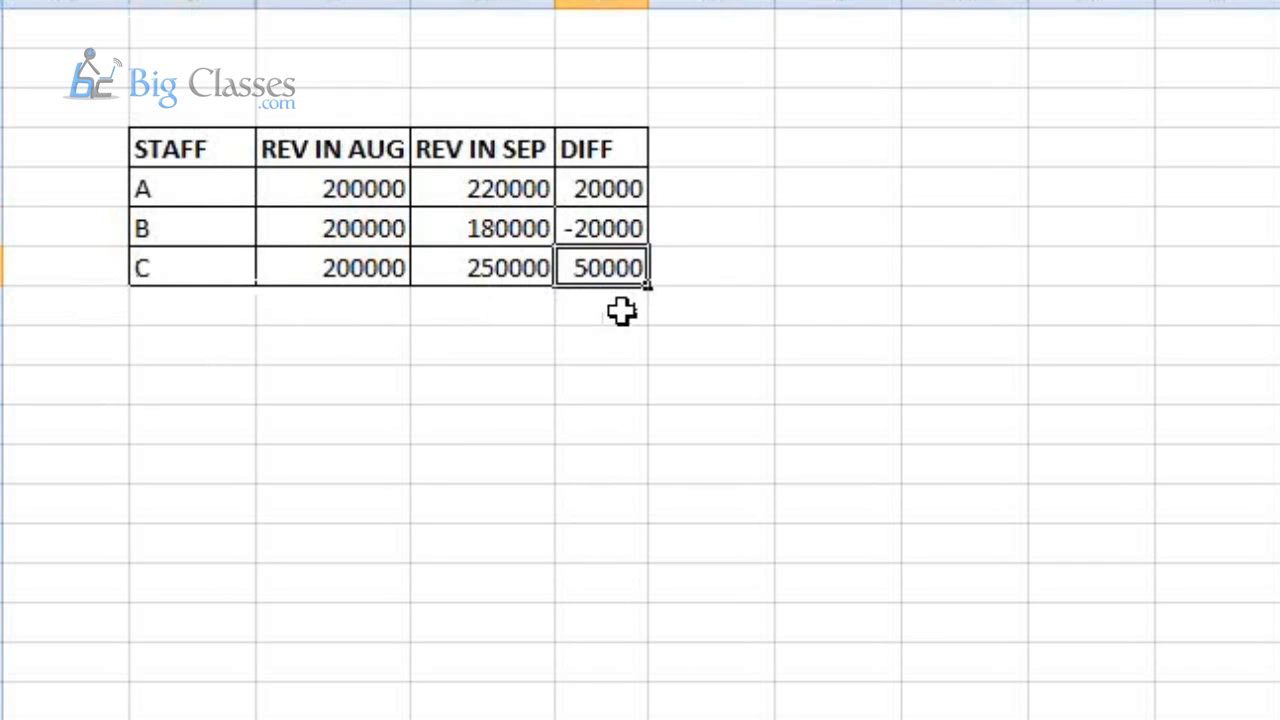
key(ctrl+c)
click(608, 197)
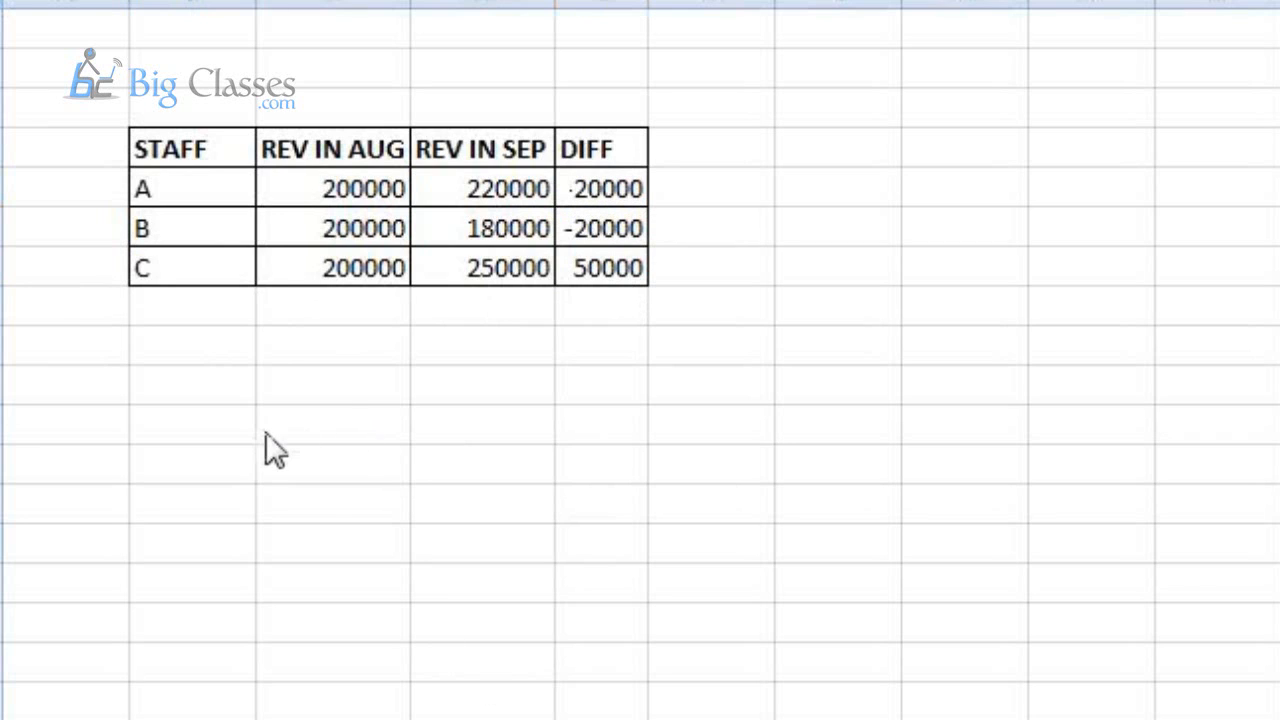
click(204, 232)
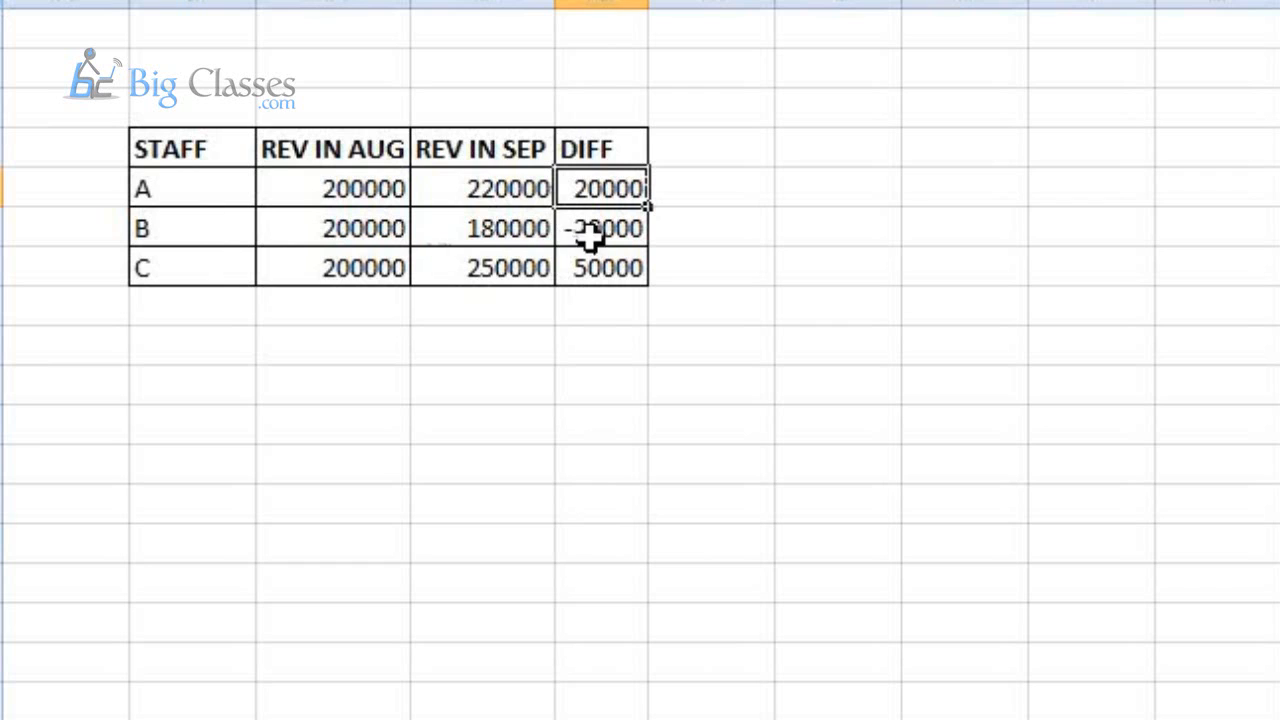
drag(183, 237, 577, 238)
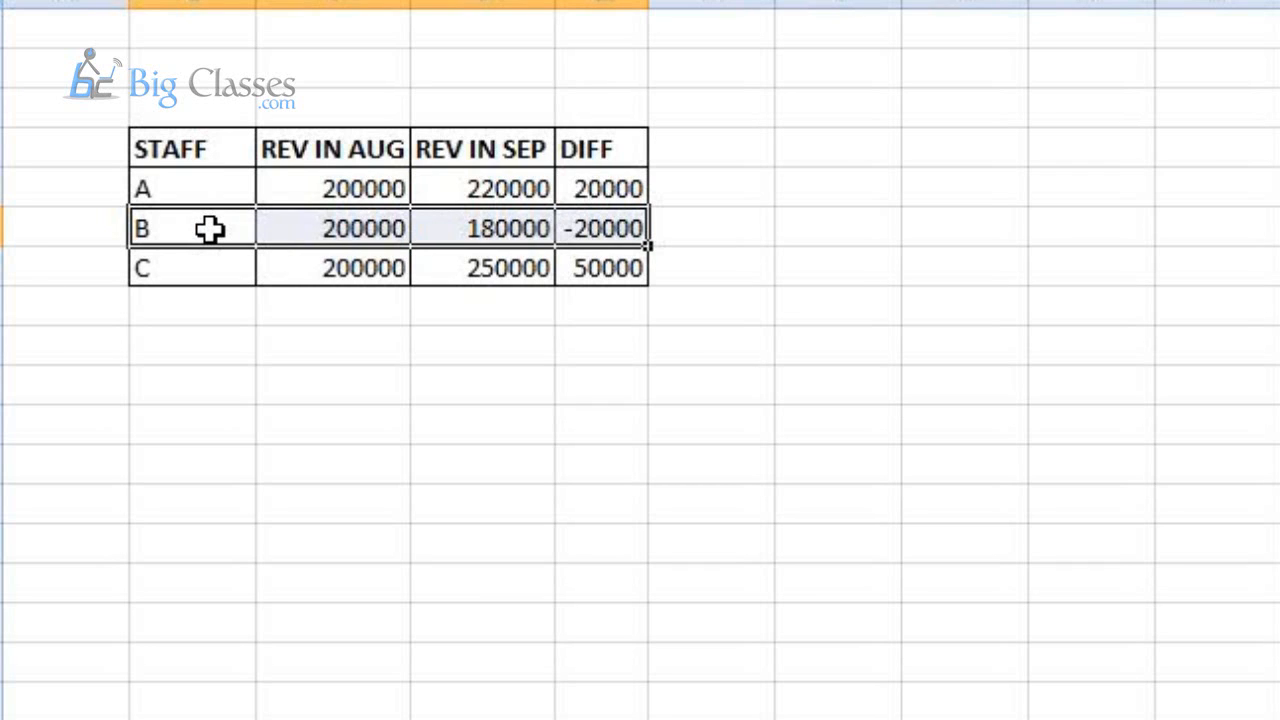
click(580, 227)
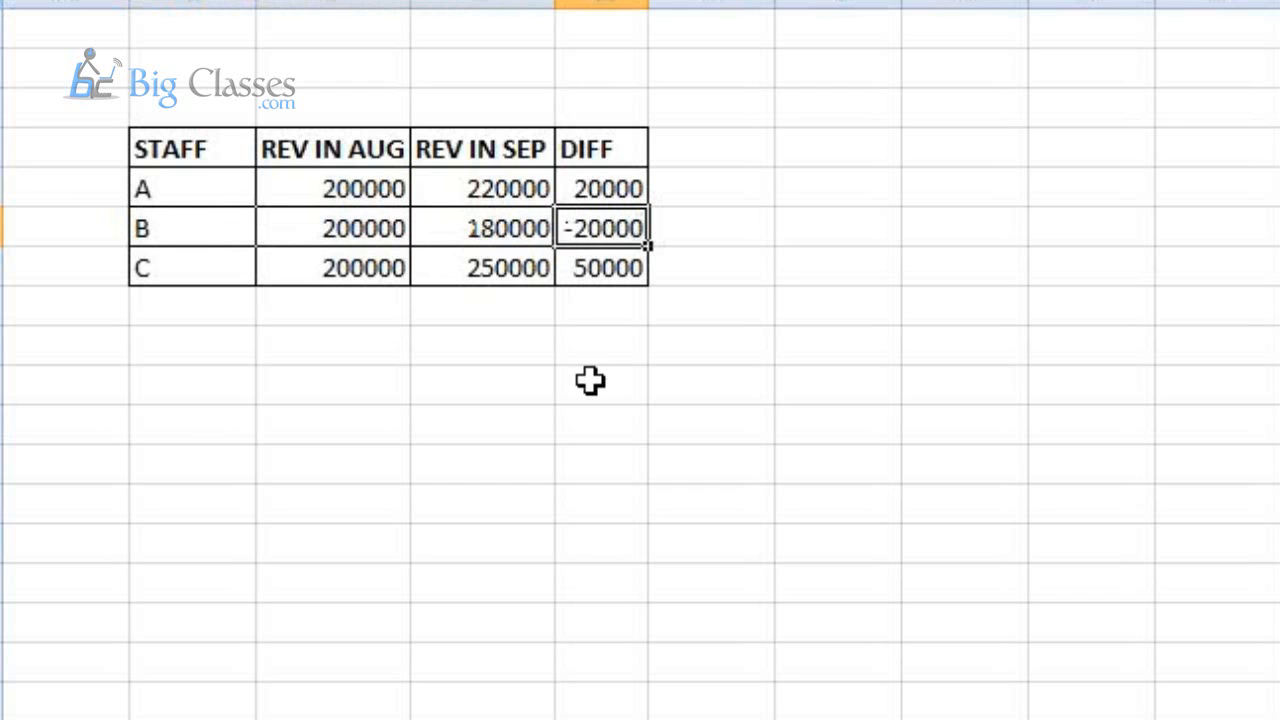
click(202, 233)
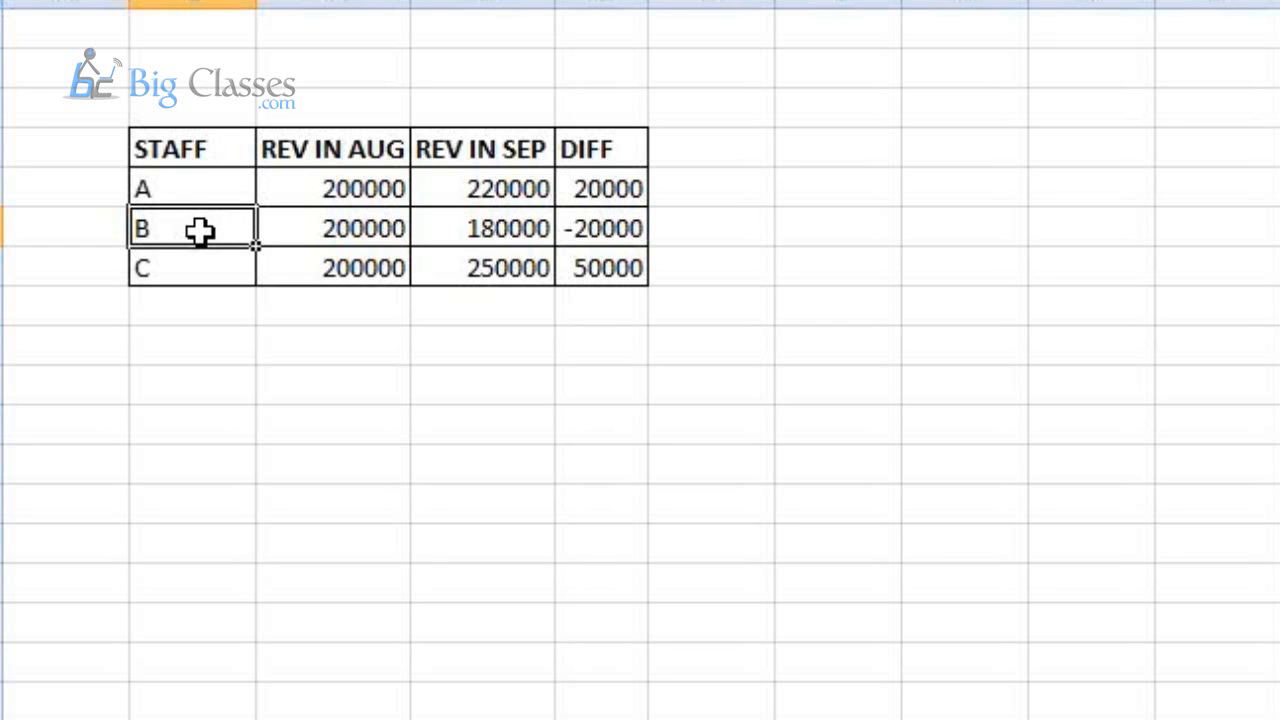
drag(200, 231, 590, 229)
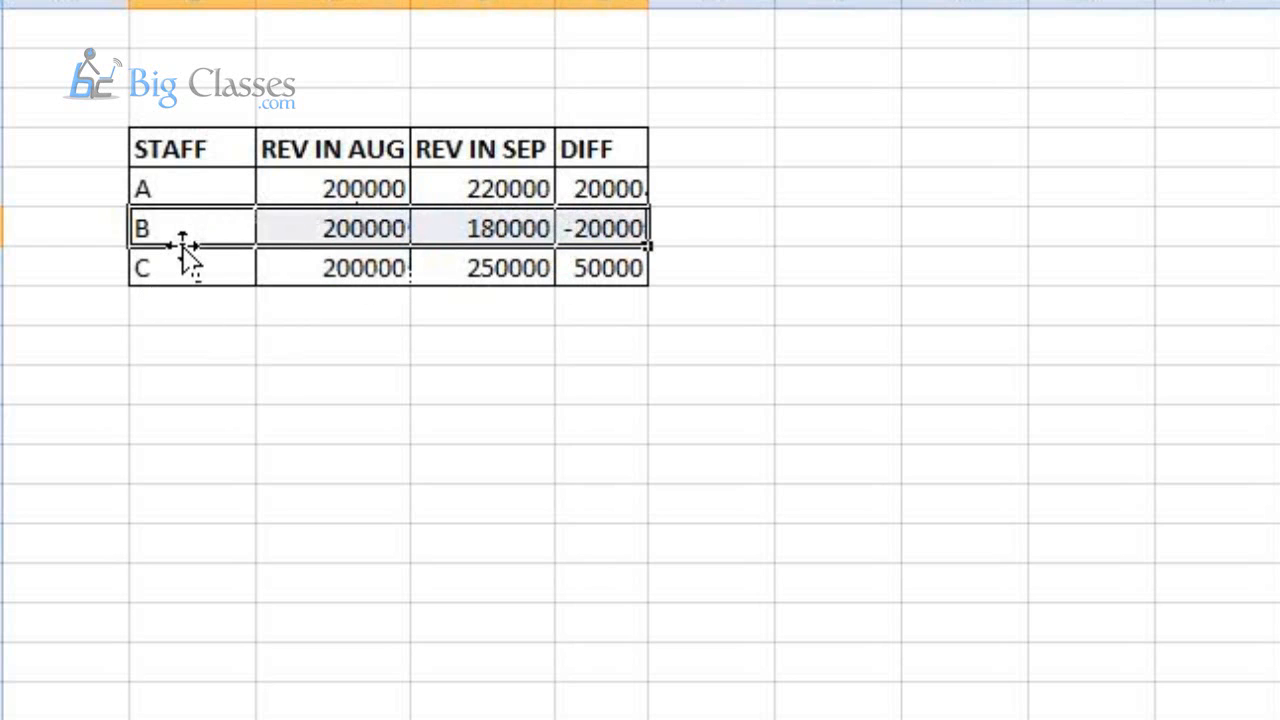
Try to fill the repeating staff names A, B and C down the STAFF column well below the table
drag(177, 186, 183, 266)
drag(257, 286, 258, 654)
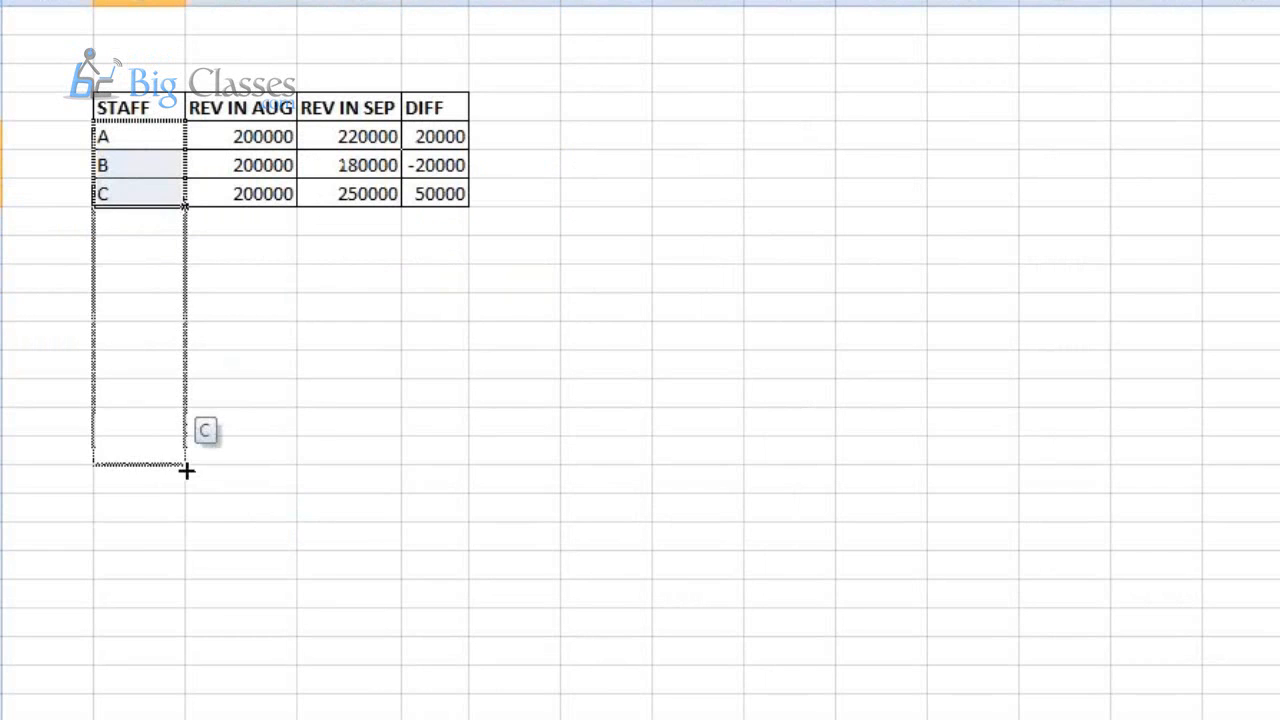
drag(186, 470, 186, 664)
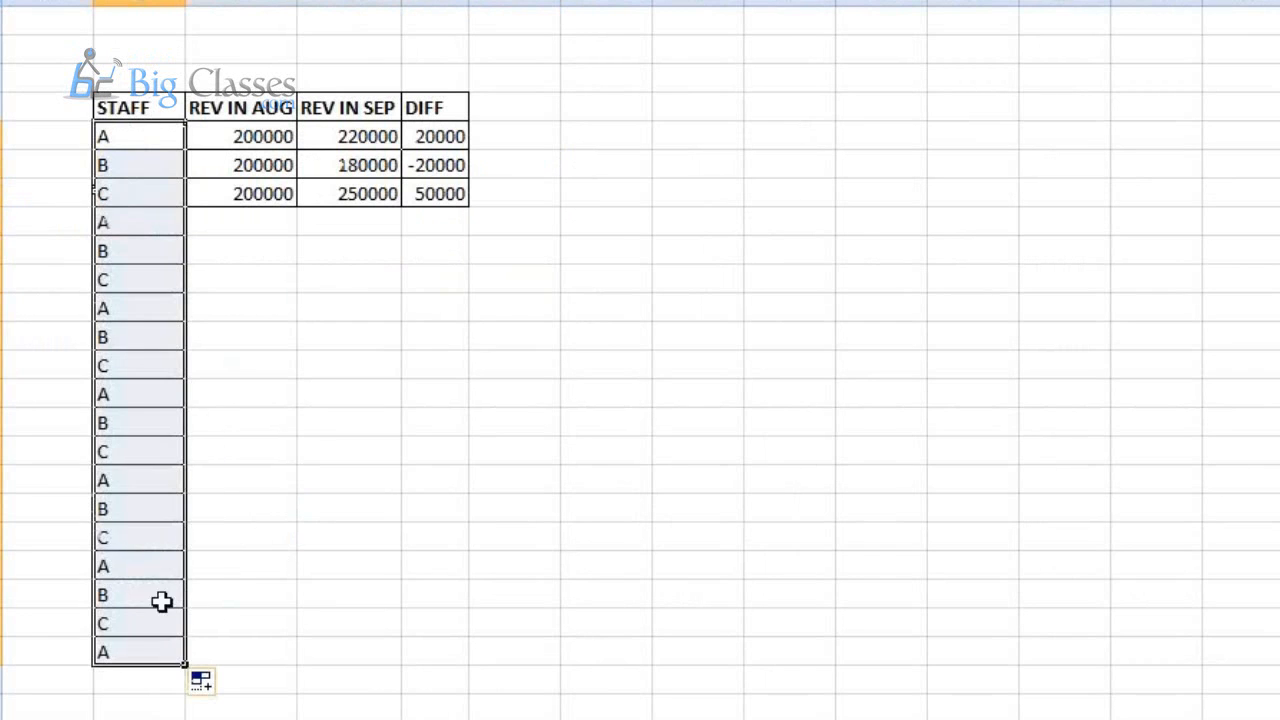
click(113, 165)
click(133, 303)
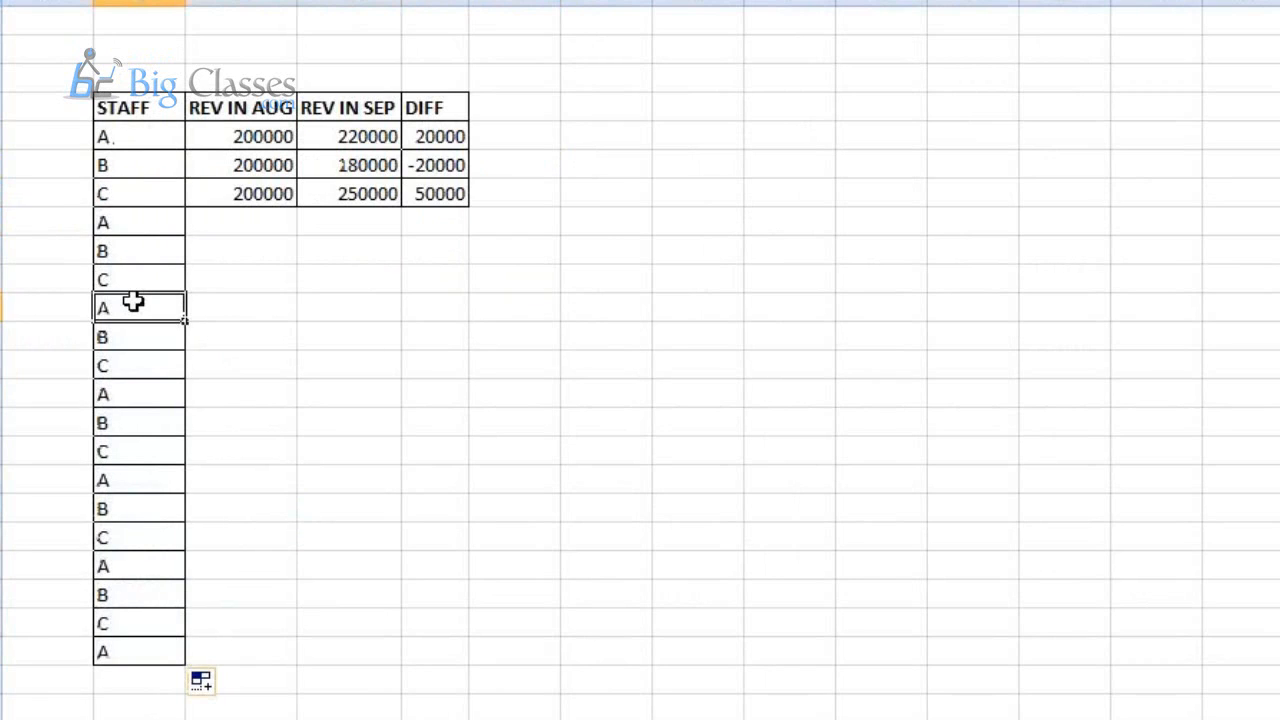
click(147, 533)
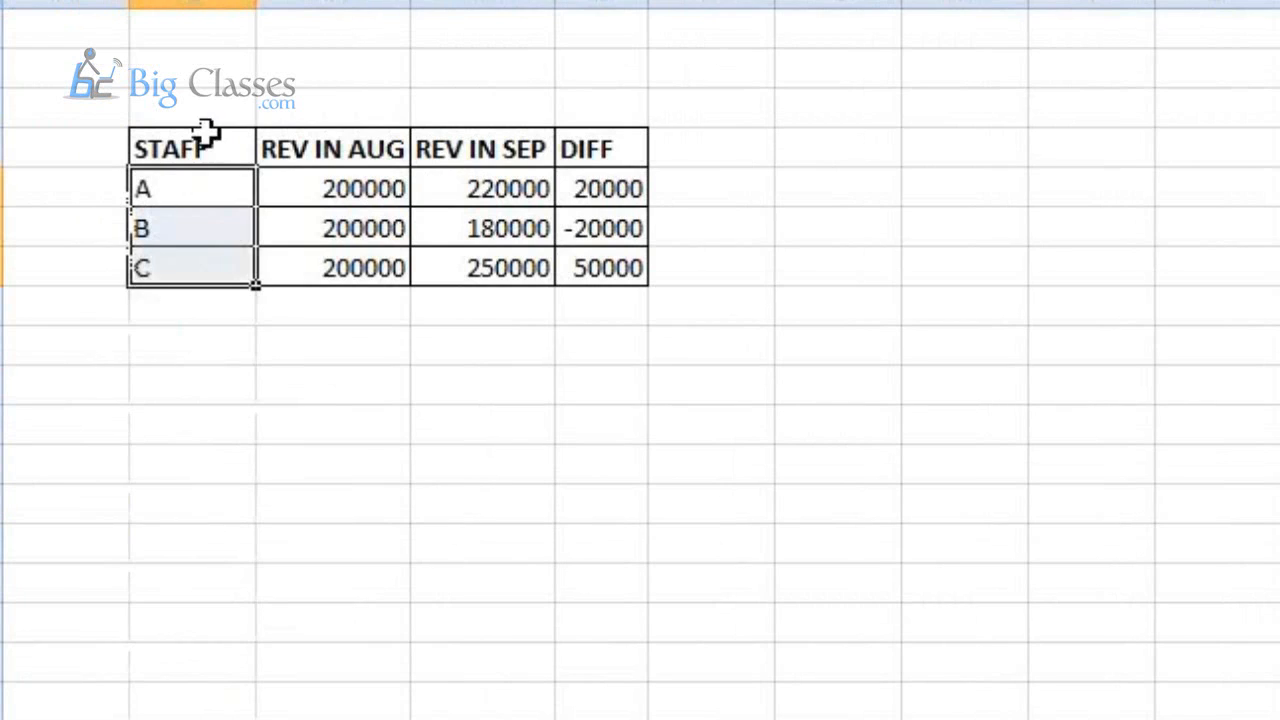
Change the font colour of staff B's entire row, from the name to the difference, to red
drag(218, 238, 592, 238)
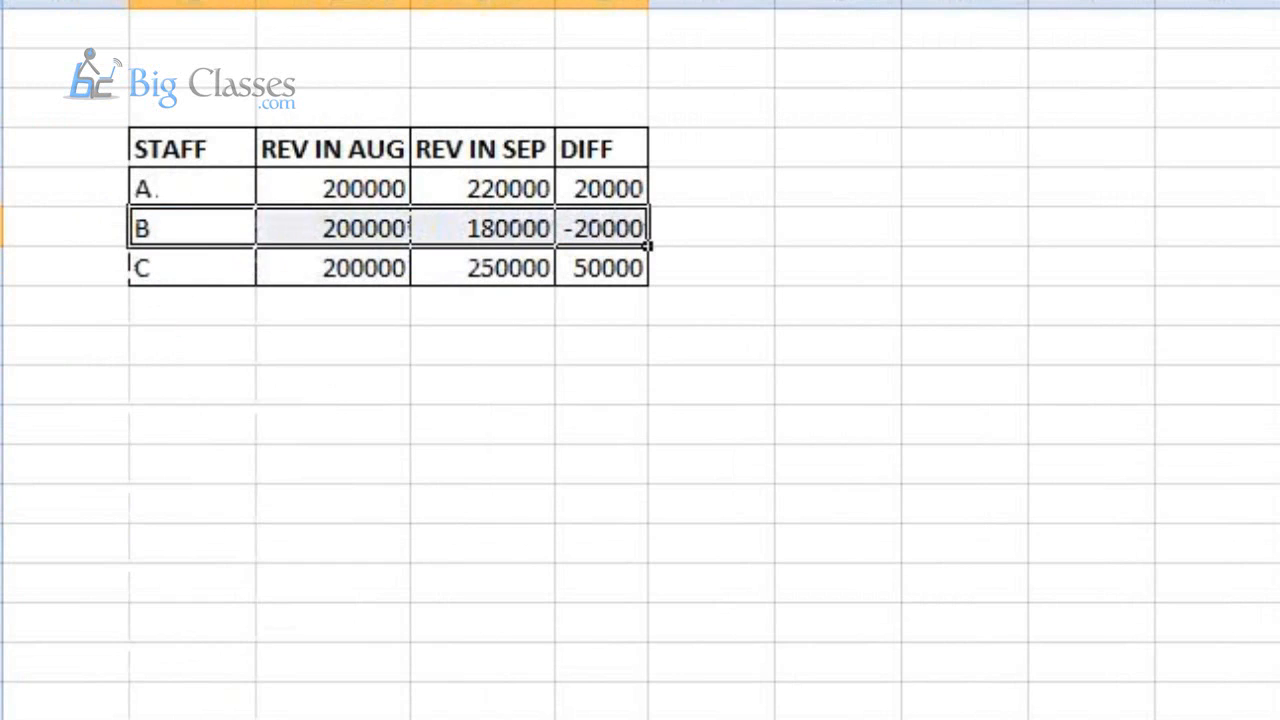
click(478, 232)
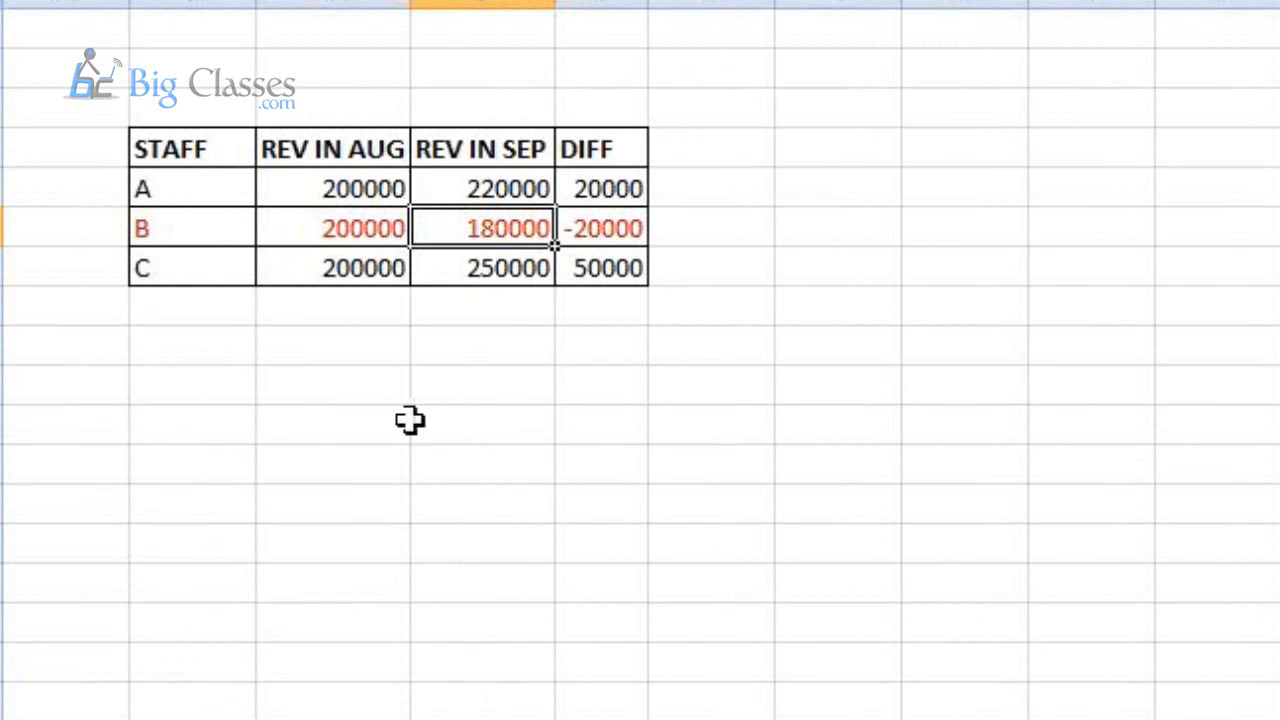
click(163, 148)
mouse_move(100, 70)
mouse_down()
mouse_move(457, 274)
mouse_move(669, 320)
mouse_up()
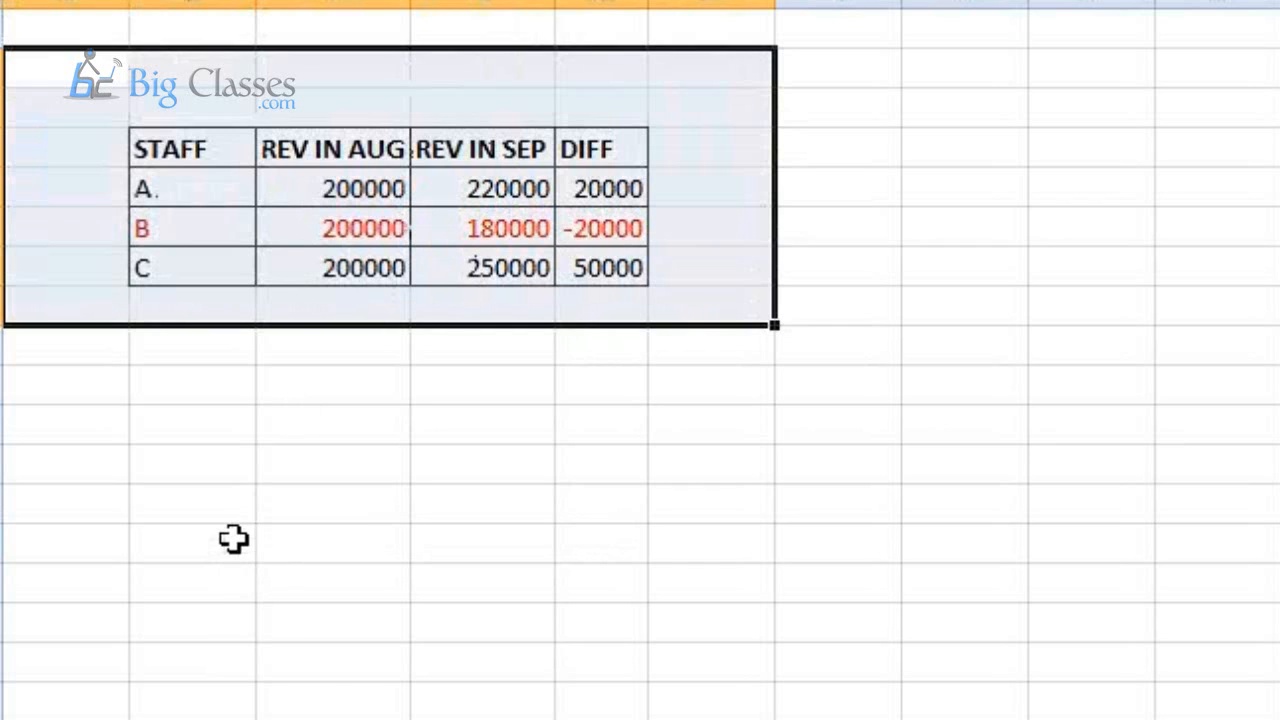
Enter the row labels X, Y and Z in consecutive cells of the STAFF column, several rows below the revenue table
click(204, 521)
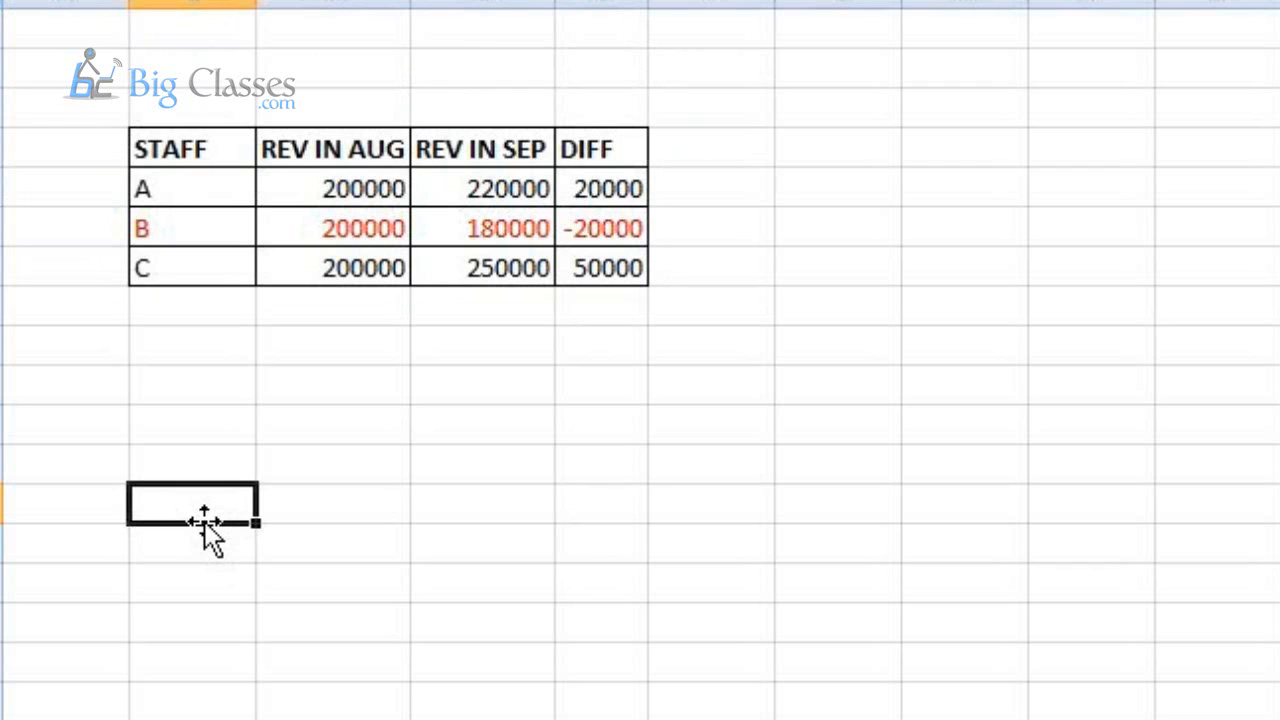
text(x)
key(Return)
text(y)
key(Return)
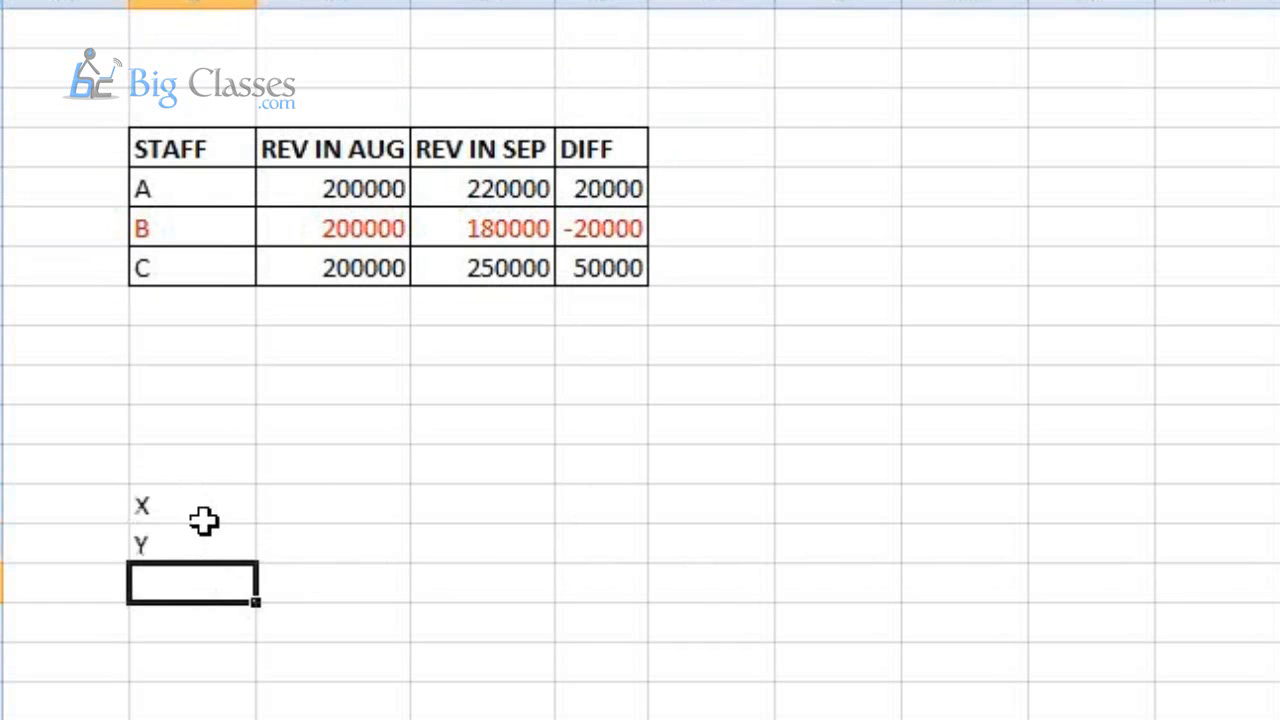
text(z)
Enter the column headers PRICE, SERV and DURATION in the row directly above the X, Y and Z labels
key(Up)
key(Up)
key(Up)
key(Right)
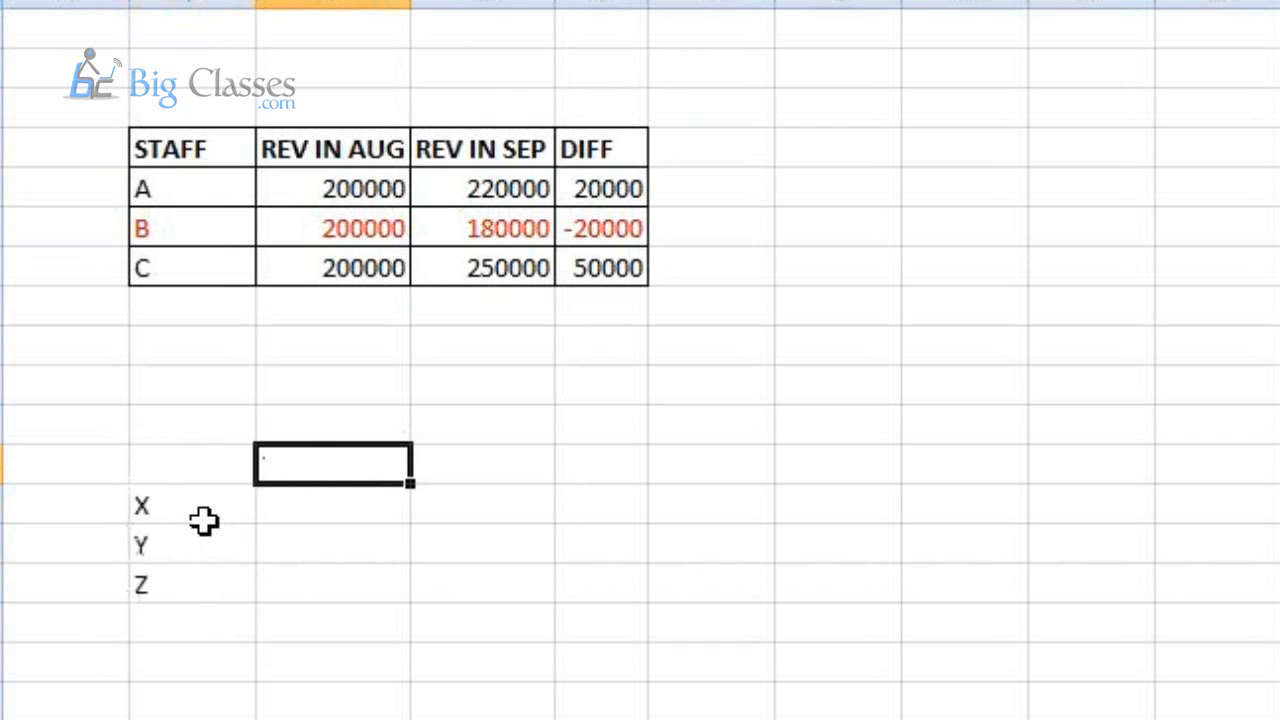
text(PRICE)
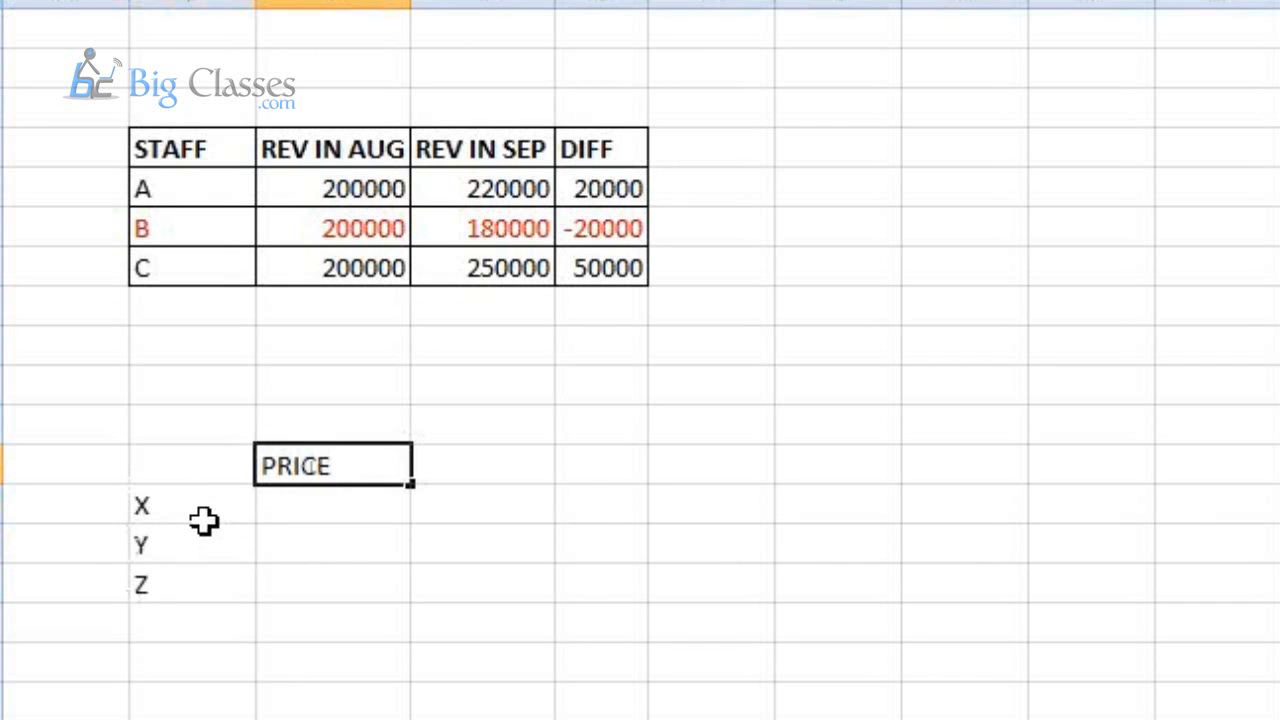
key(Tab)
text(SERV)
key(Tab)
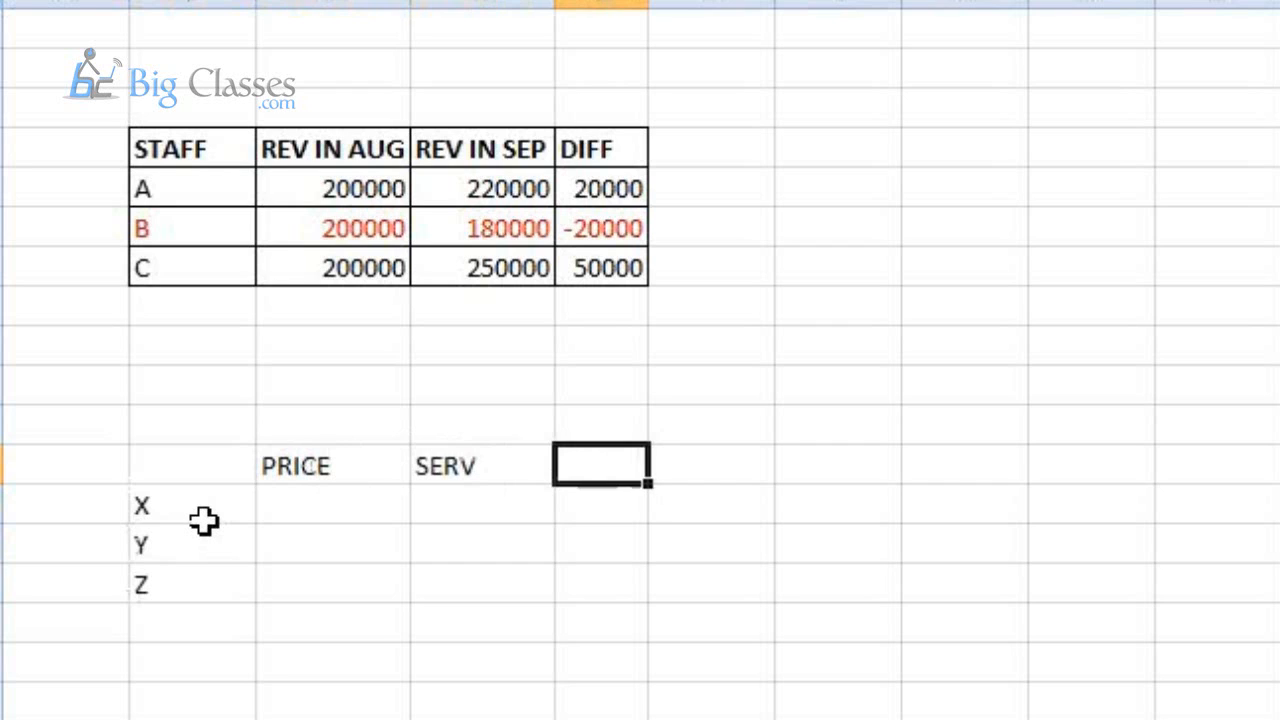
text(DURATION)
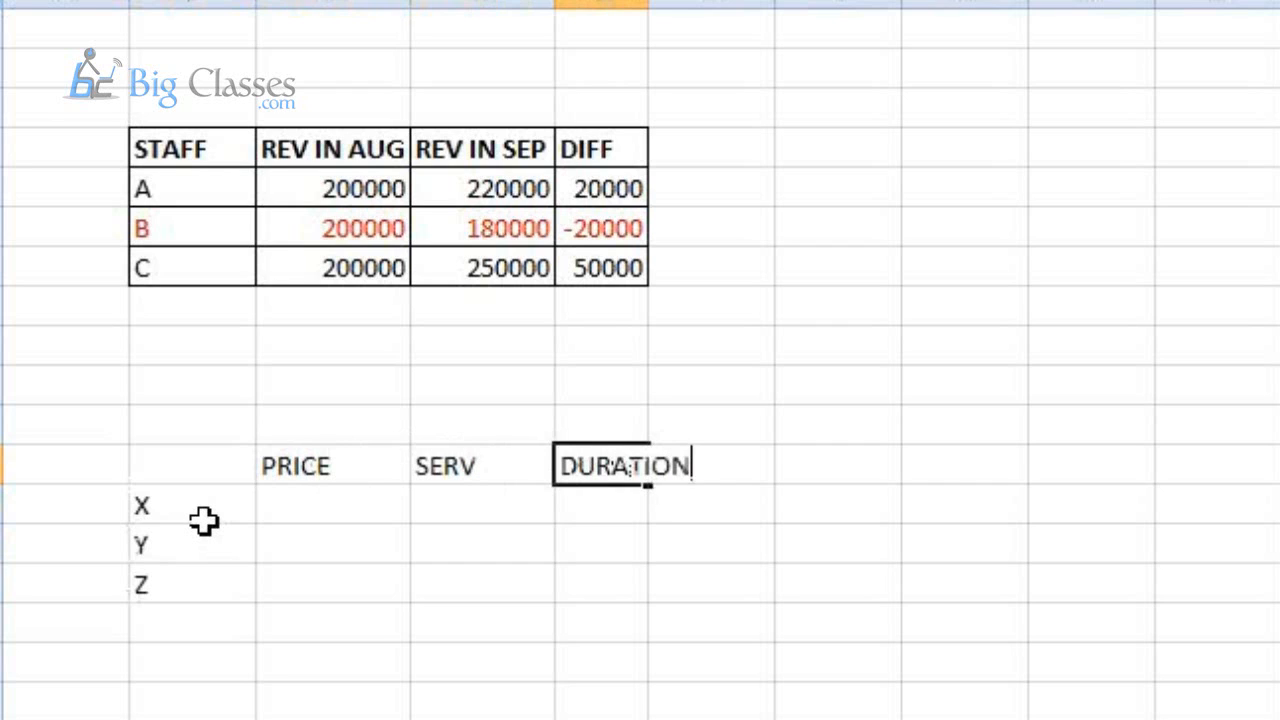
key(Return)
key(Left)
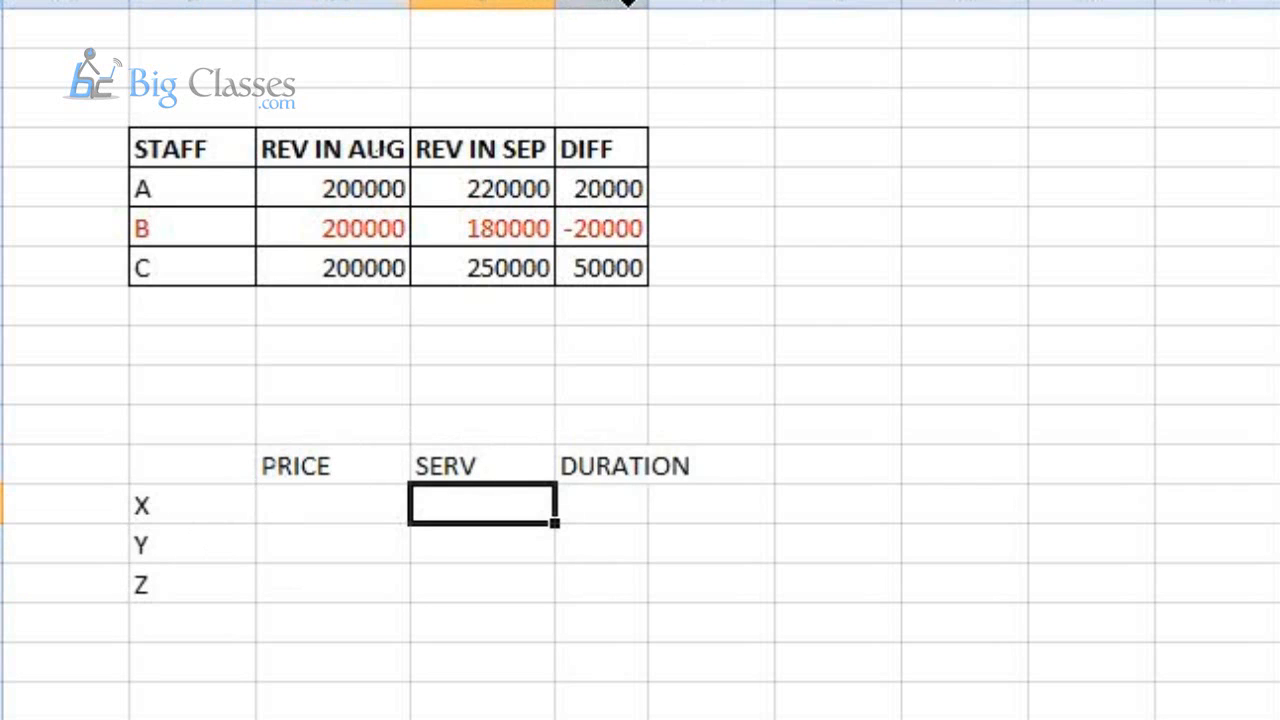
Autofit the width of the DURATION column and select the PRICE-column cell two rows below Z
double_click(650, 5)
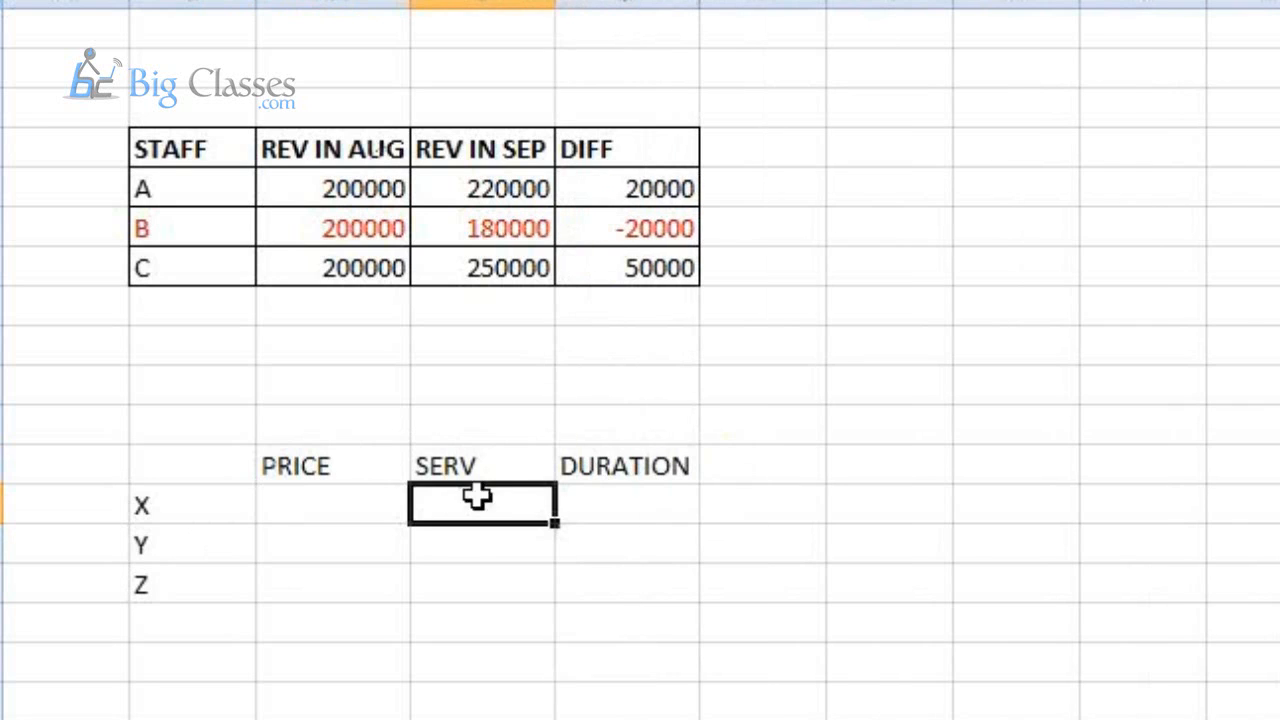
click(365, 658)
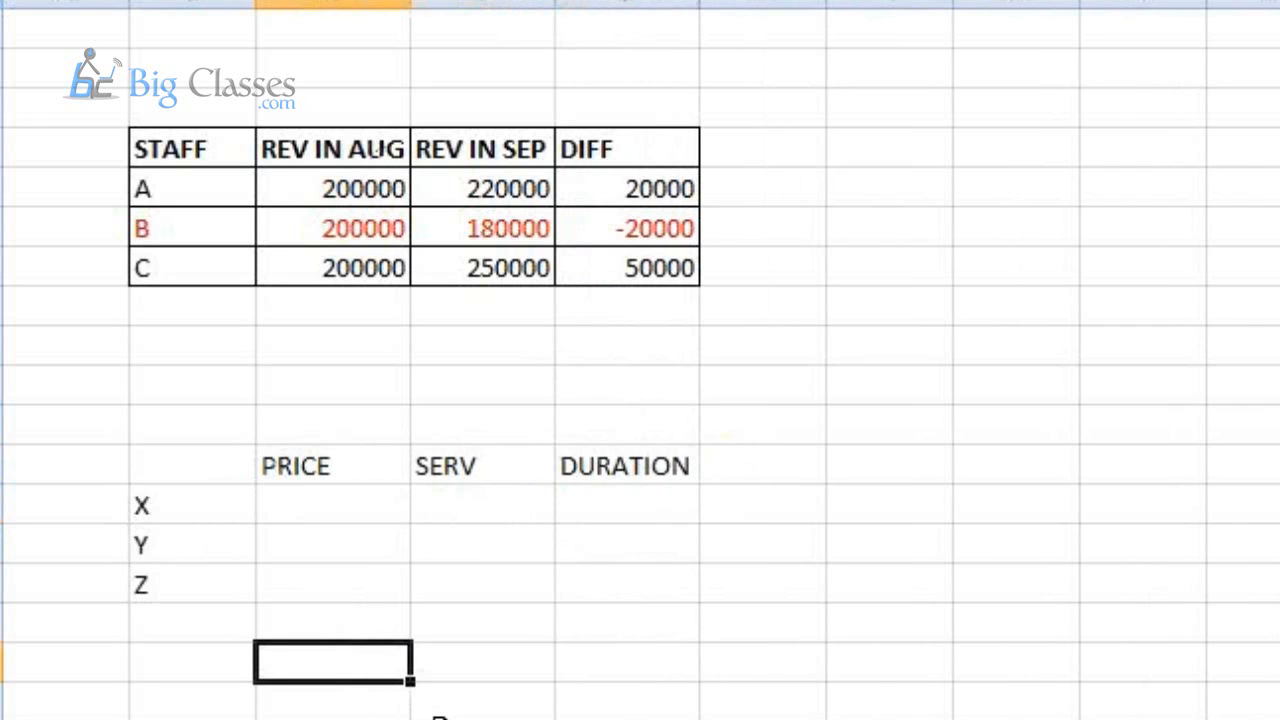
text(-)
key(Left)
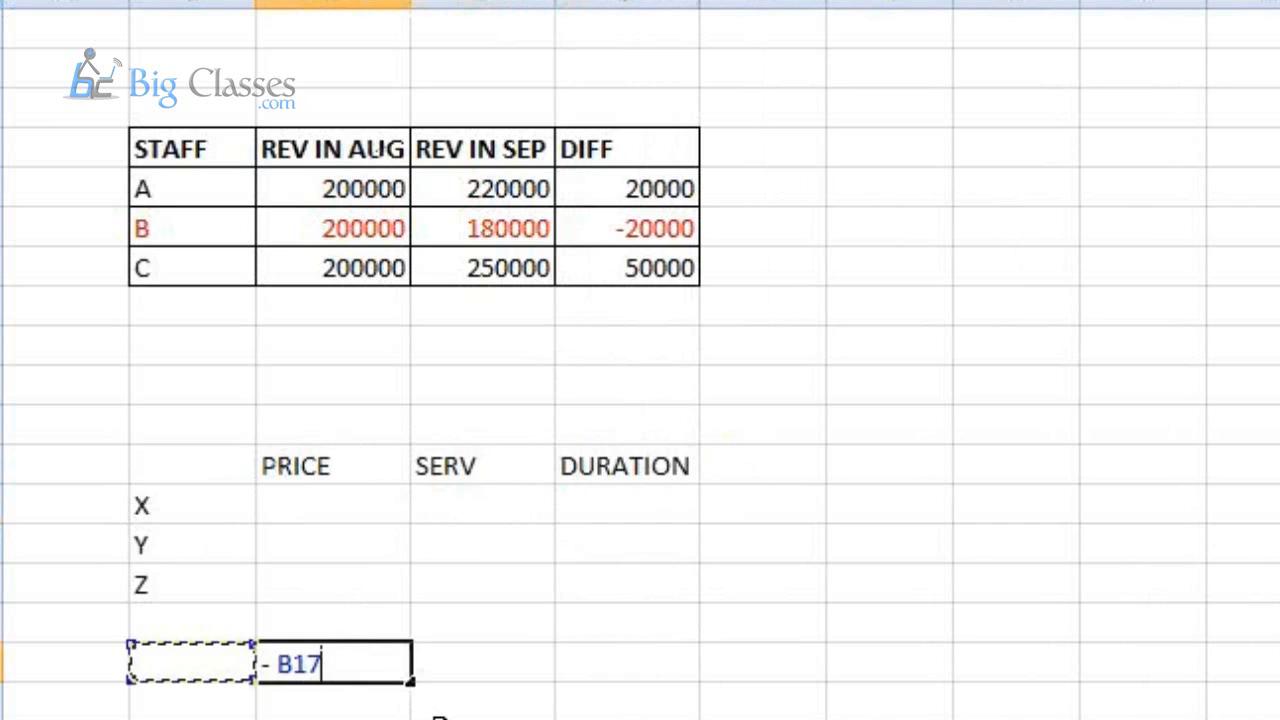
key(Escape)
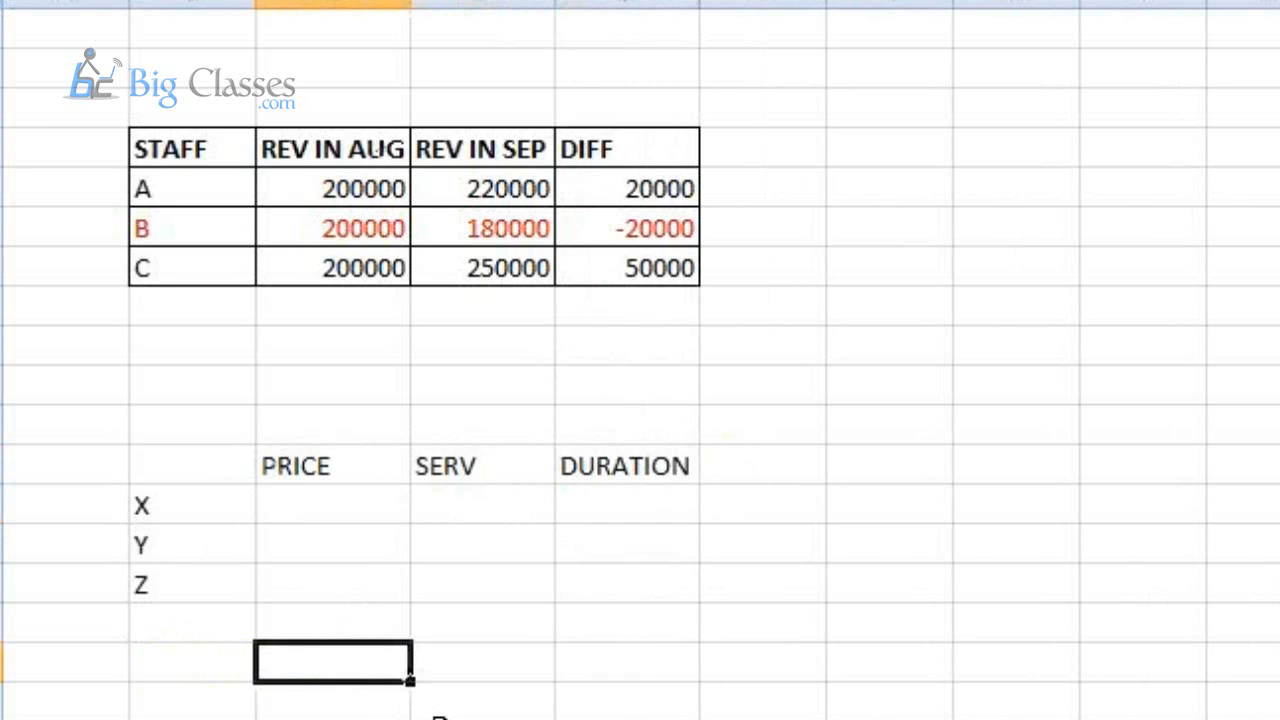
Write the rating key in the PRICE column below the Z row: 1 - BEST with 5 - WORST beneath it
text(1 - B)
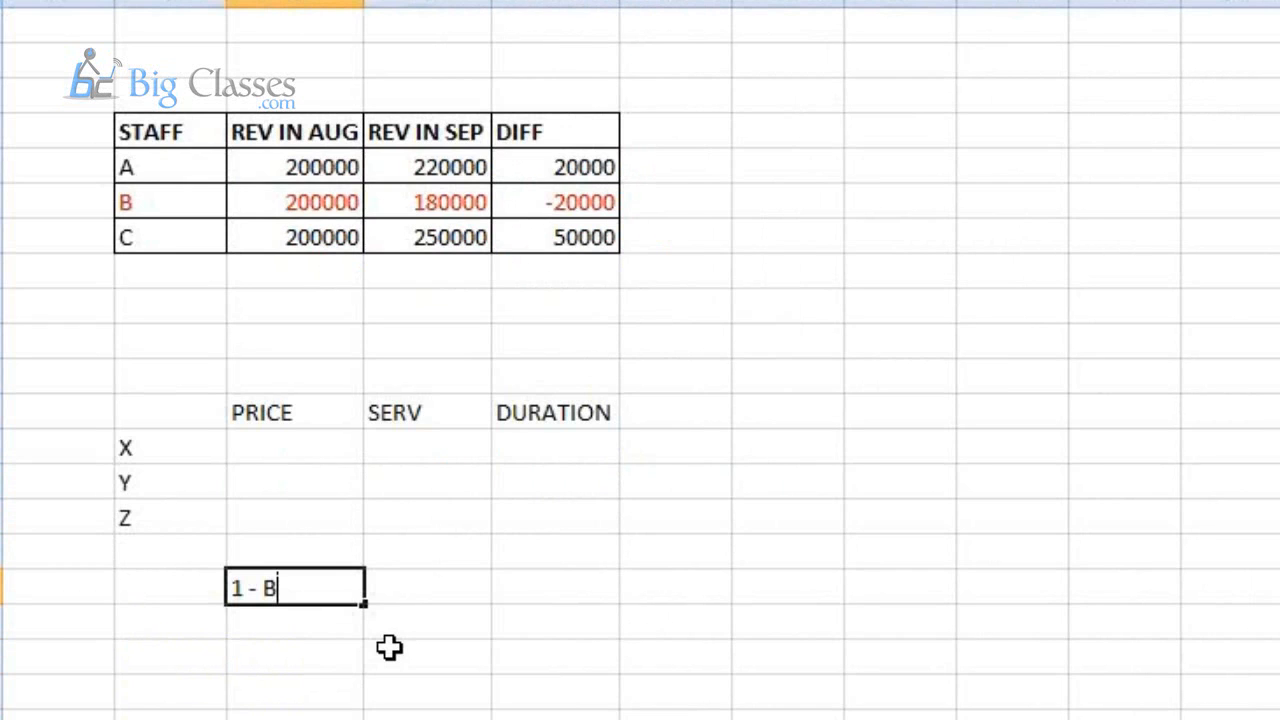
text(EST)
key(Return)
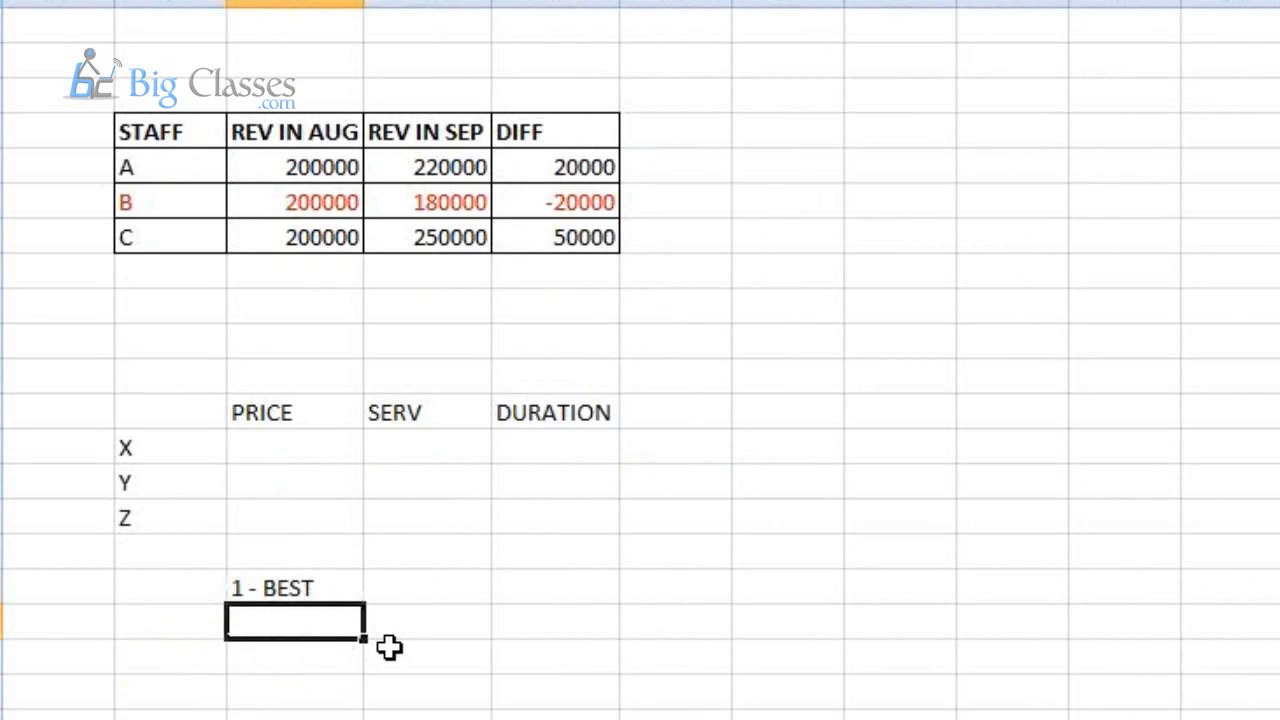
text(5 - )
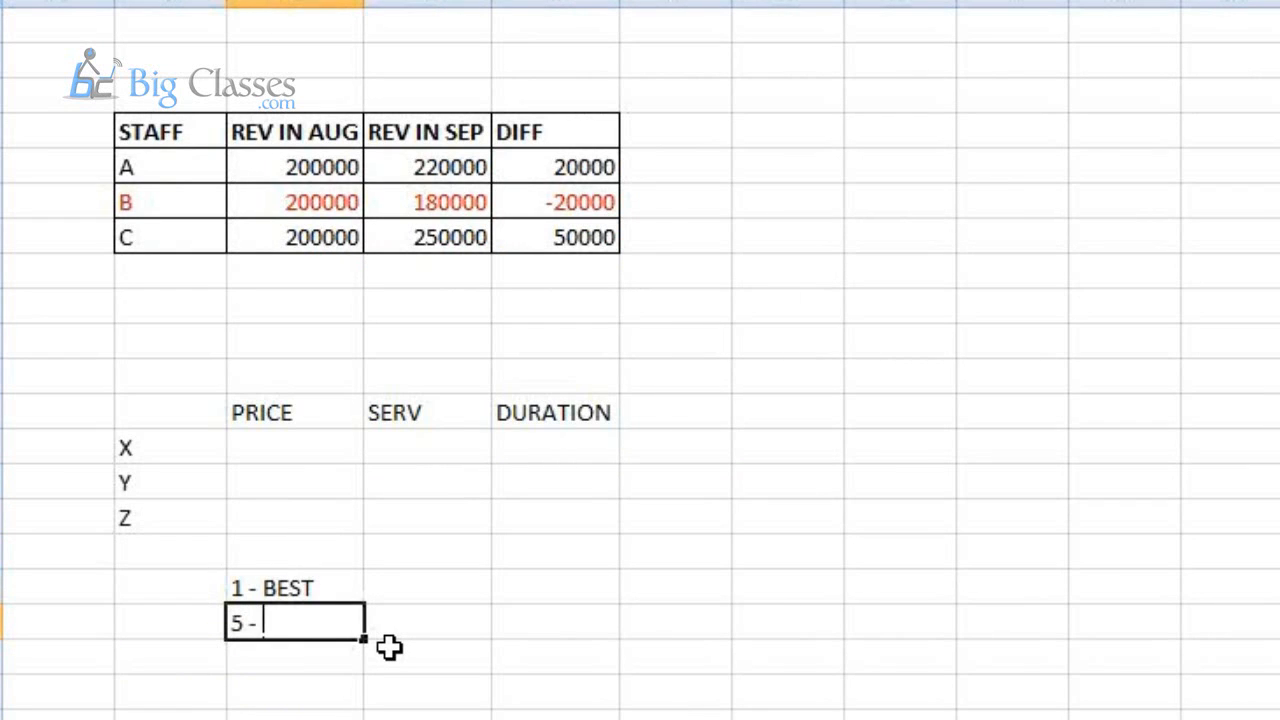
text(WORST)
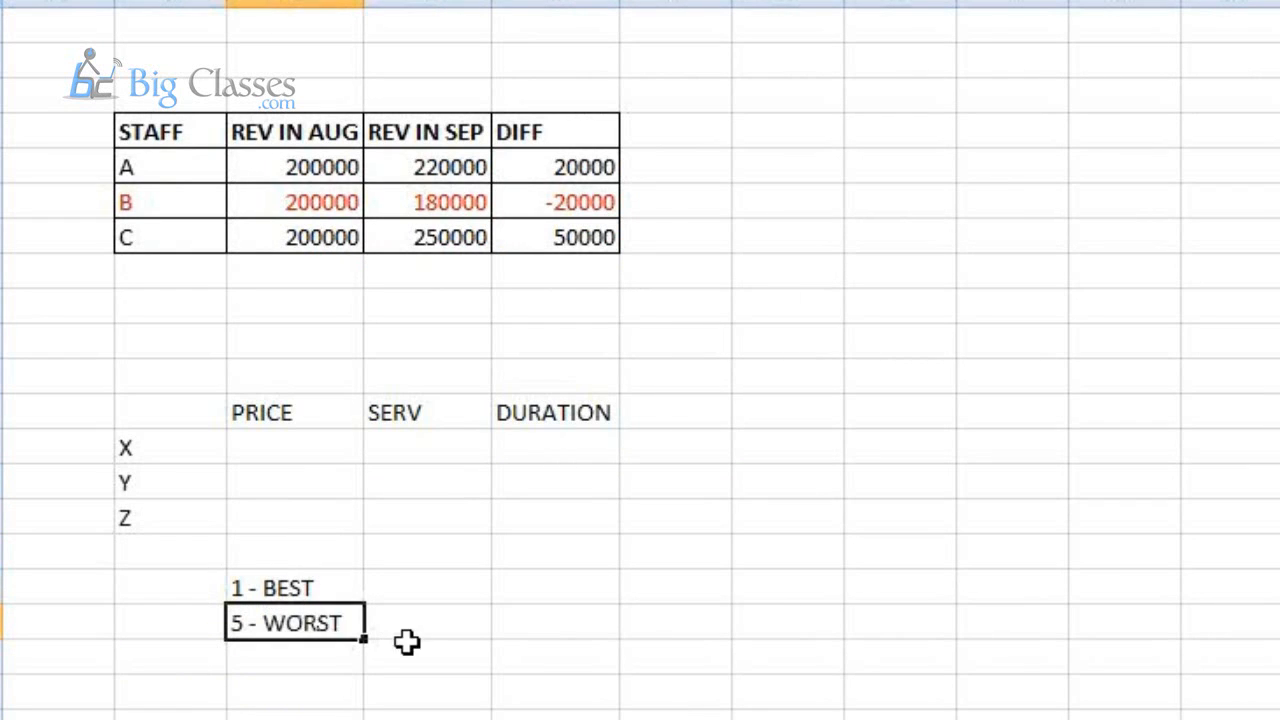
Rate X with 1 for PRICE, 3 for SERV and 5 for DURATION
click(268, 443)
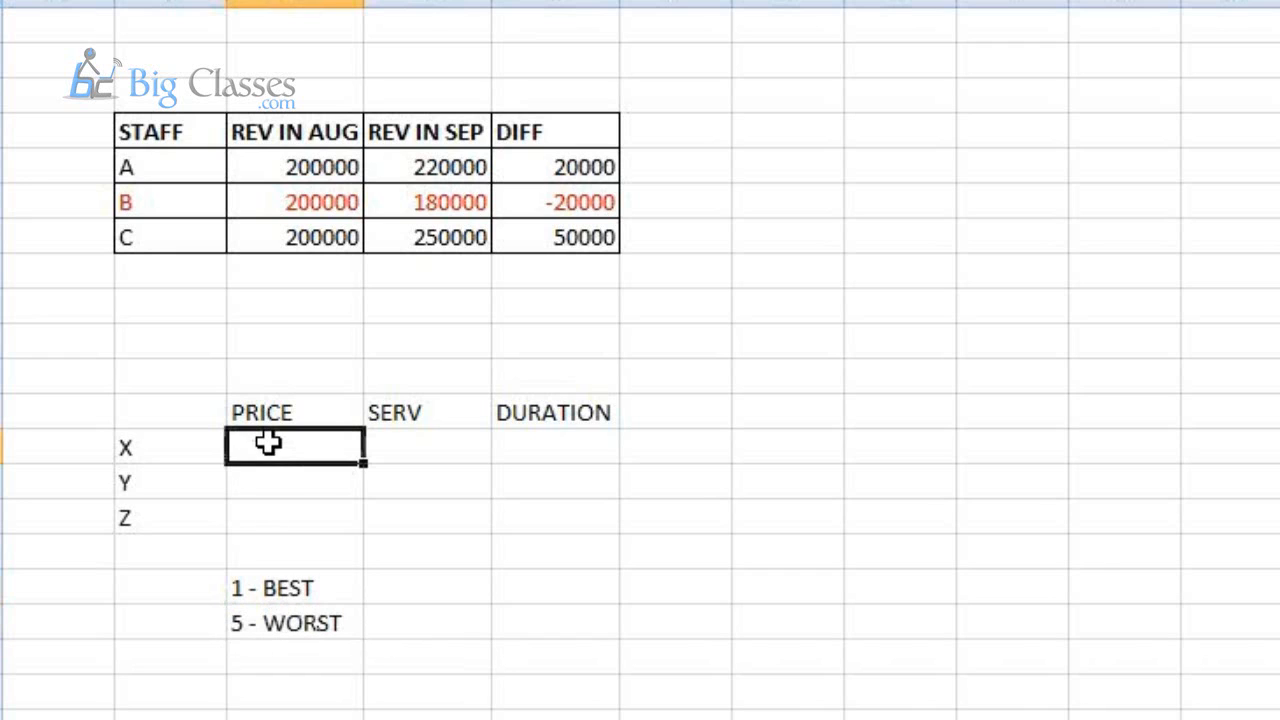
text(1)
key(Tab)
text(3)
key(Tab)
text(5)
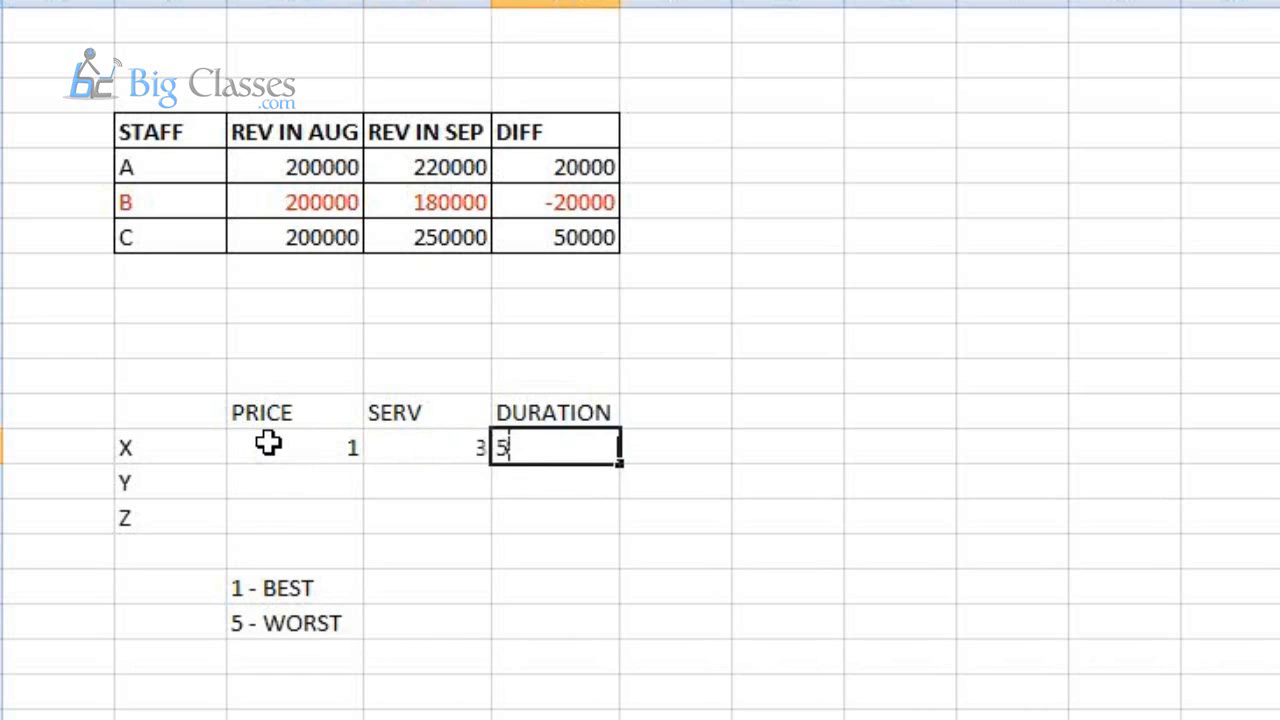
Rate Y with 3 for PRICE, 3 for SERV and 3 for DURATION
key(Down)
key(Left)
key(Left)
text(3)
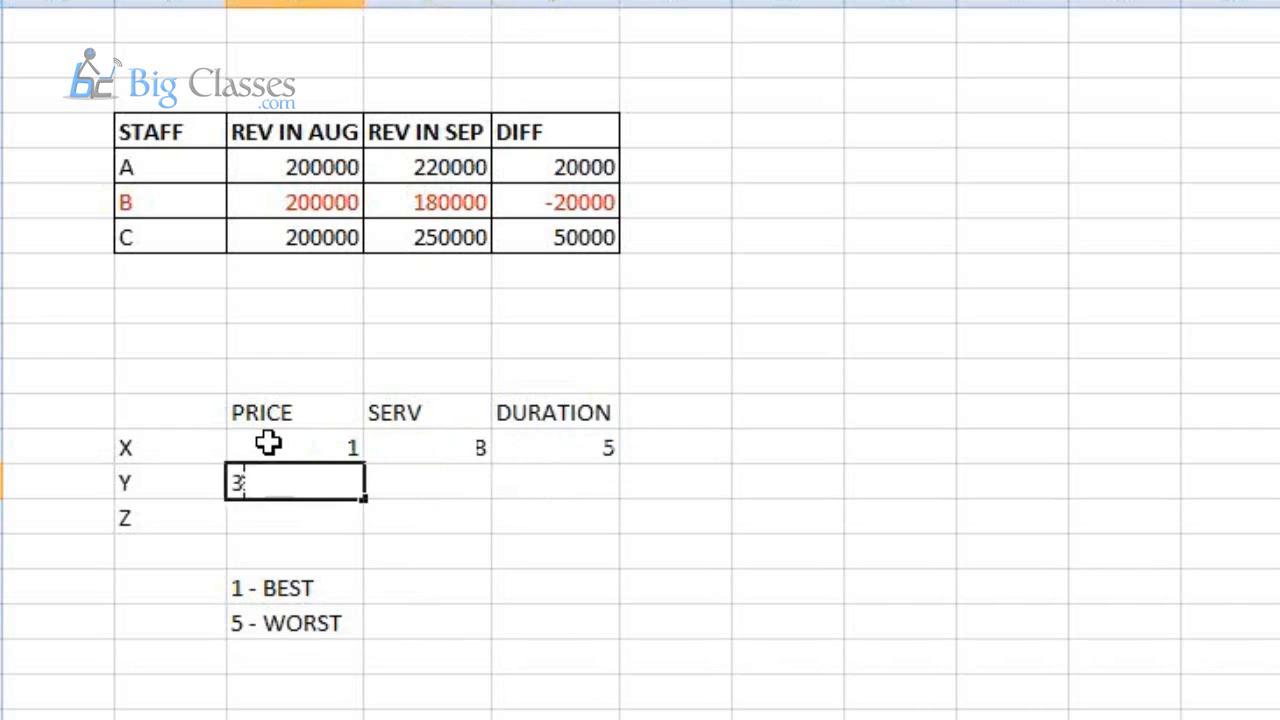
key(Tab)
text(3)
key(Tab)
text(3)
Rate Z with 5 for PRICE, 3 for SERV and 1 for DURATION
key(Down)
key(Left)
key(Left)
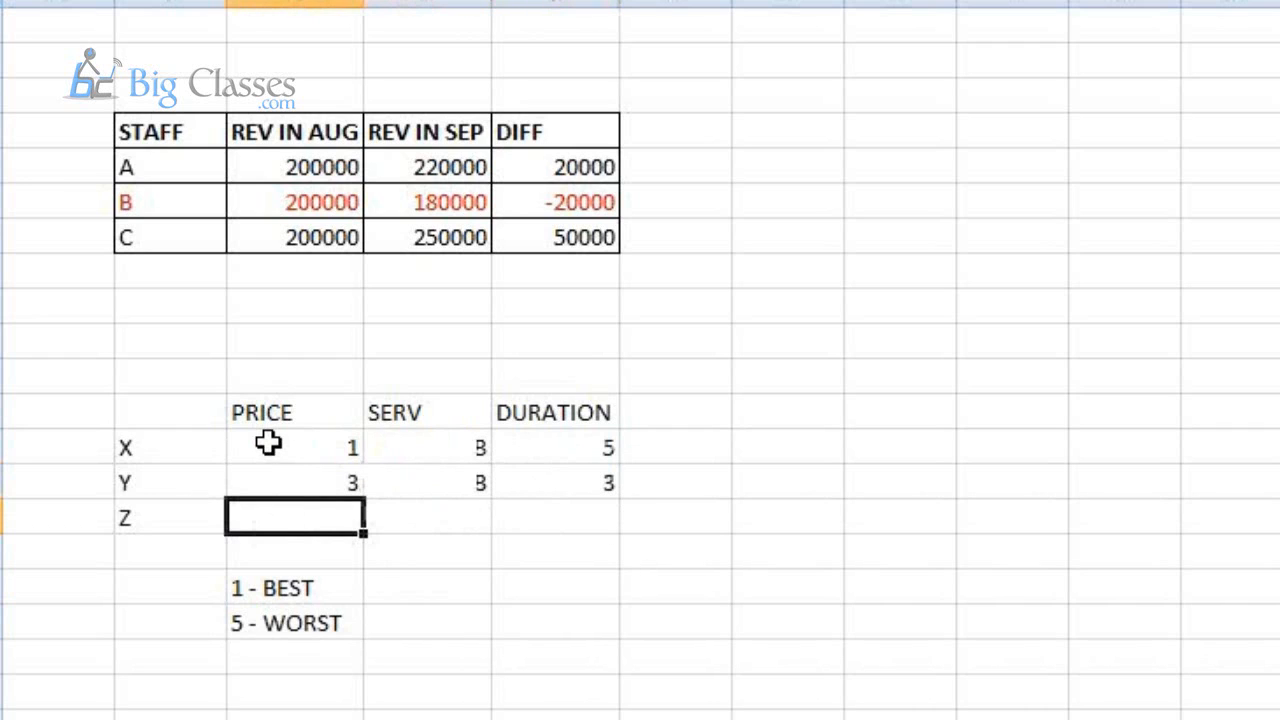
text(5)
key(Tab)
text(3)
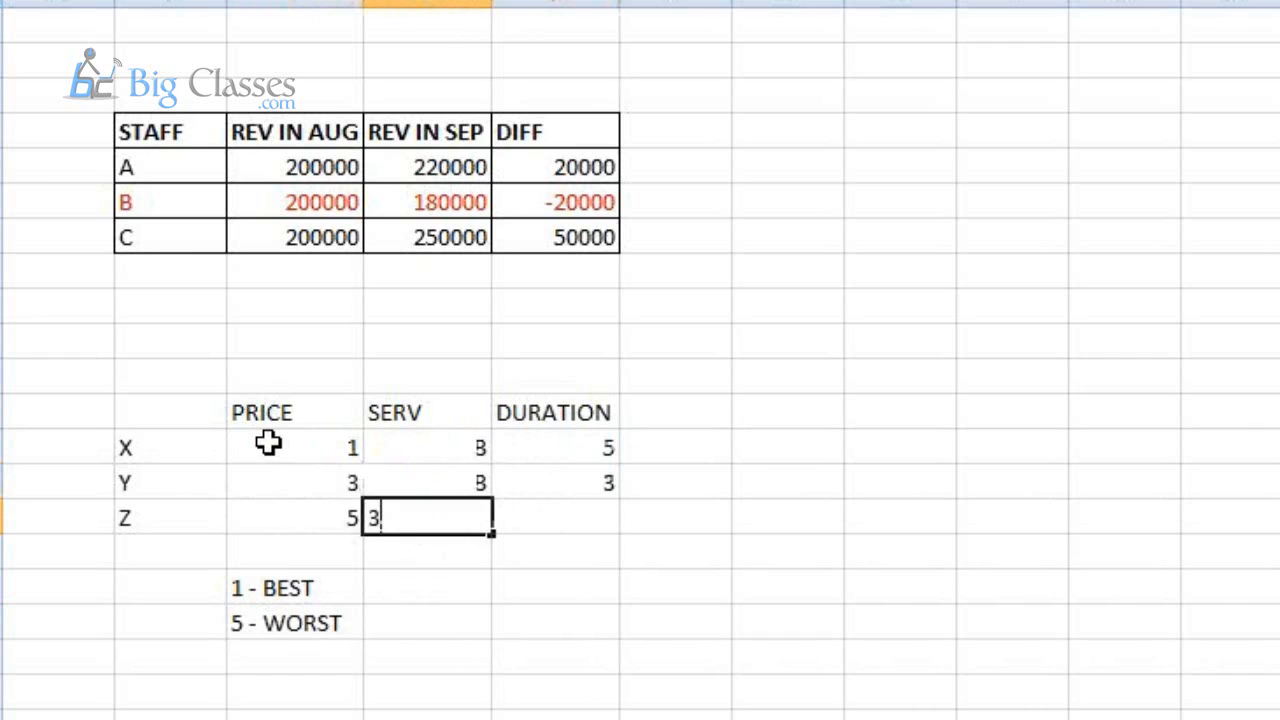
key(Tab)
text(1)
key(Tab)
Apply all borders to the rating table, from the blank corner cell beside PRICE to Z's DURATION rating
key(Up)
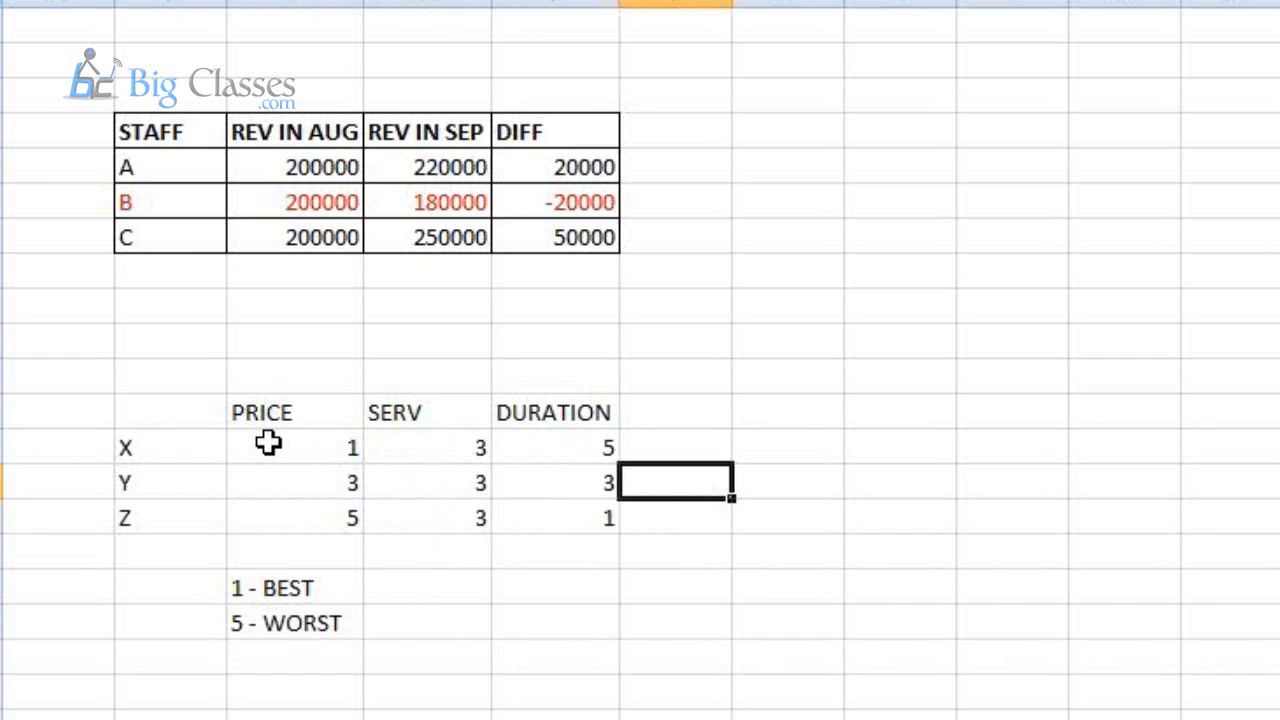
drag(211, 428, 554, 520)
click(320, 2)
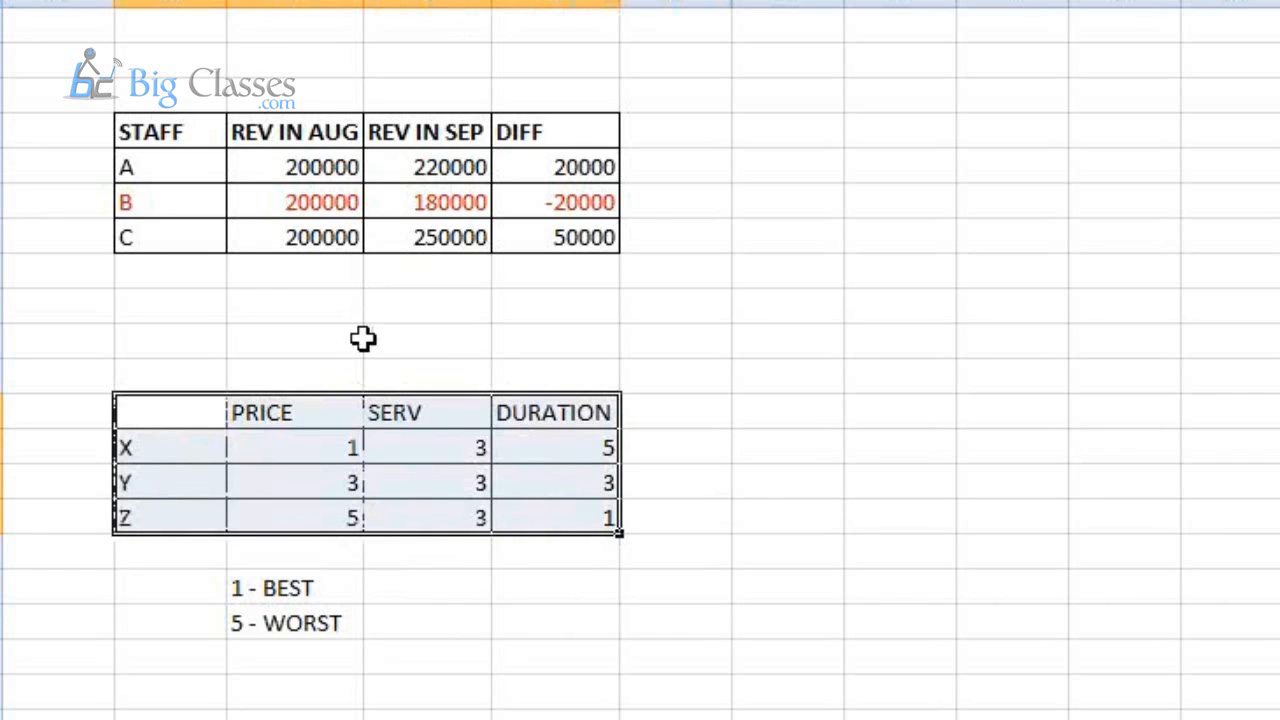
Examine the X, Y and Z ratings against the 1 - BEST and 5 - WORST key
click(172, 462)
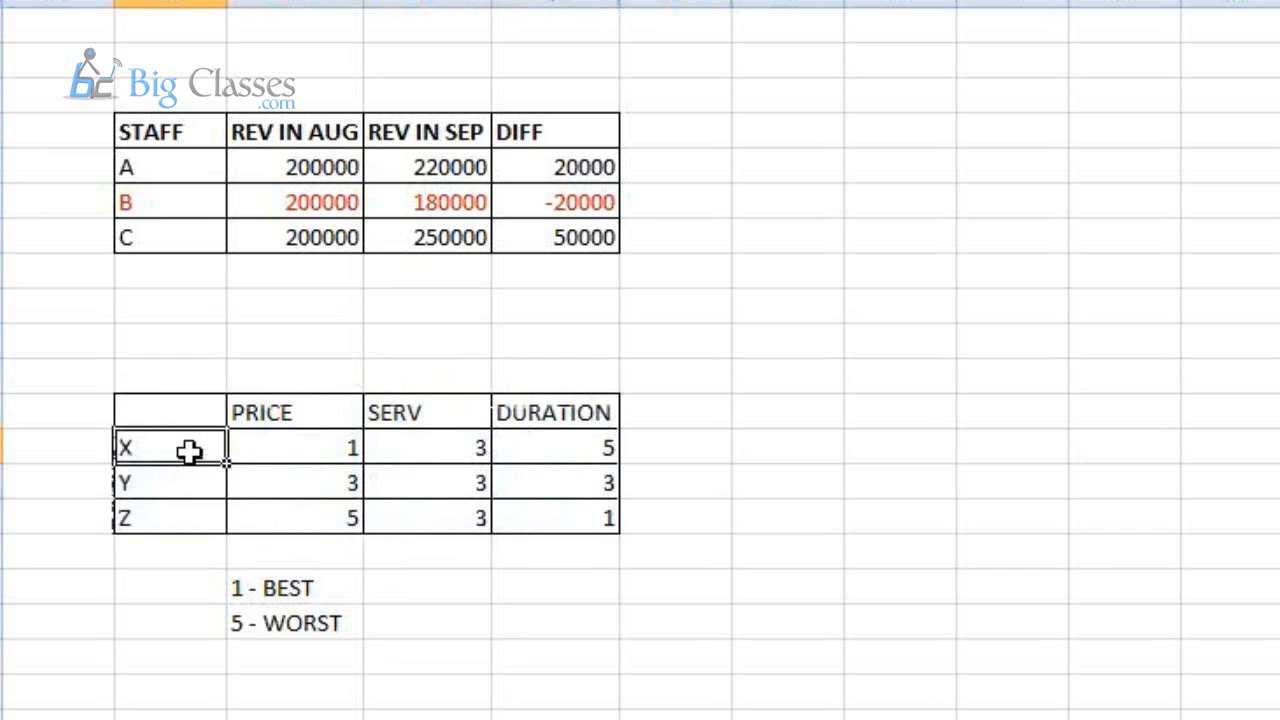
click(314, 452)
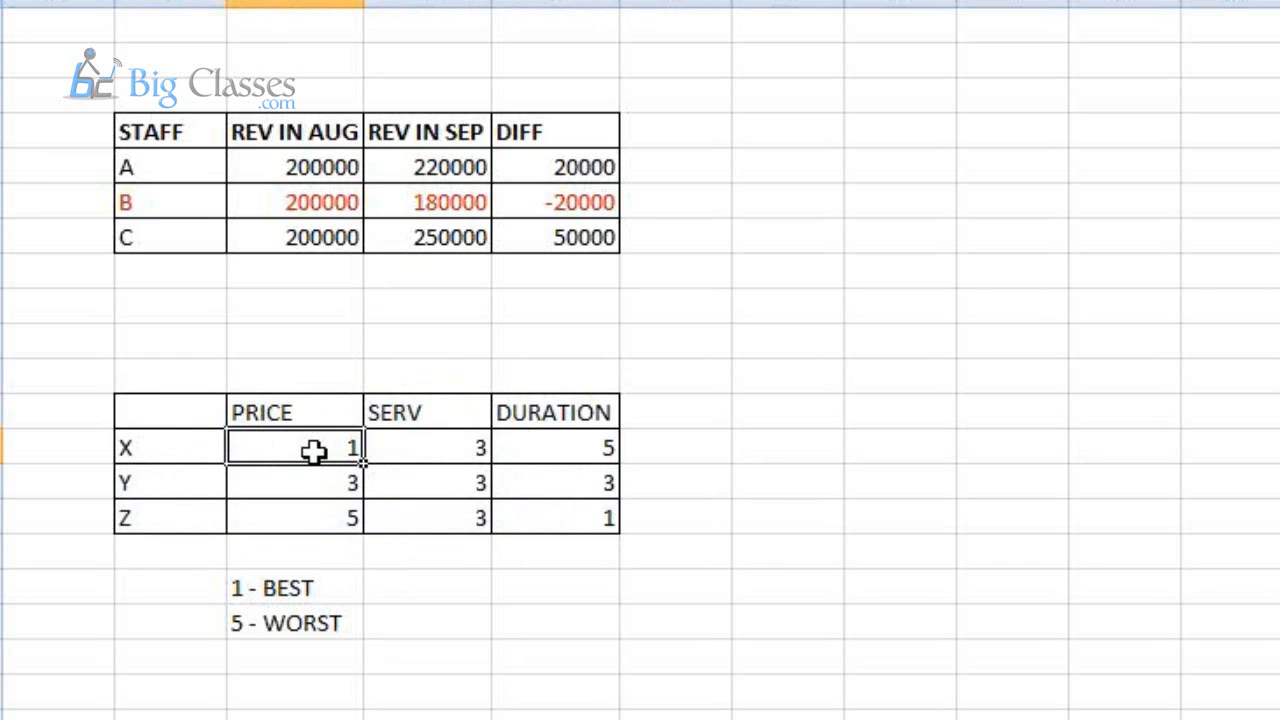
click(318, 588)
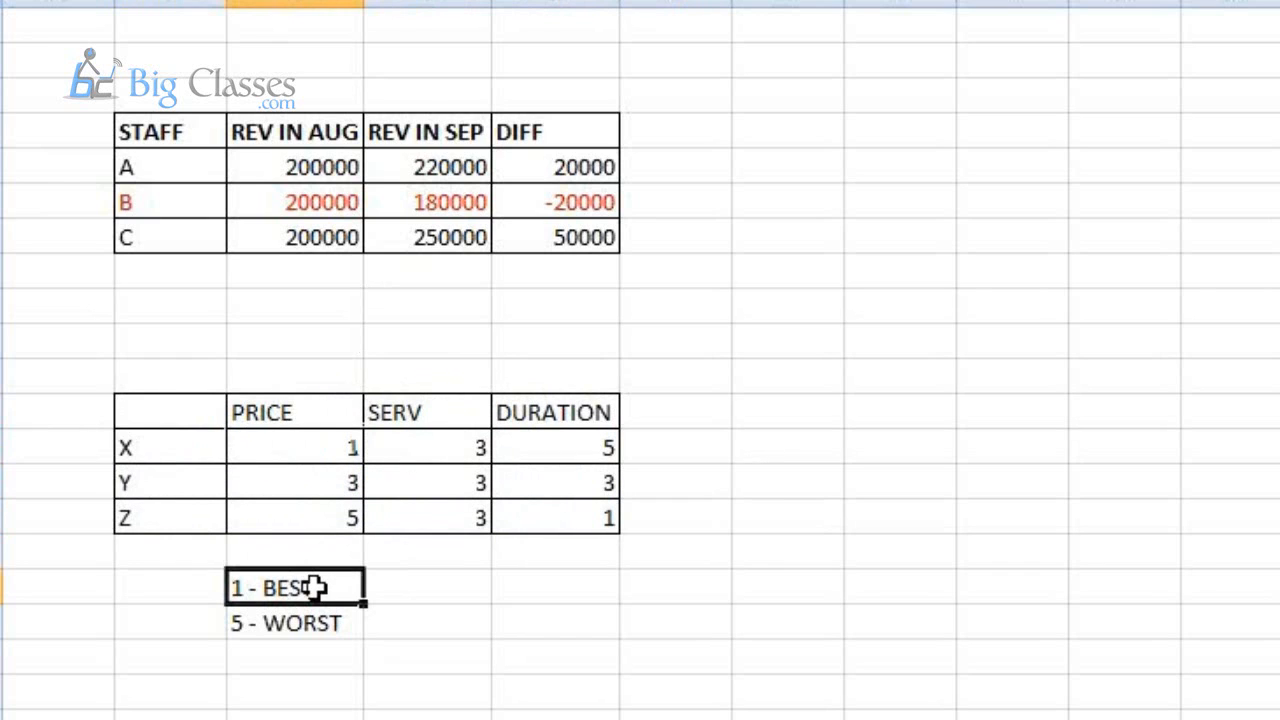
click(470, 456)
click(600, 450)
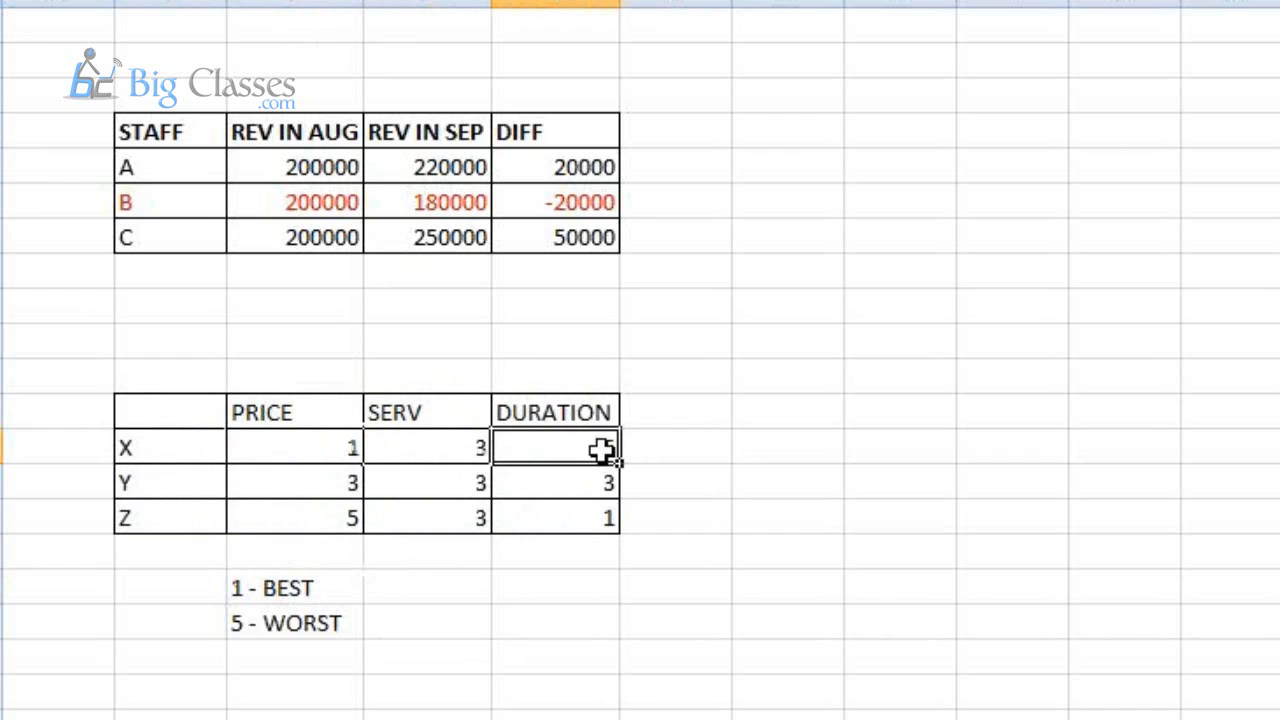
click(343, 620)
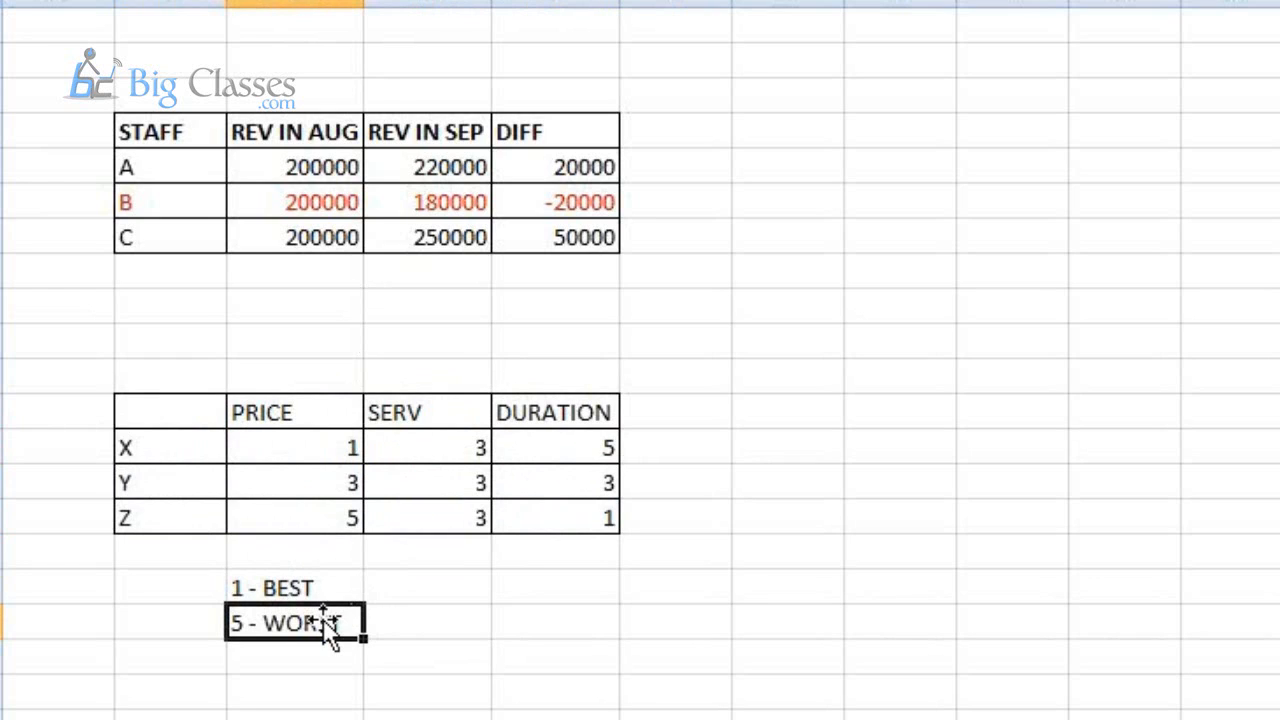
click(191, 482)
click(308, 490)
drag(308, 490, 677, 490)
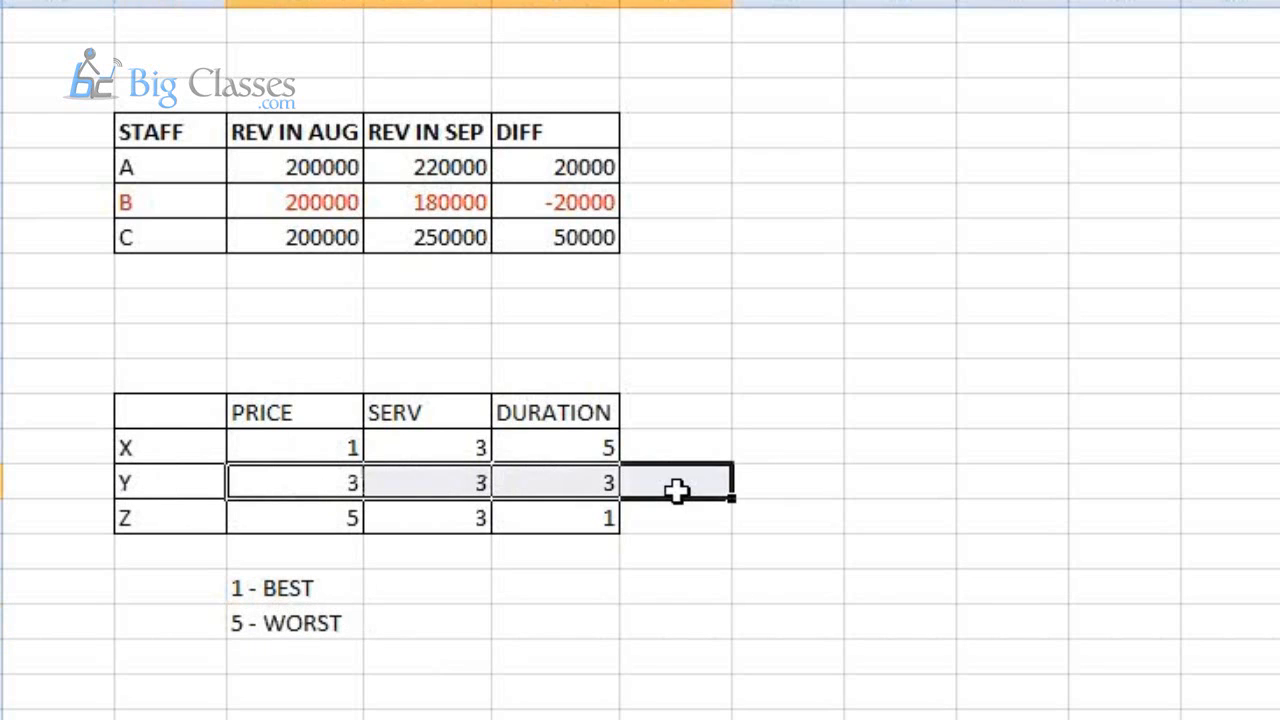
click(286, 524)
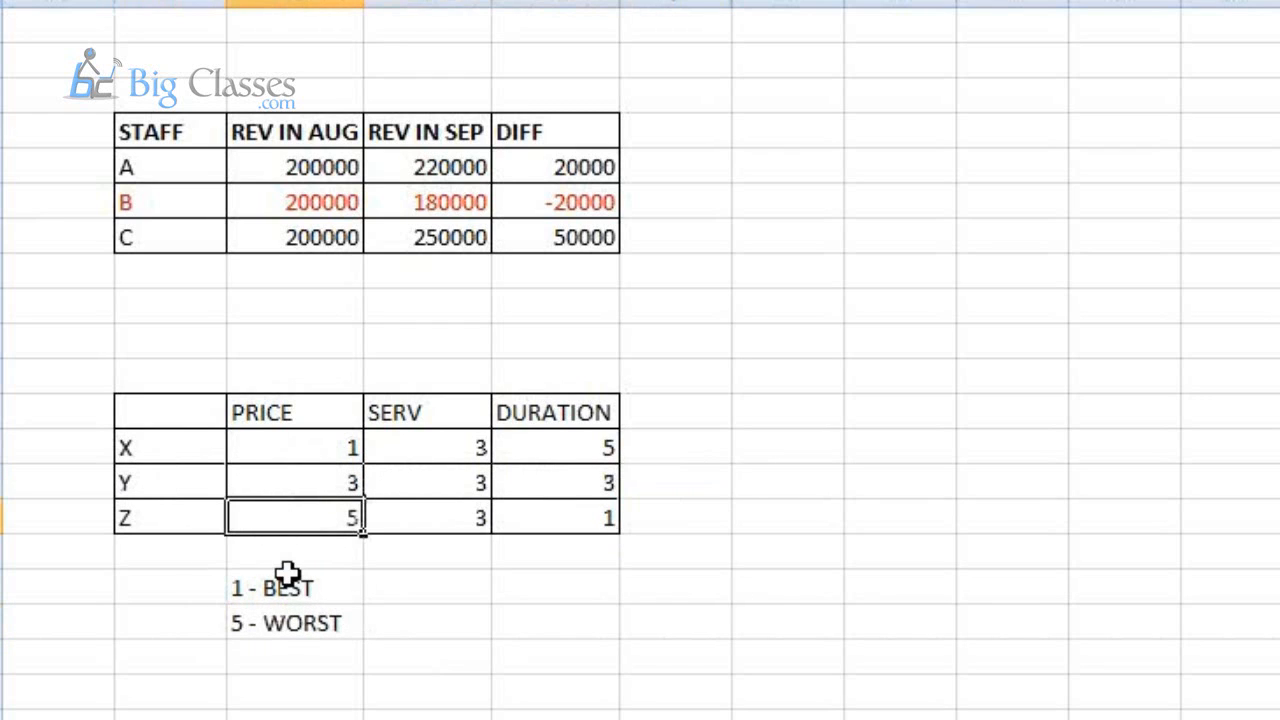
click(275, 628)
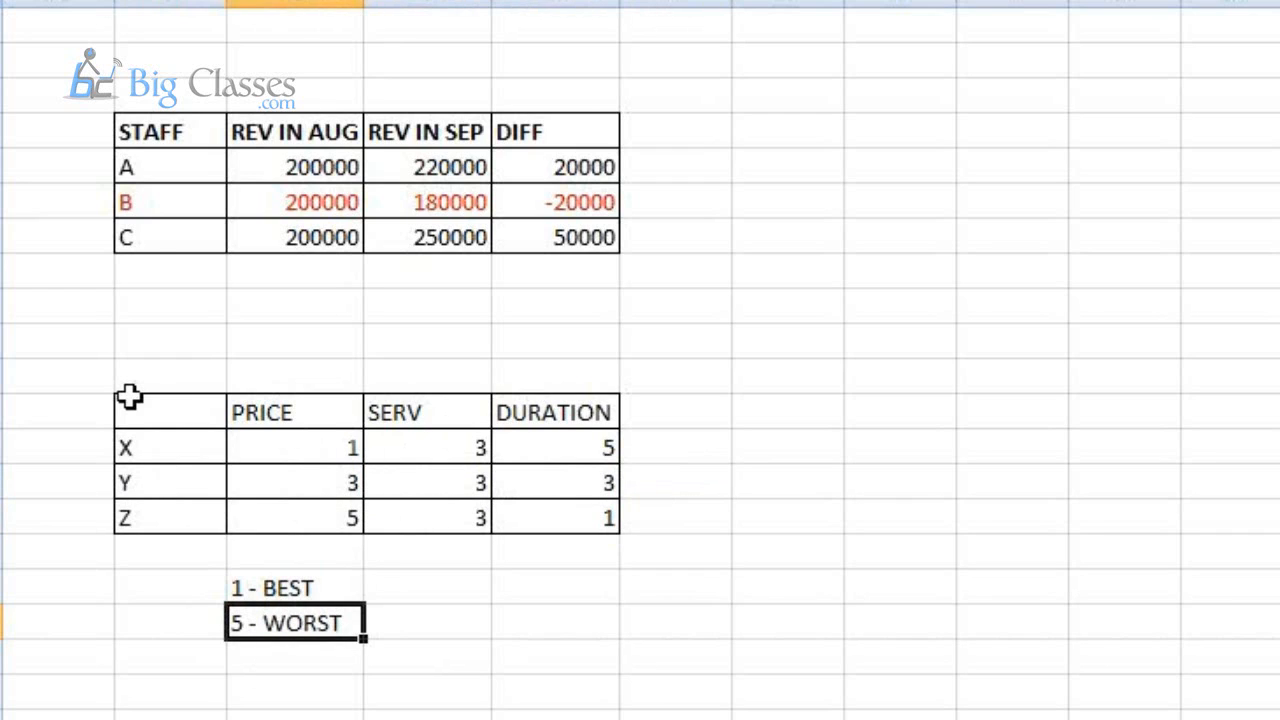
Review the rows one by one, comparing the PRICE, SERV and DURATION ratings of X, Y and Z with the key
click(140, 452)
click(285, 449)
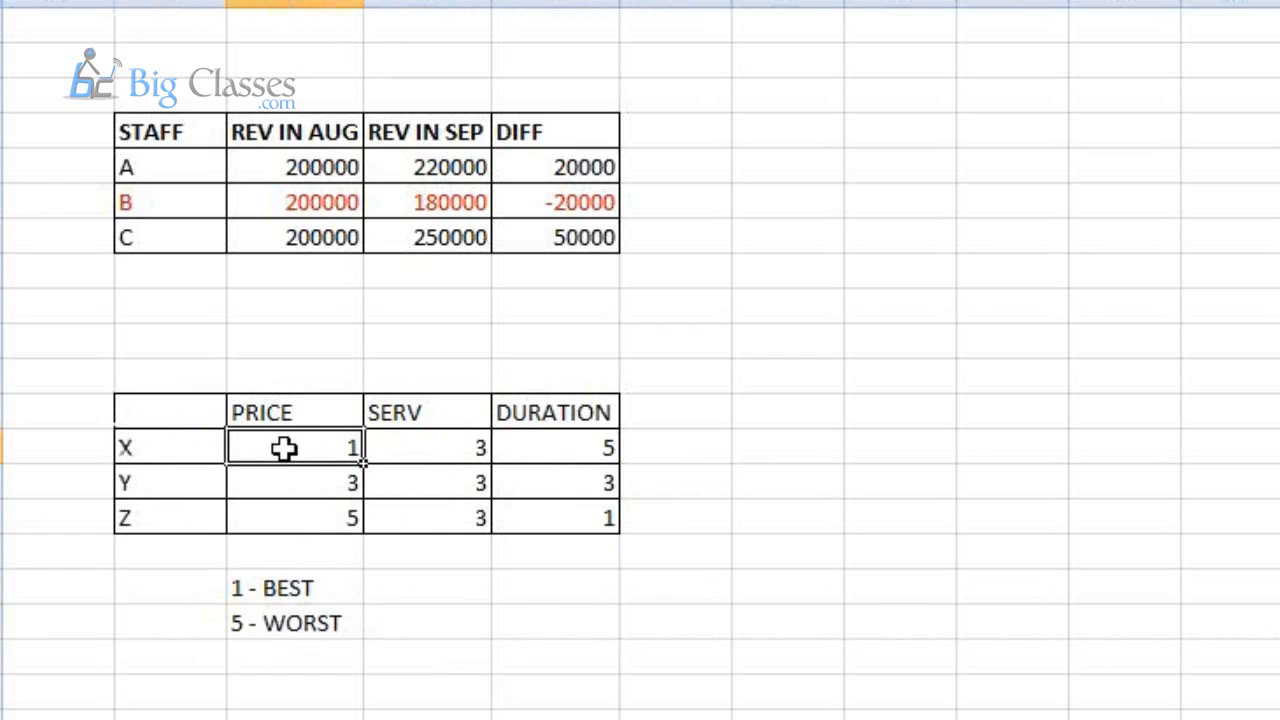
click(315, 590)
click(427, 451)
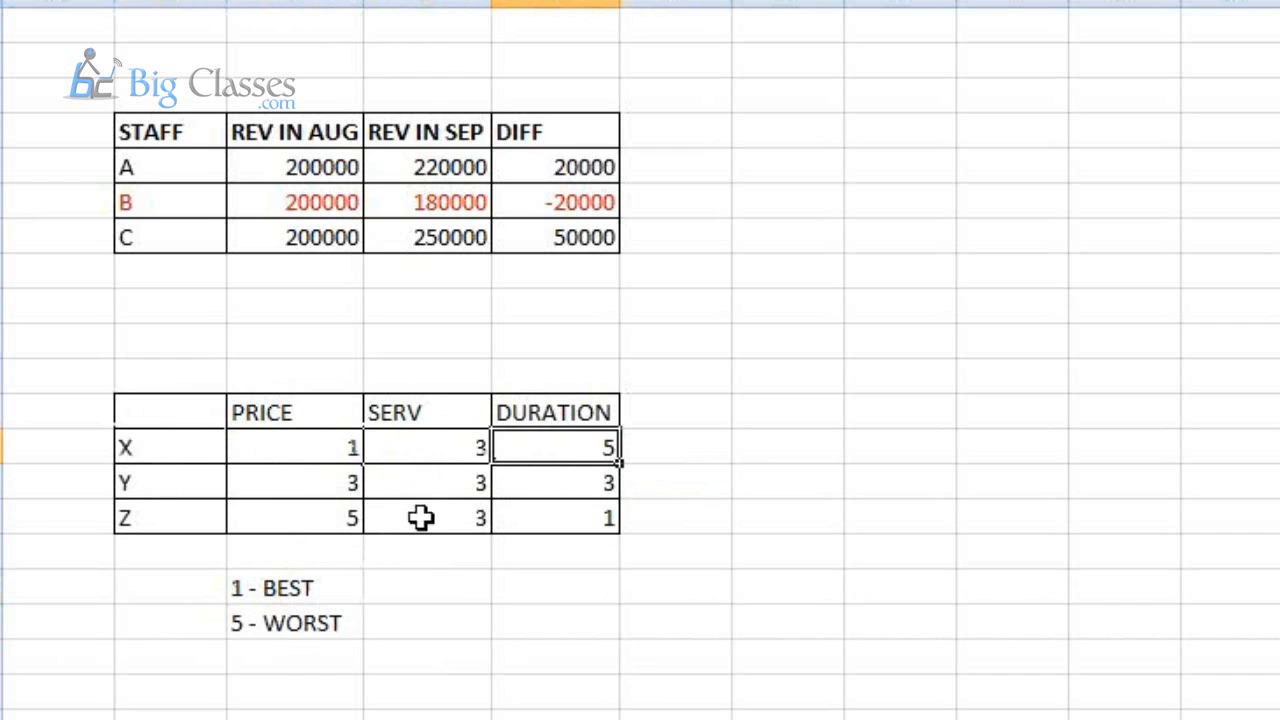
click(349, 623)
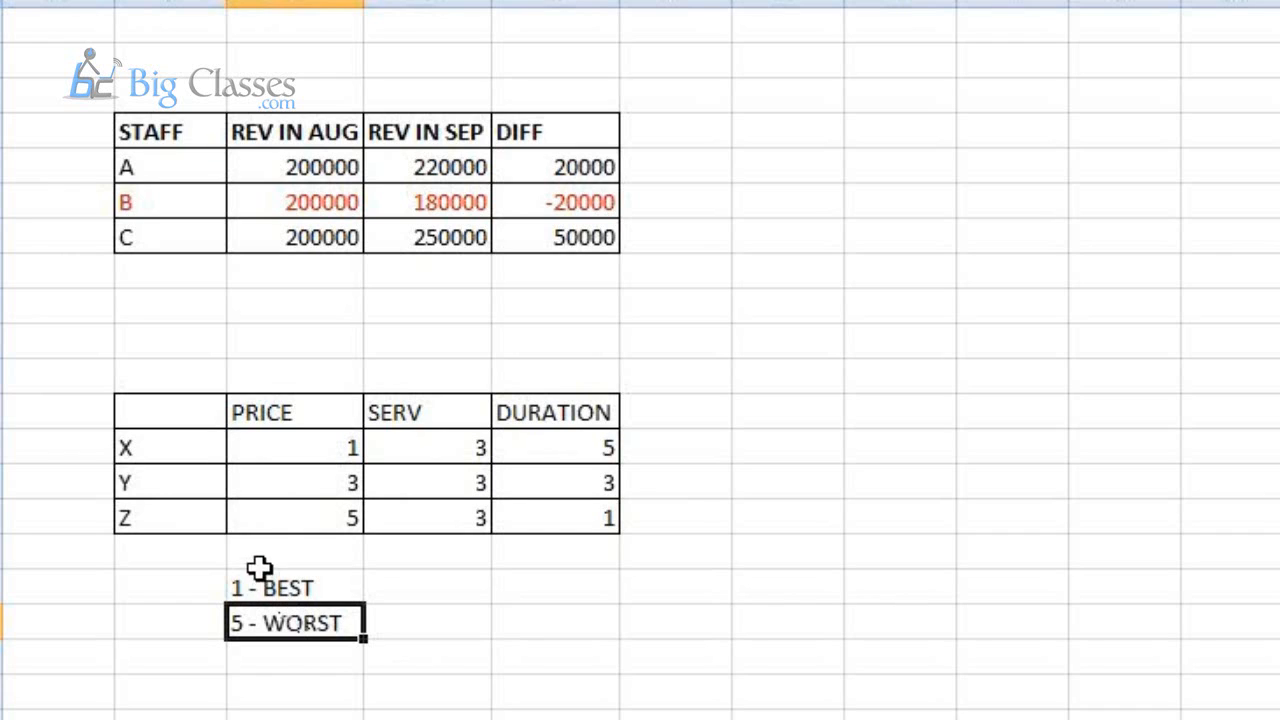
drag(190, 490, 545, 483)
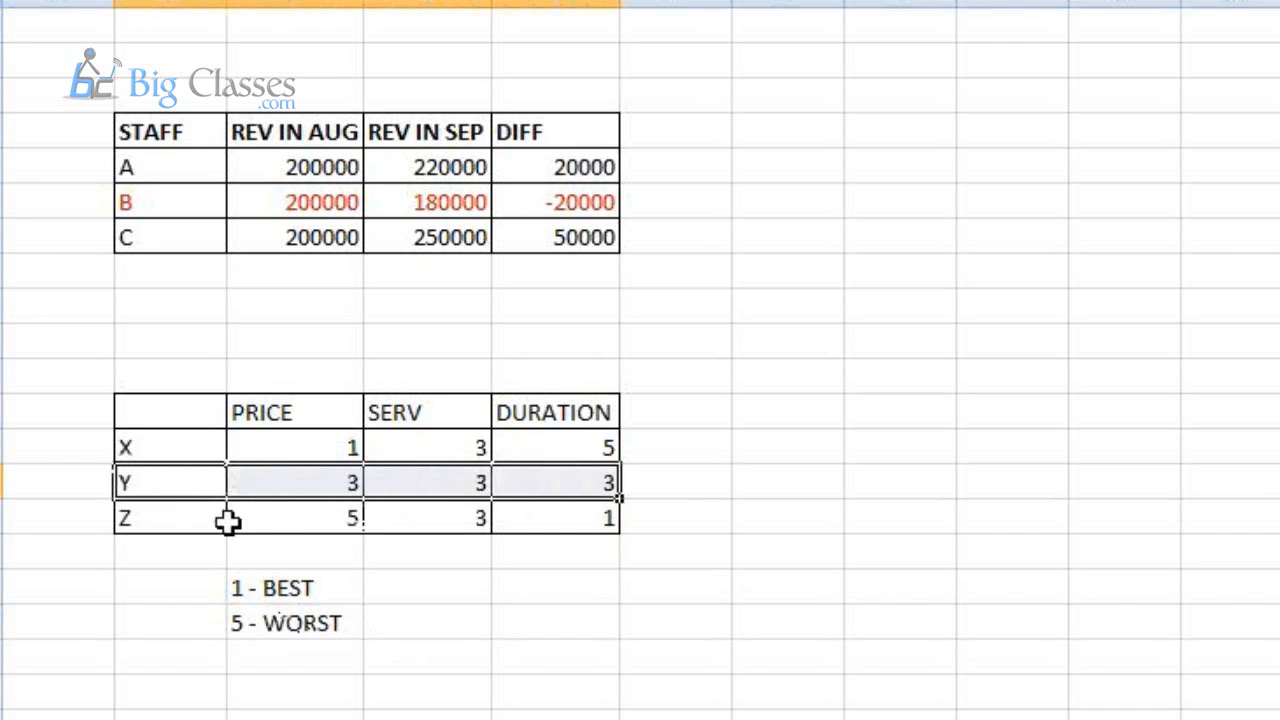
click(177, 520)
click(299, 524)
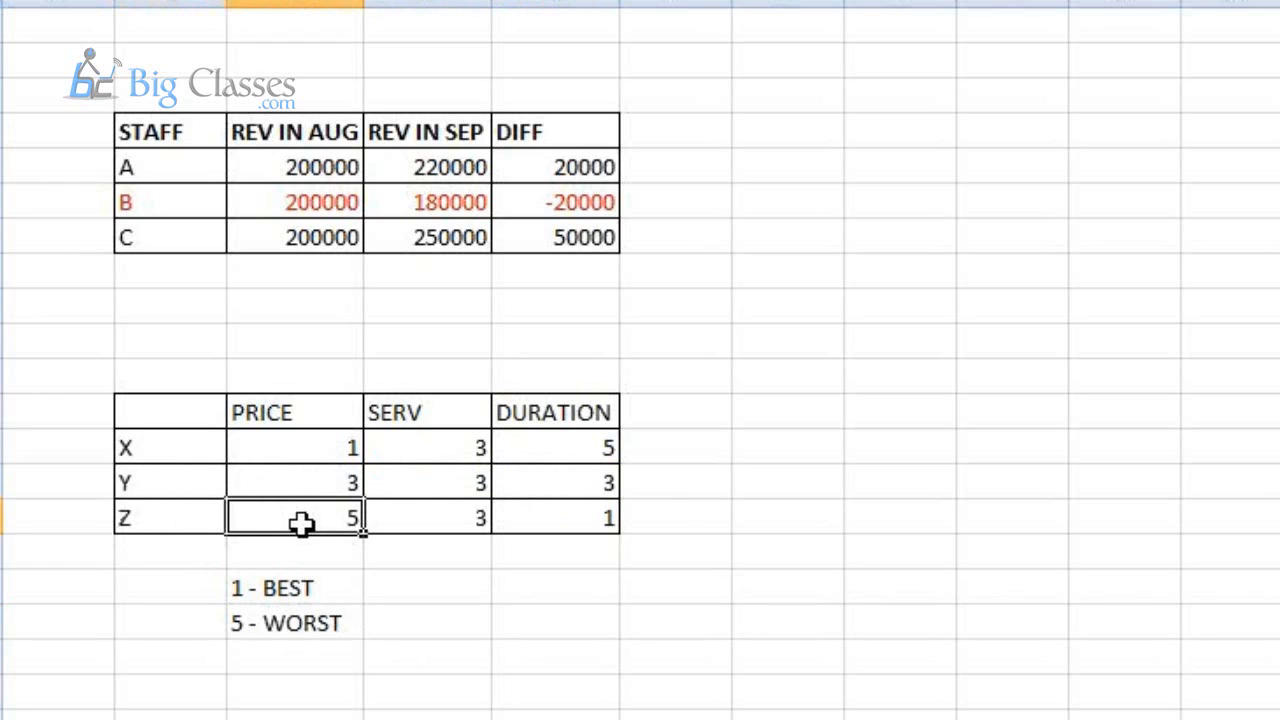
click(442, 525)
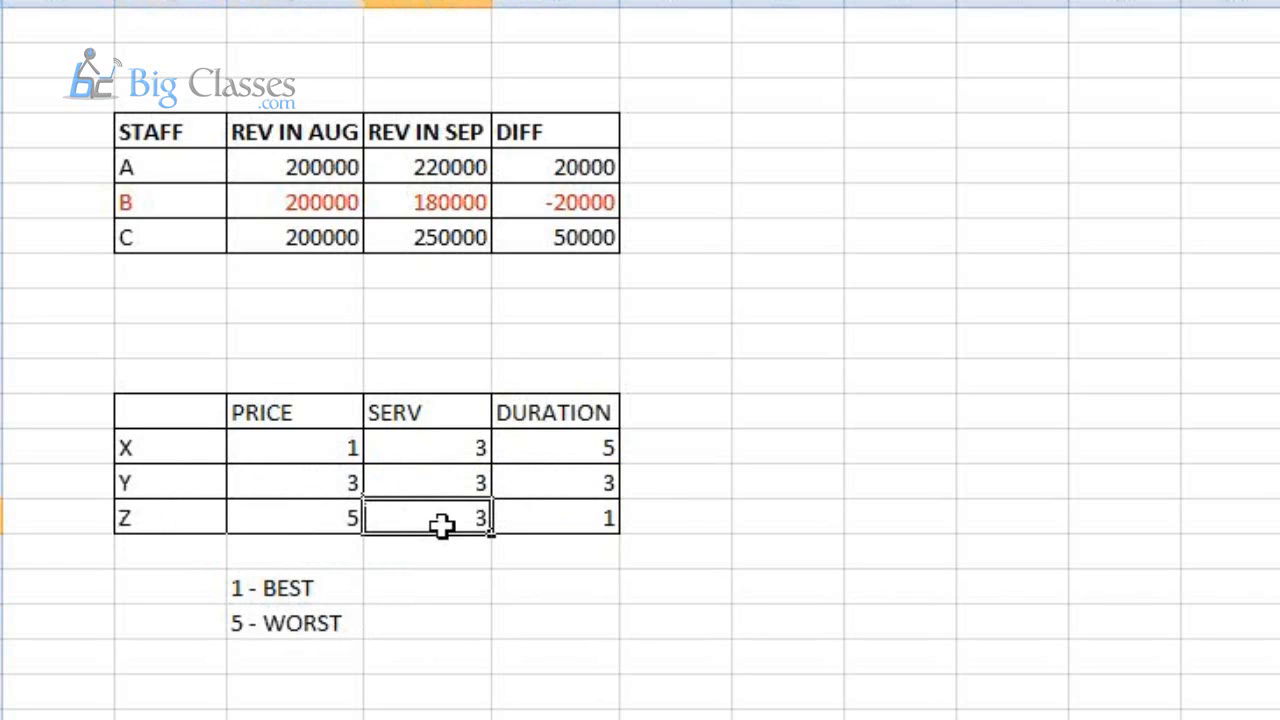
click(580, 526)
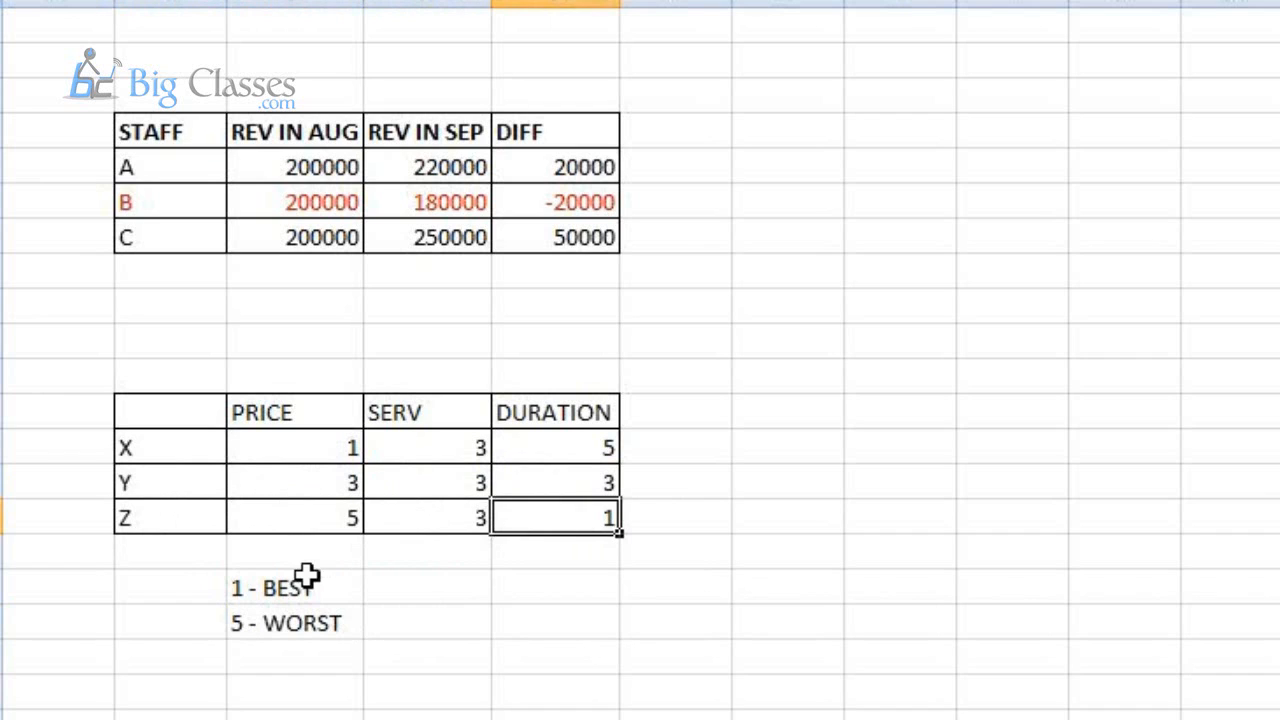
click(307, 584)
click(541, 504)
Compare Z's DURATION and PRICE ratings with X's PRICE and DURATION ratings
click(141, 348)
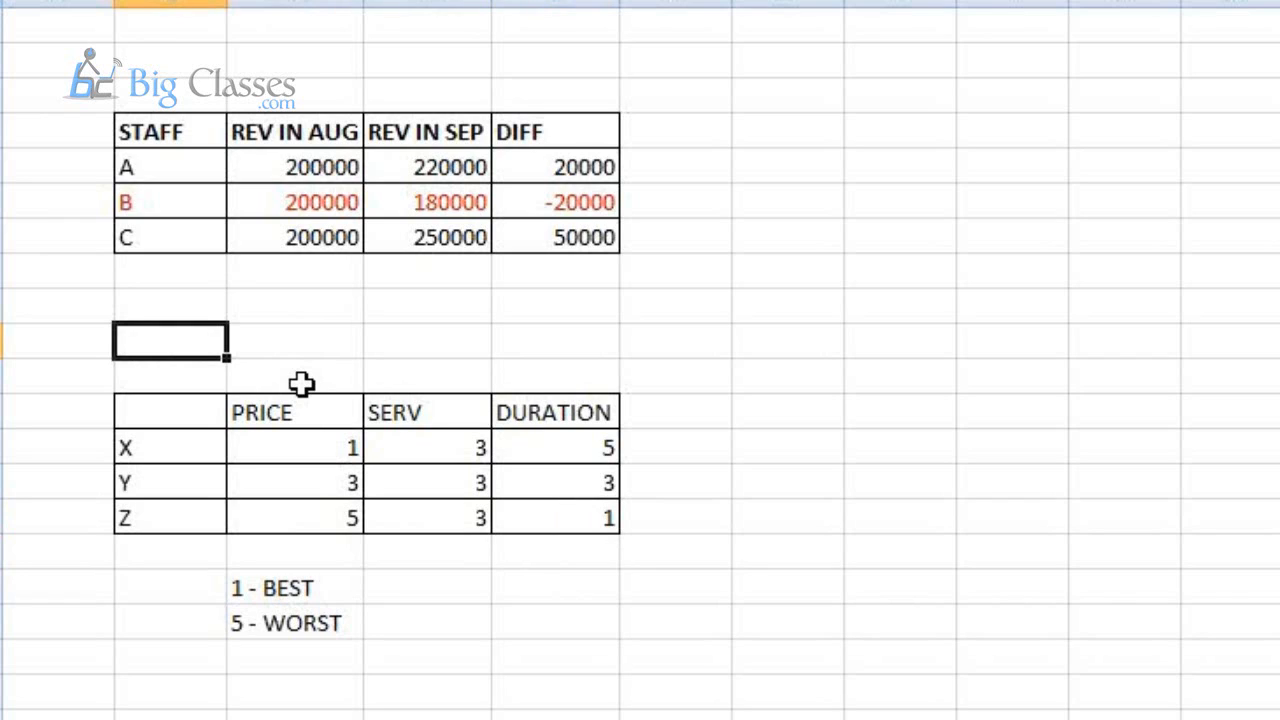
click(572, 525)
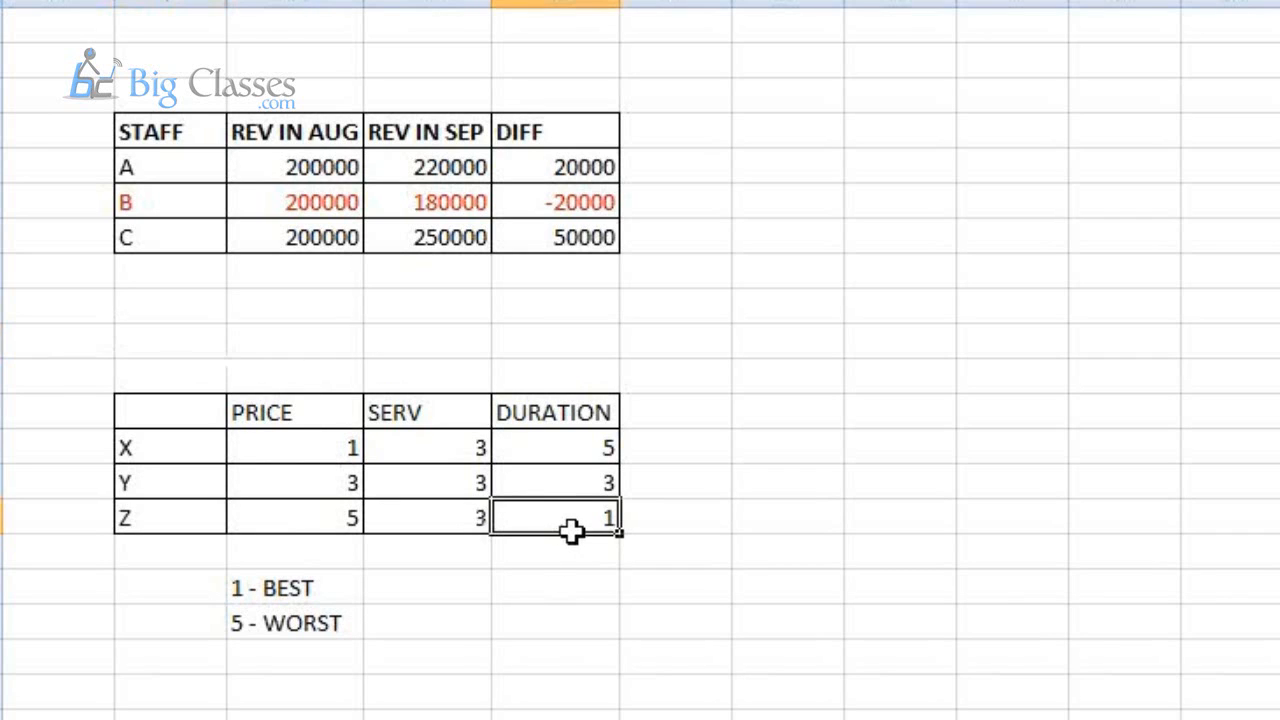
click(323, 525)
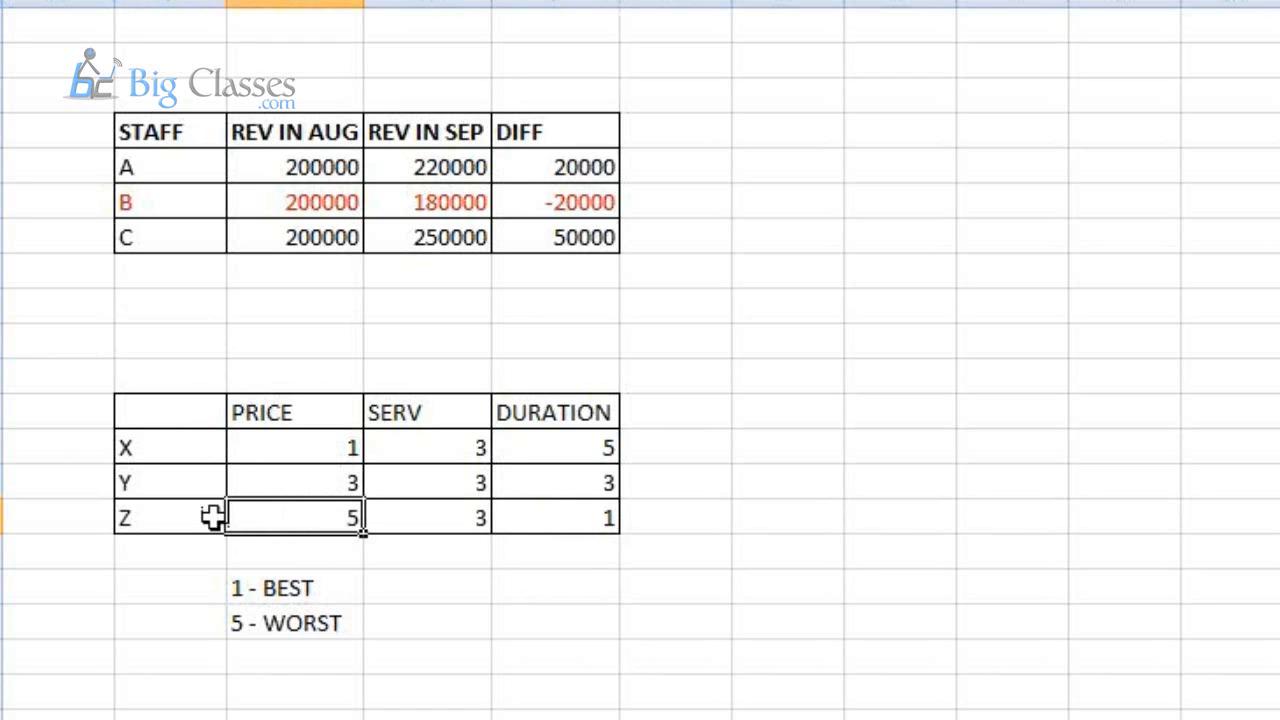
click(142, 525)
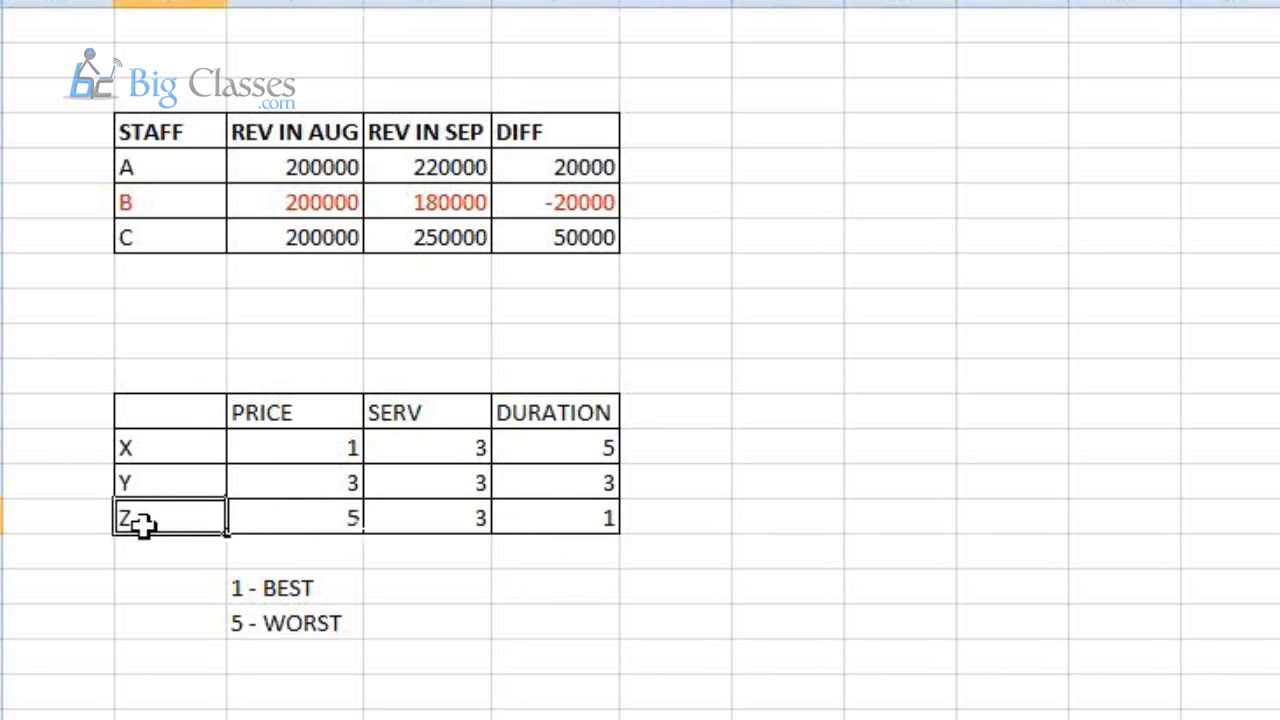
click(123, 316)
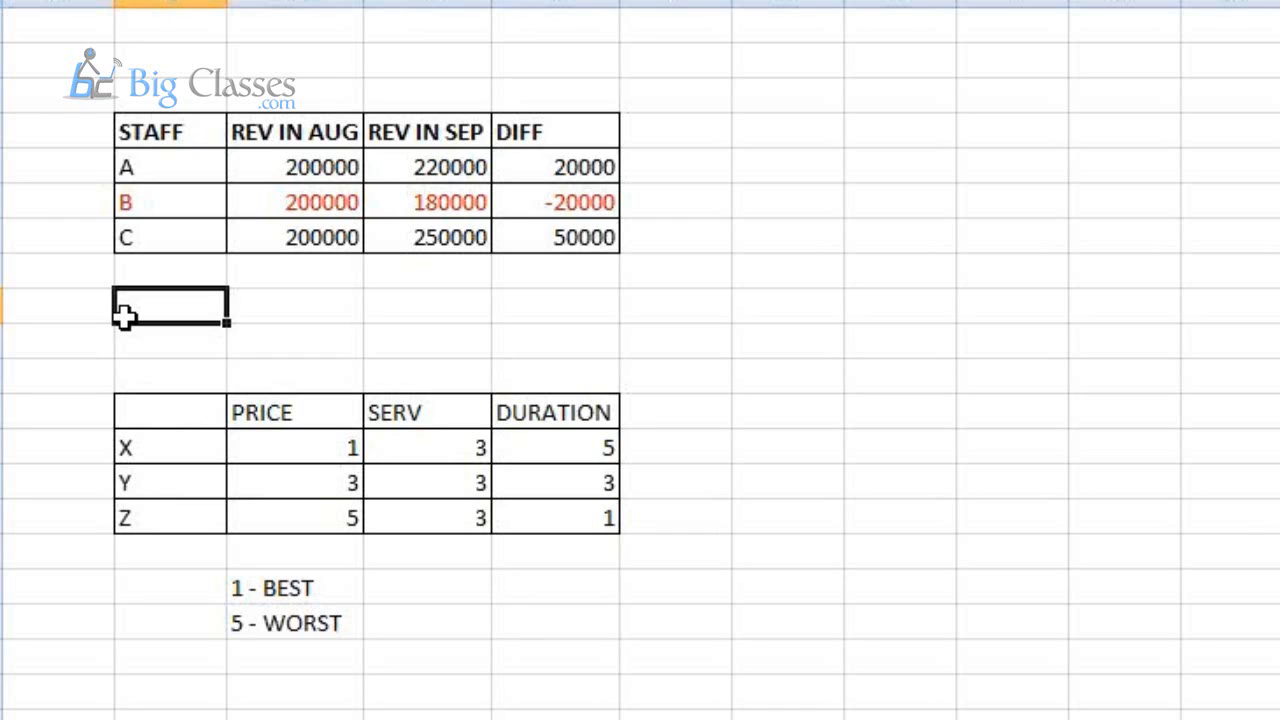
click(191, 440)
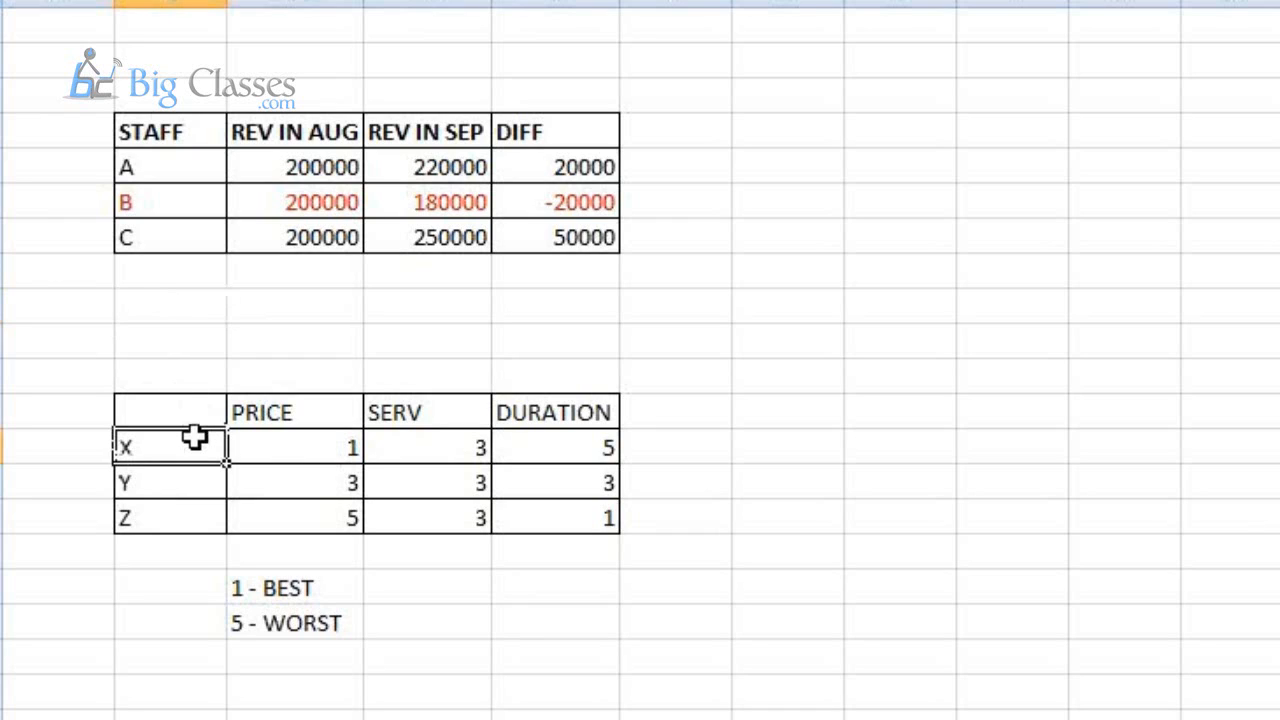
click(266, 448)
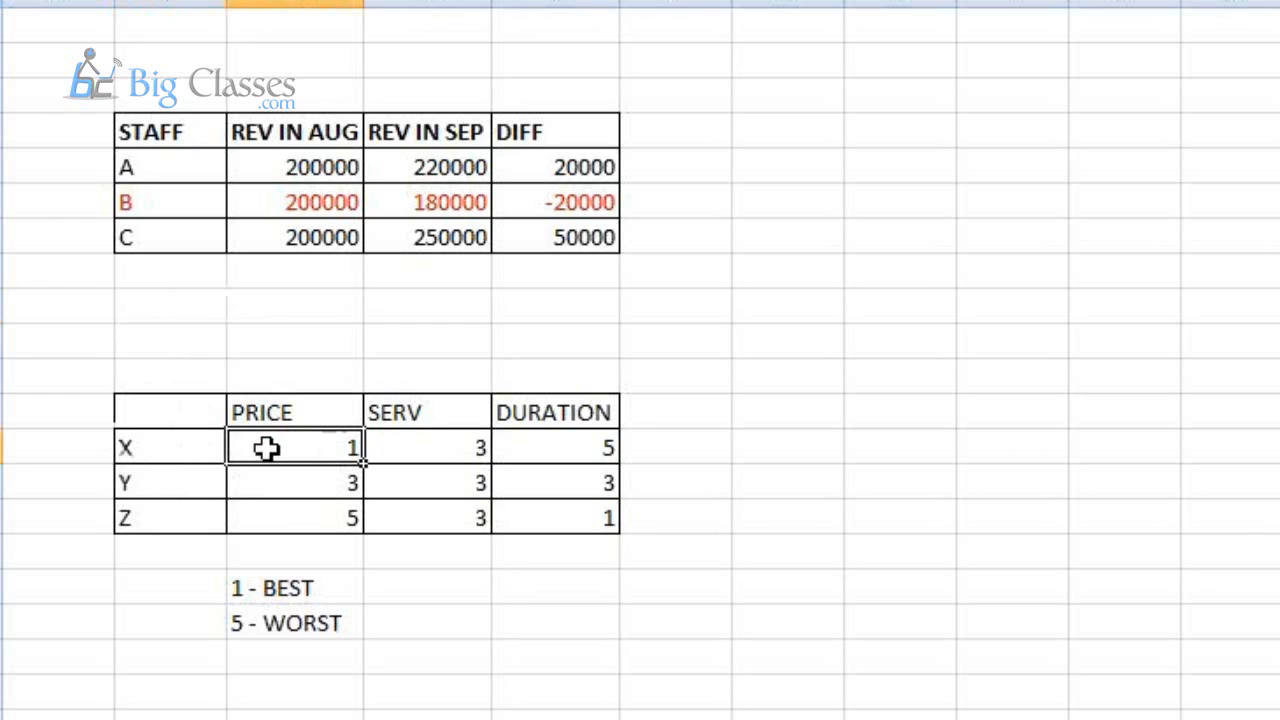
click(567, 448)
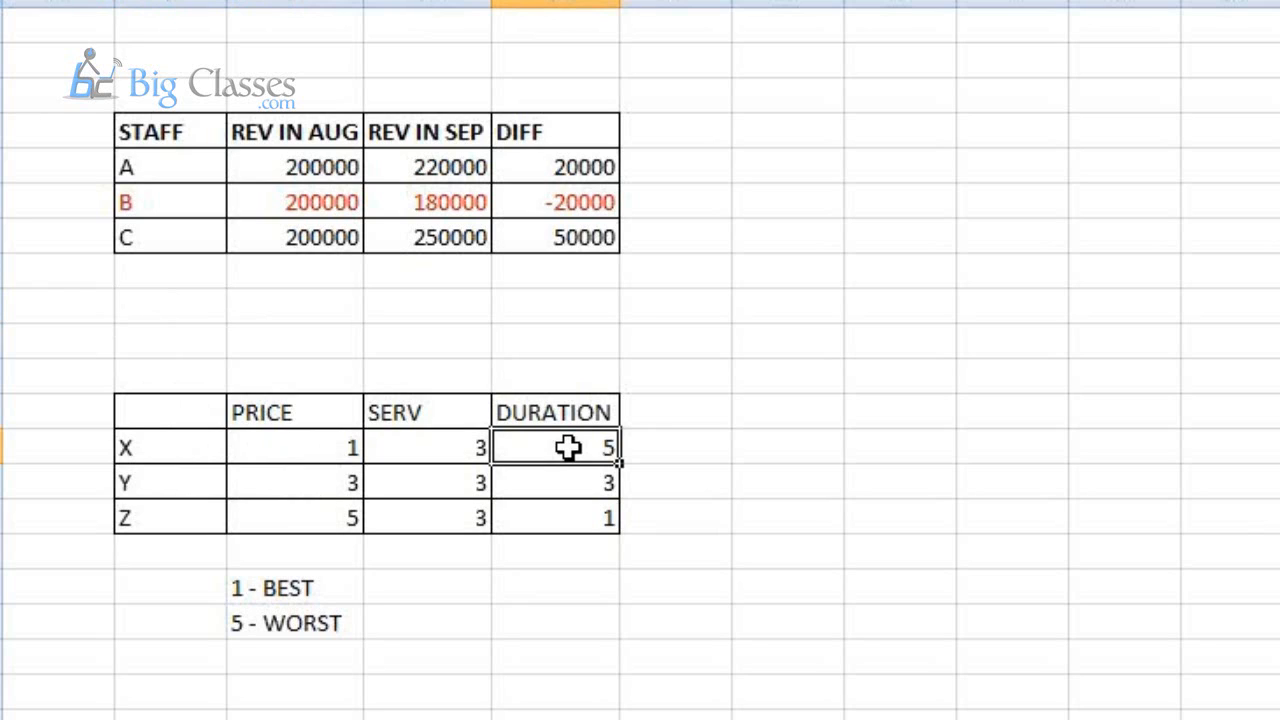
click(204, 453)
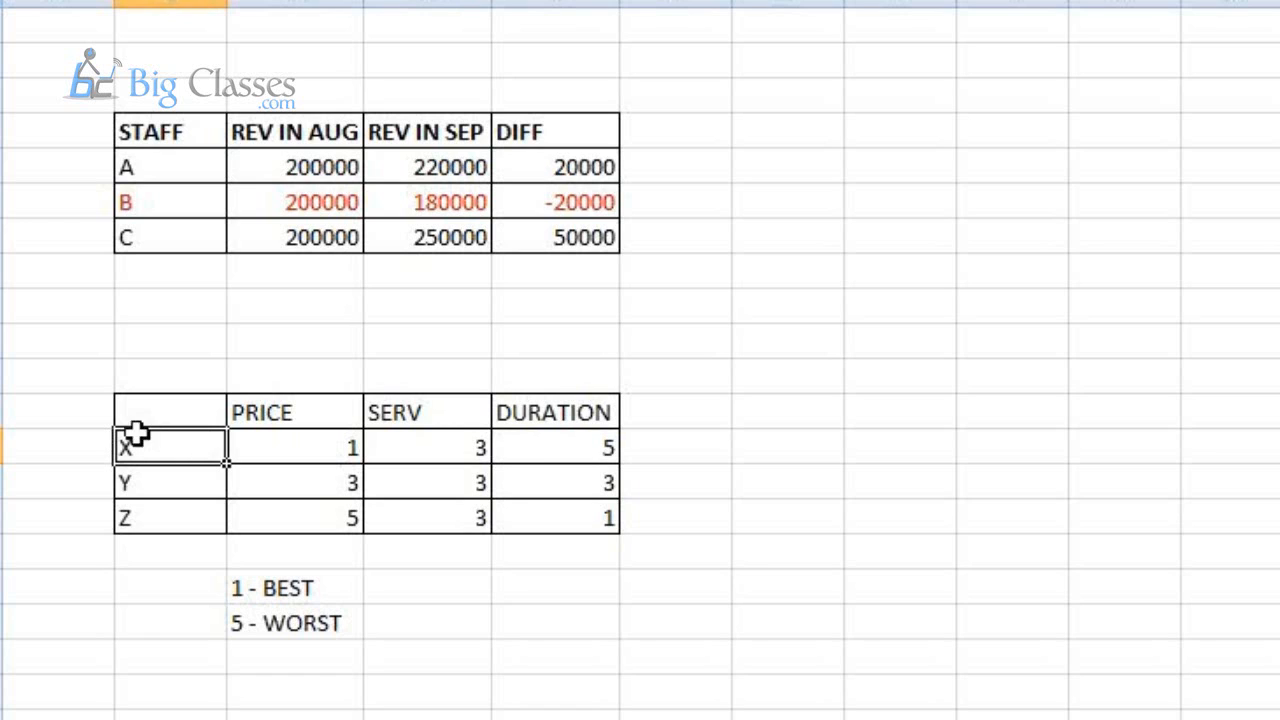
Highlight the rating table, check X's DURATION rating, and highlight the staff revenue and rating tables together
drag(94, 369, 637, 545)
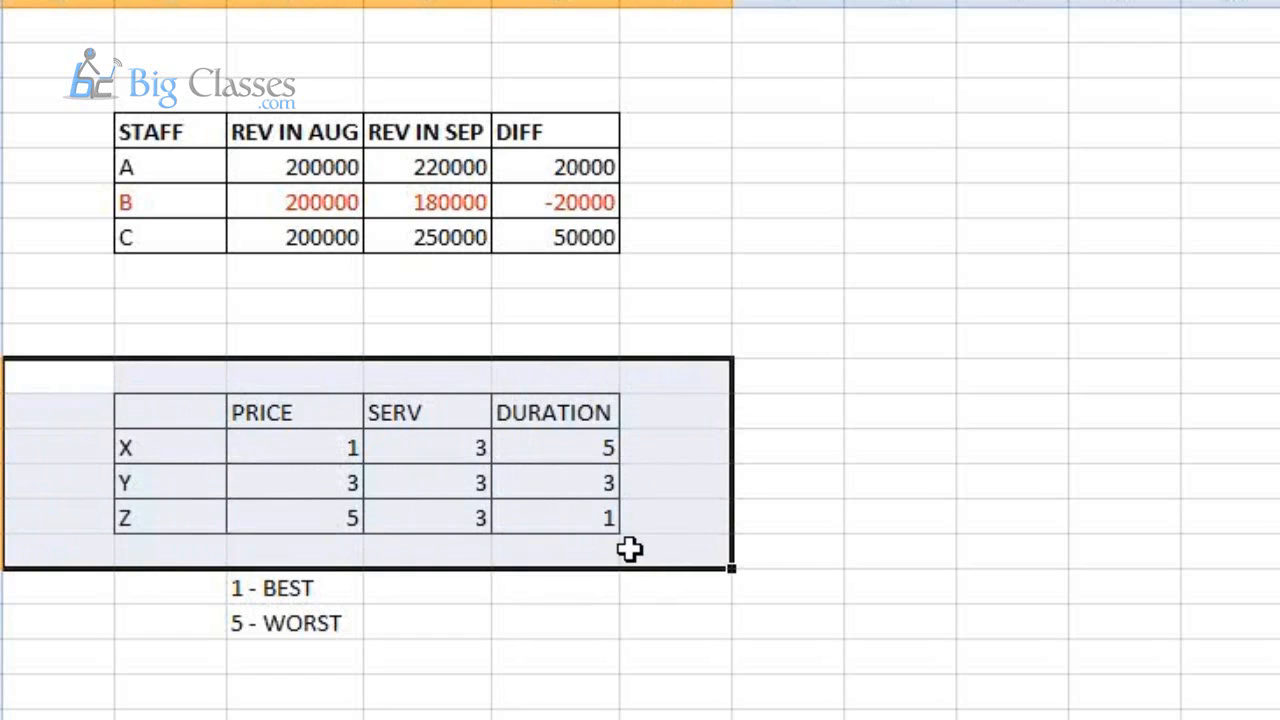
click(197, 449)
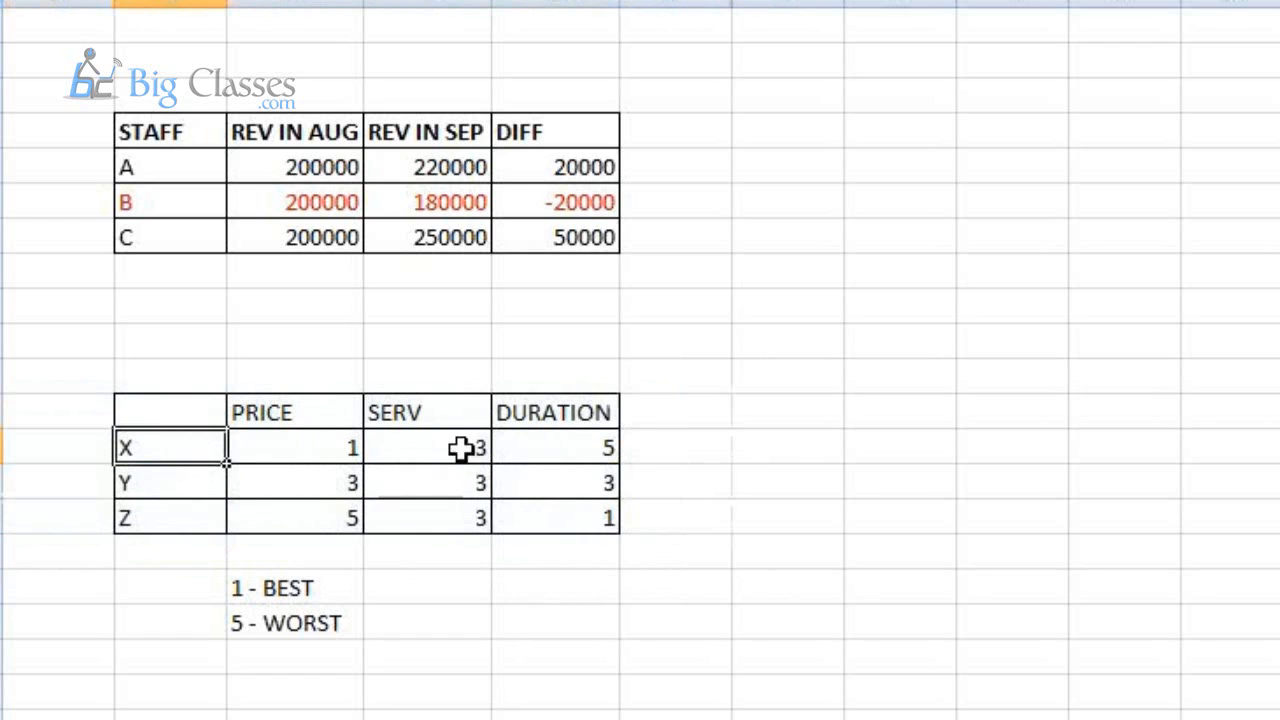
click(551, 447)
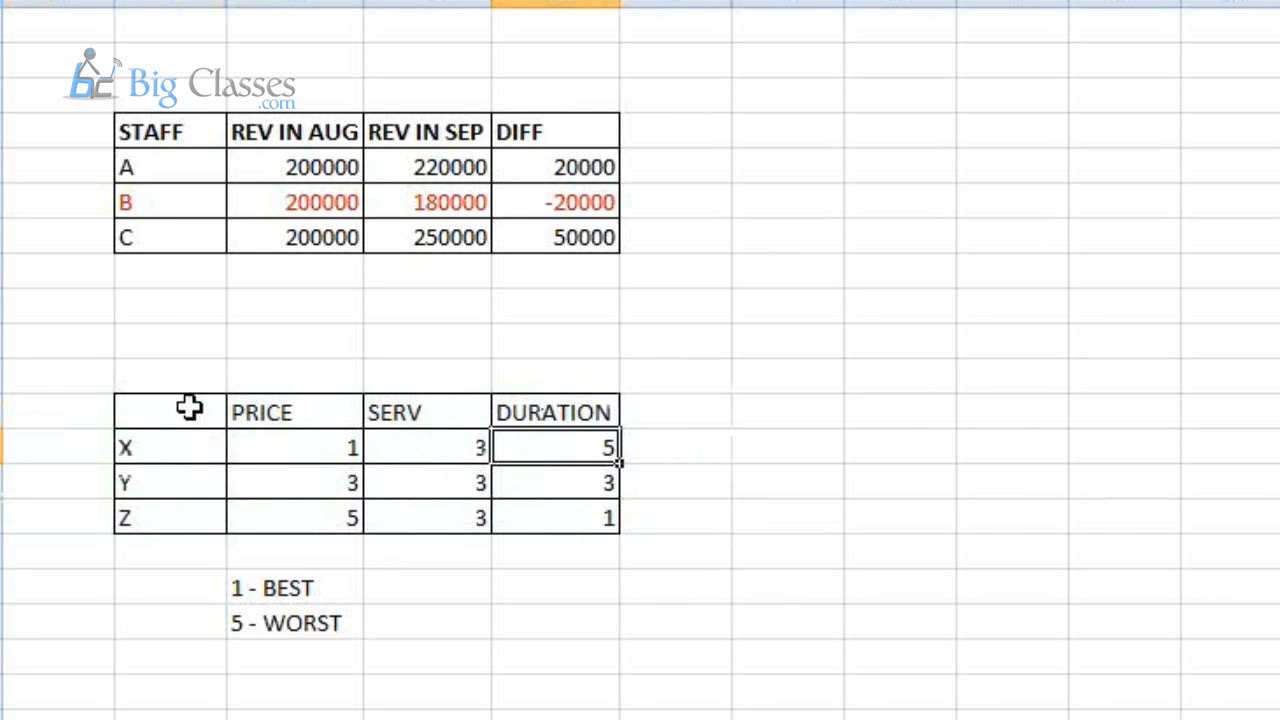
drag(49, 362, 657, 574)
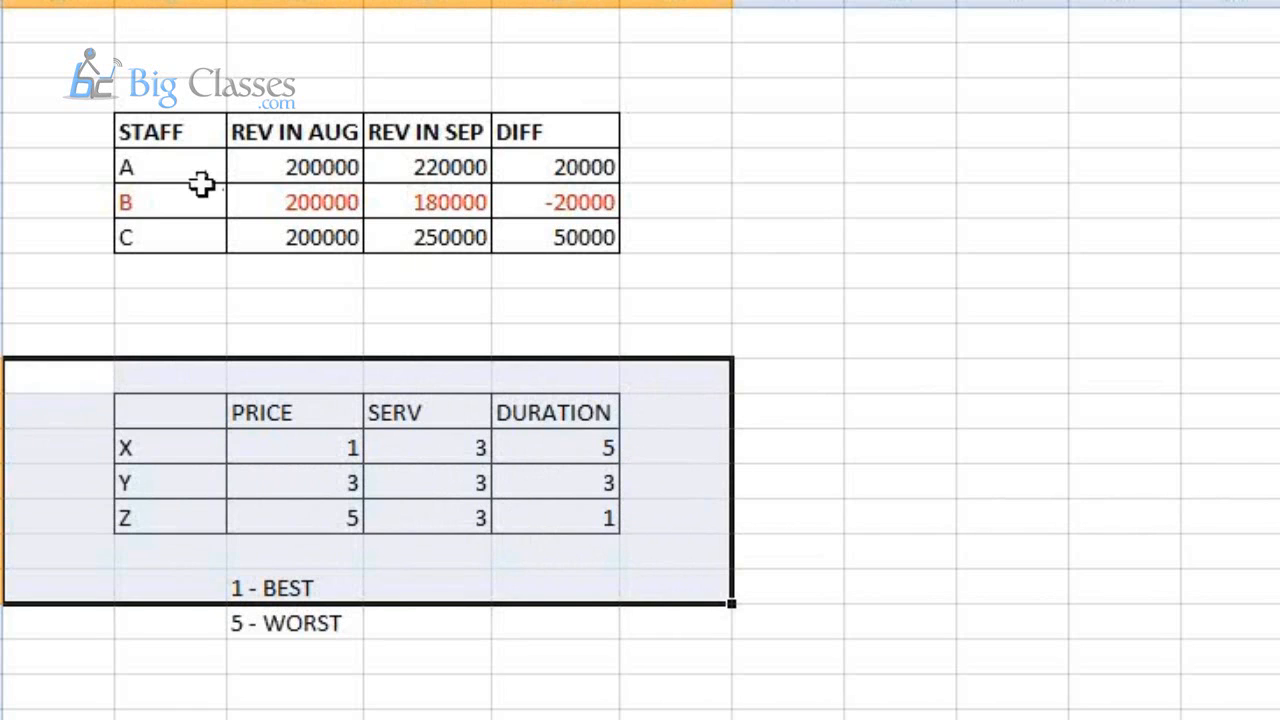
drag(44, 58, 741, 657)
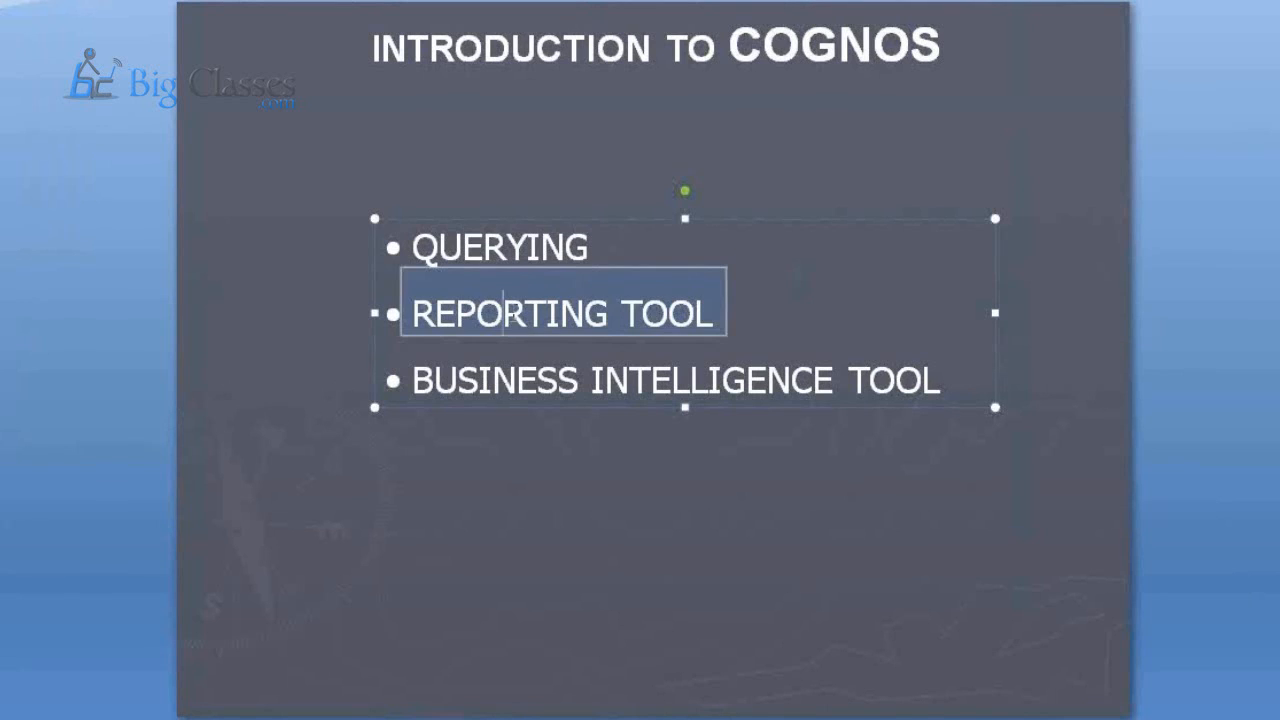
Switch to the Introduction to Cognos slide and highlight the REPORTING TOOL and BUSINESS INTELLIGENCE TOOL bullets
triple_click(513, 318)
drag(414, 382, 890, 376)
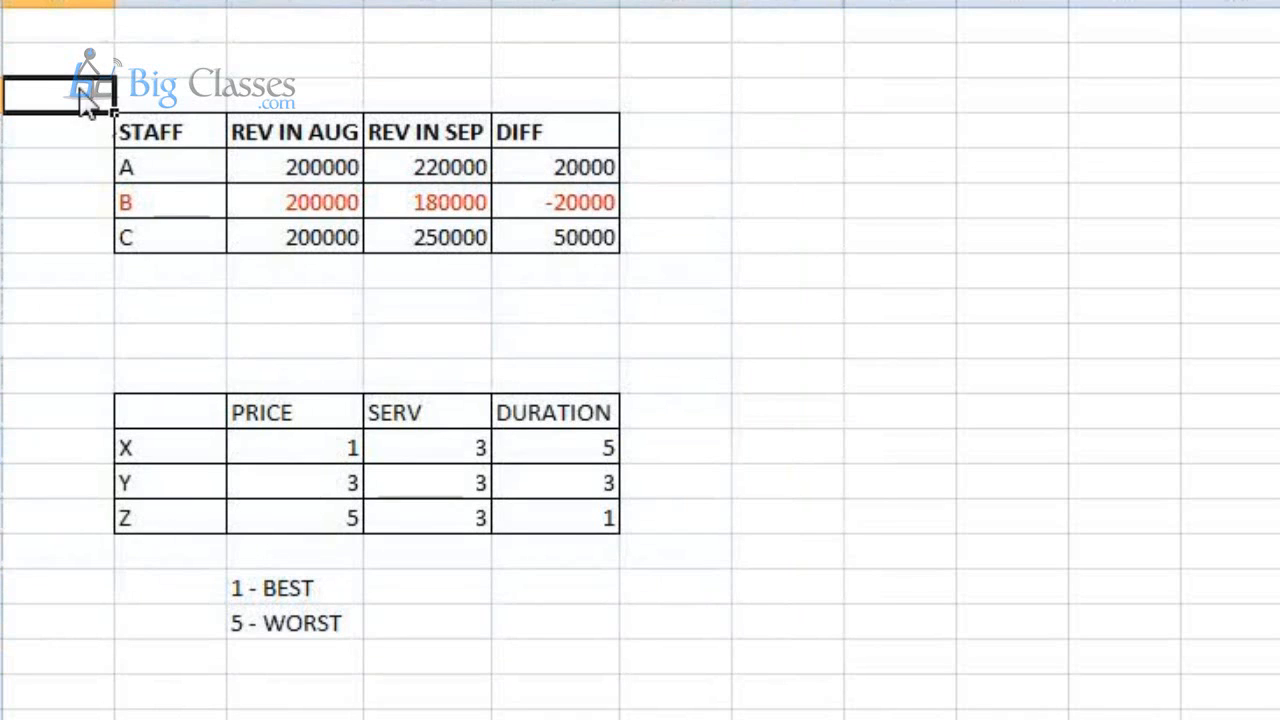
Return to the spreadsheet and highlight the staff revenue table, and separately the rating table with its key
drag(90, 108, 480, 257)
key(Escape)
drag(91, 63, 666, 292)
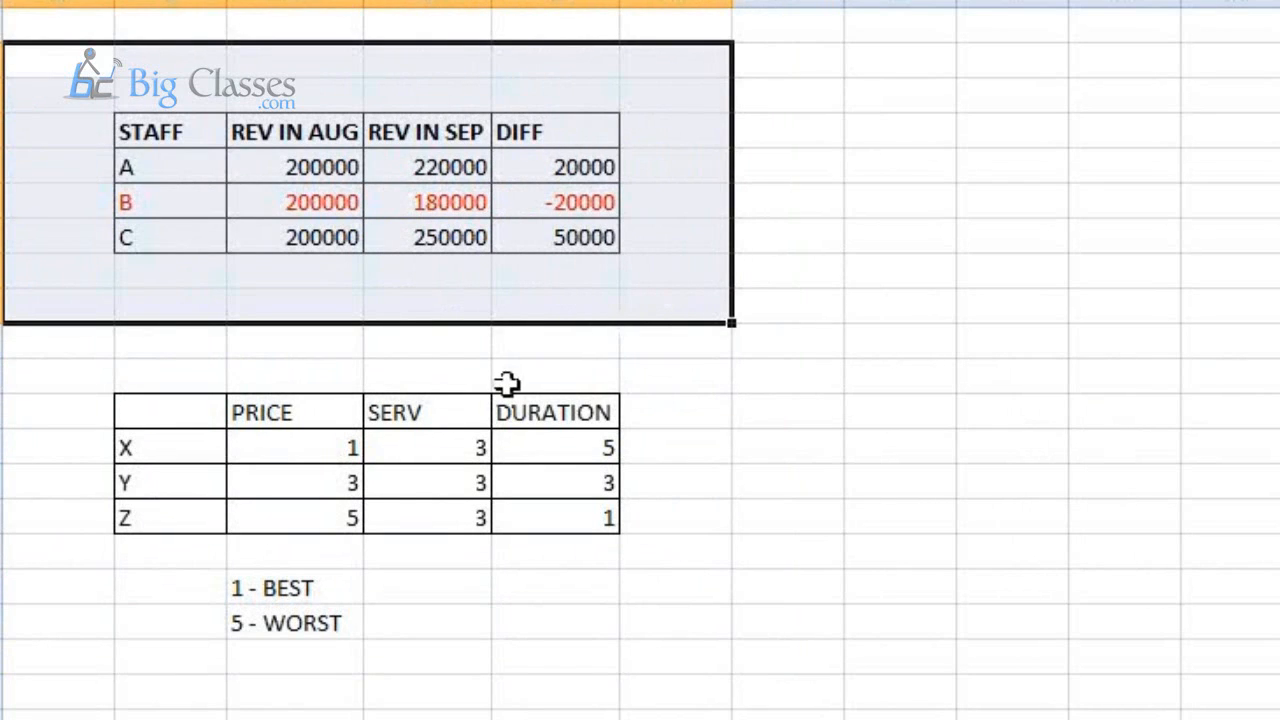
drag(62, 340, 672, 633)
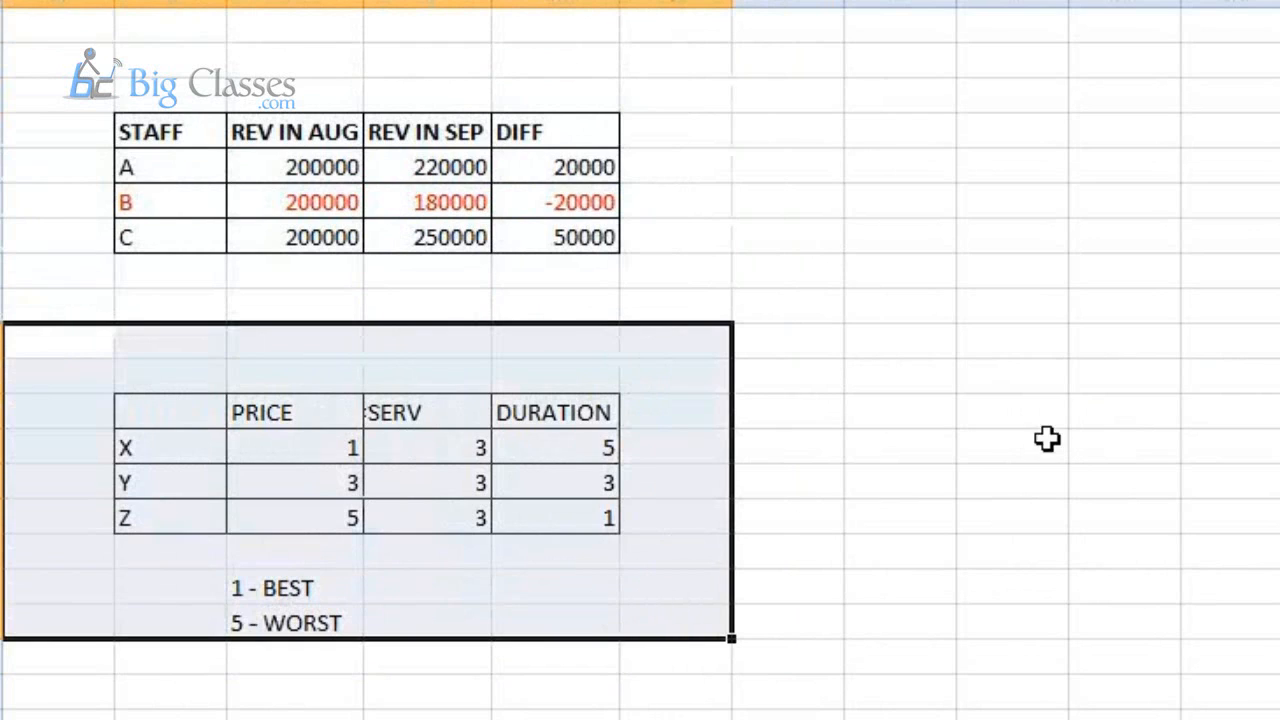
Enter EP 6 and EP 7 in two stacked cells well to the right of the rating key, starting on the 1 - BEST row
click(977, 574)
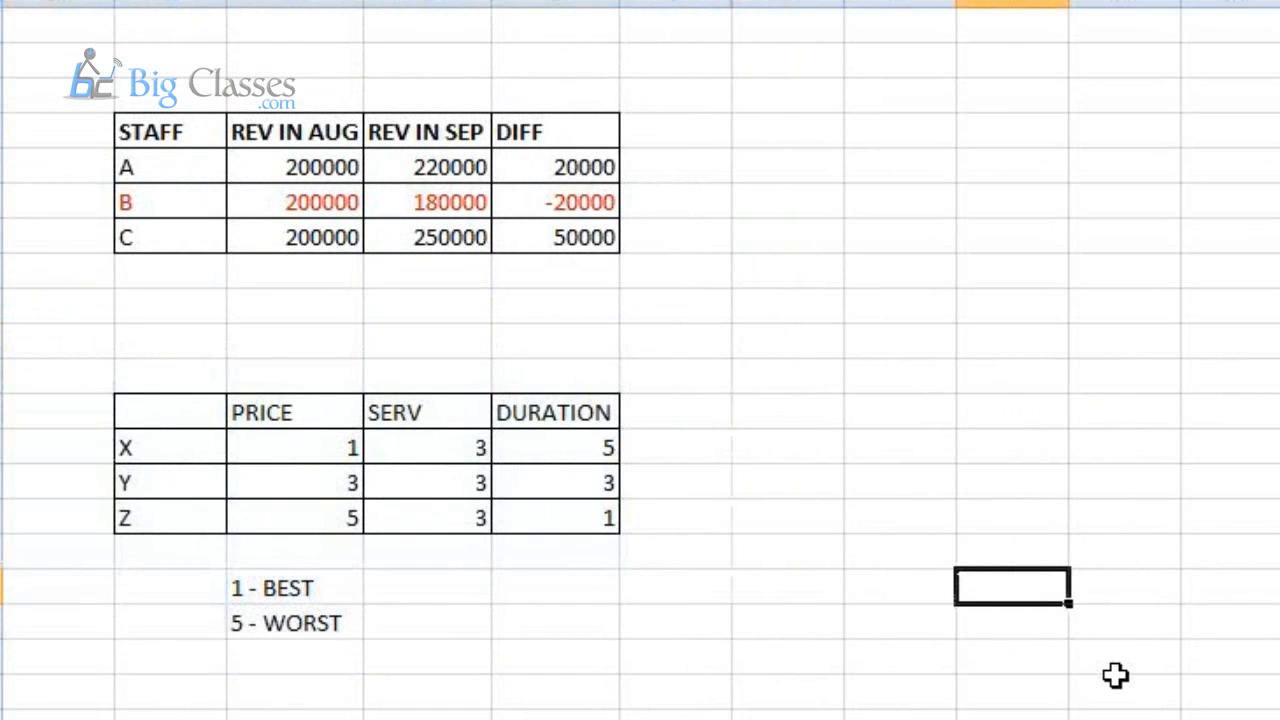
text(EP)
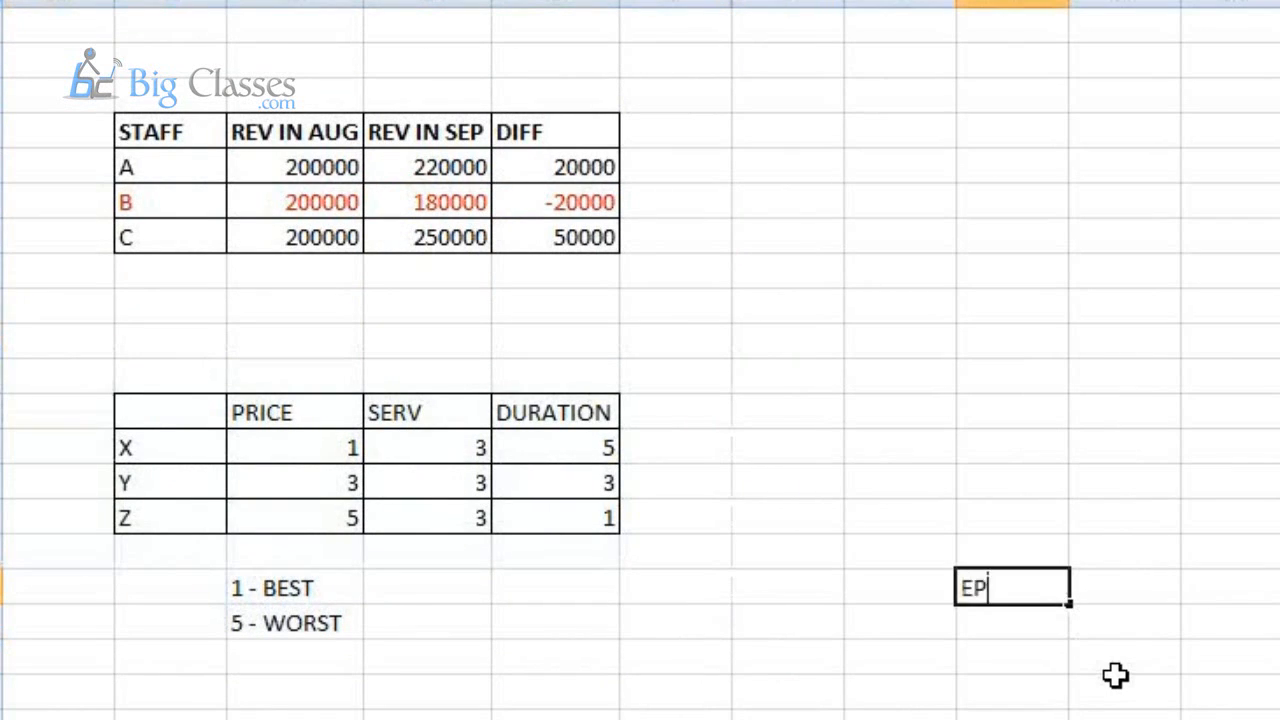
text( 7)
key(BackSpace)
text(6)
key(Return)
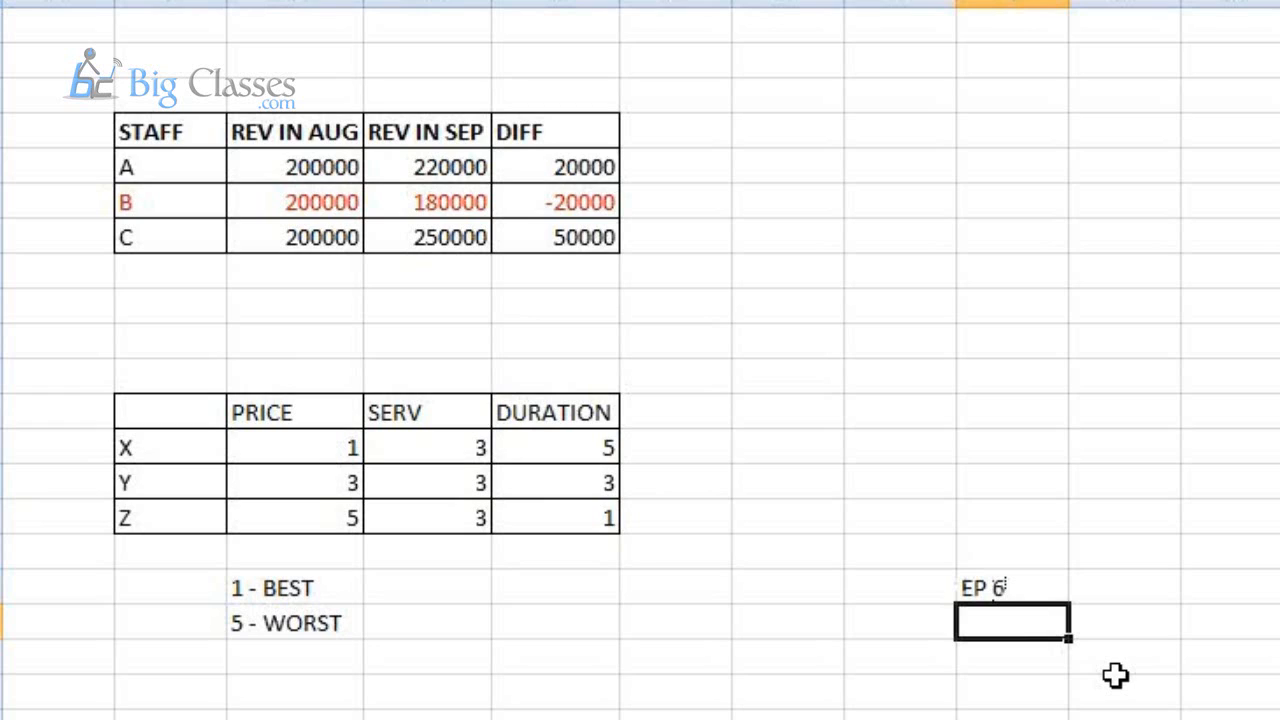
text(EP 7)
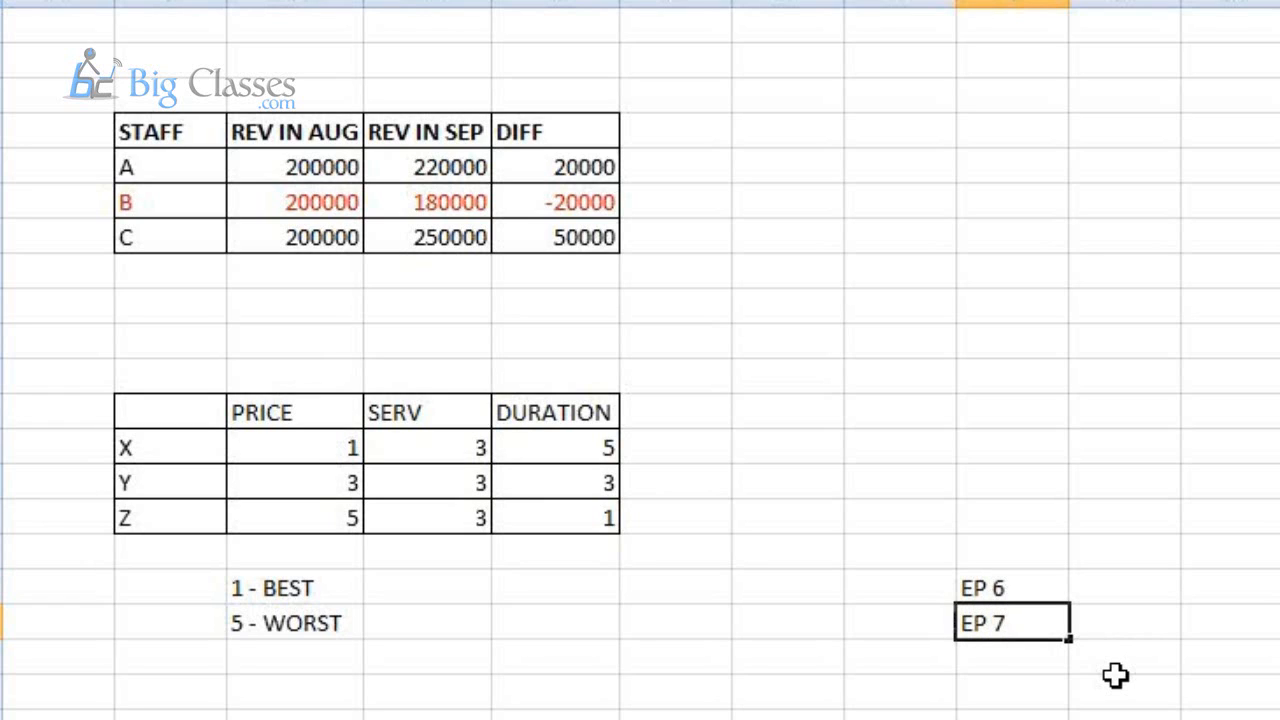
key(Return)
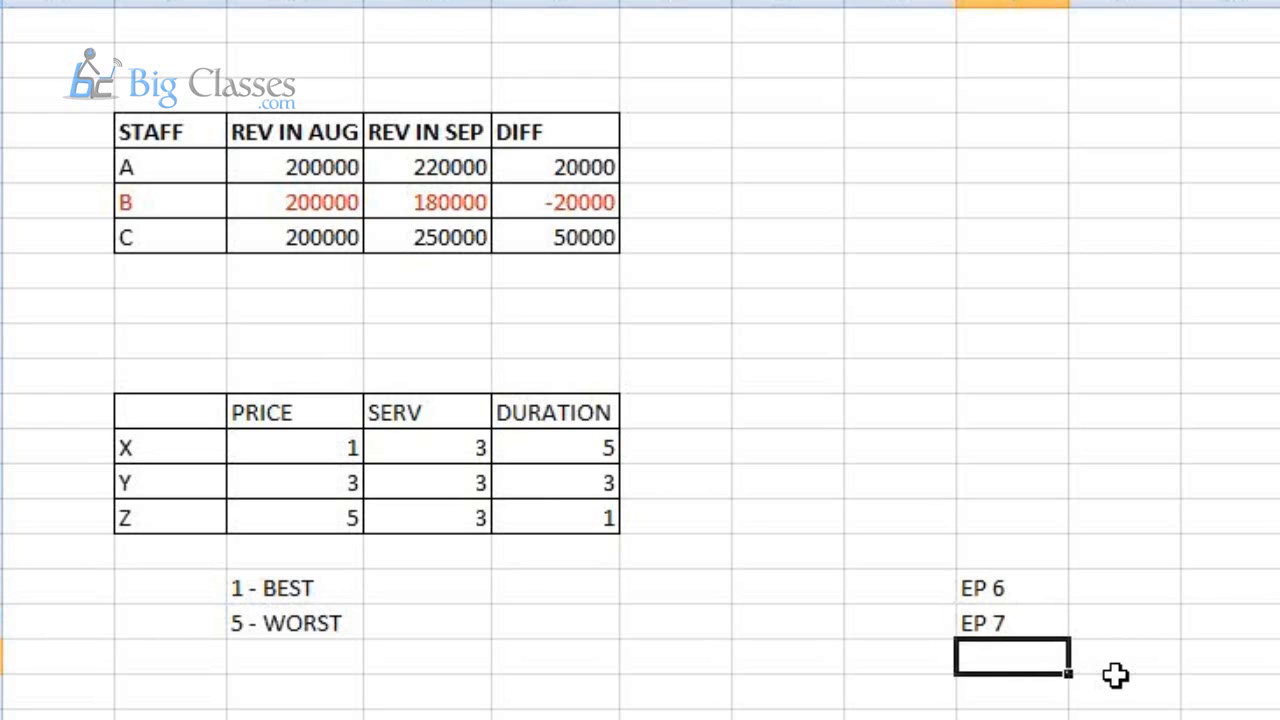
Leave a blank row below EP 7, enter the label CRN, and list versions 1.1, 1.2 and 1.3 in the adjacent column
key(Down)
text(CRN)
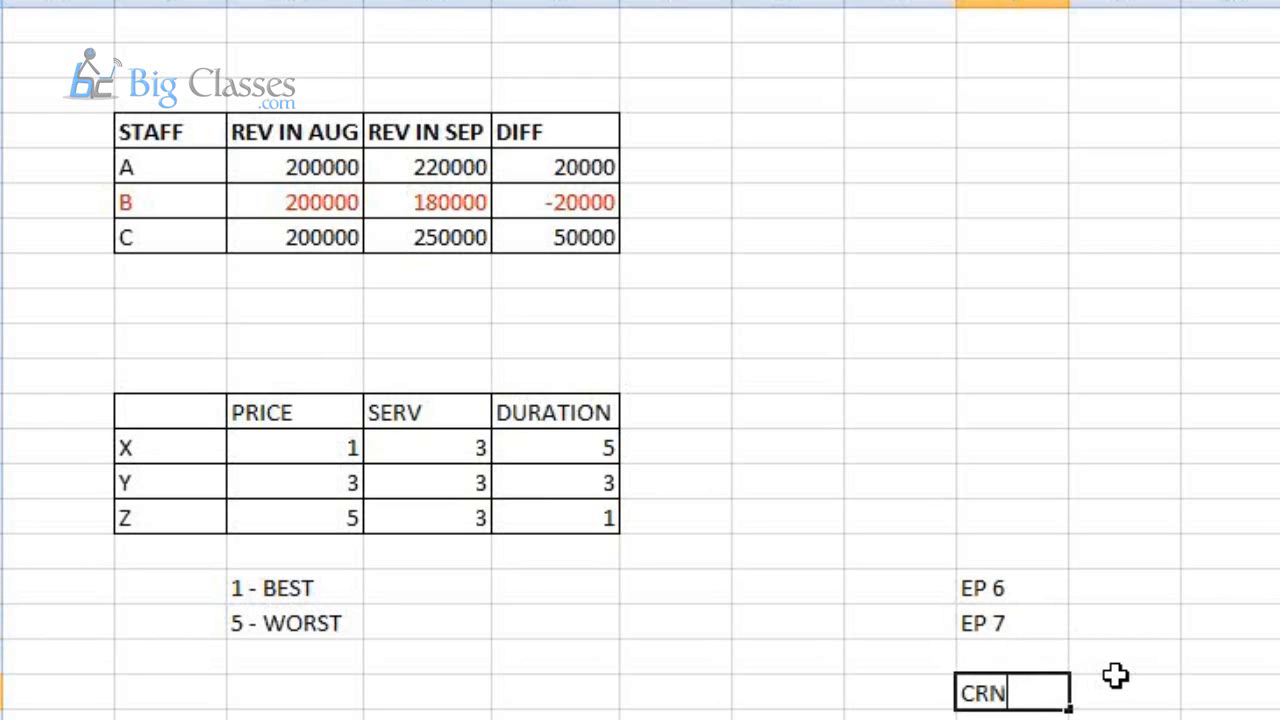
click(1118, 679)
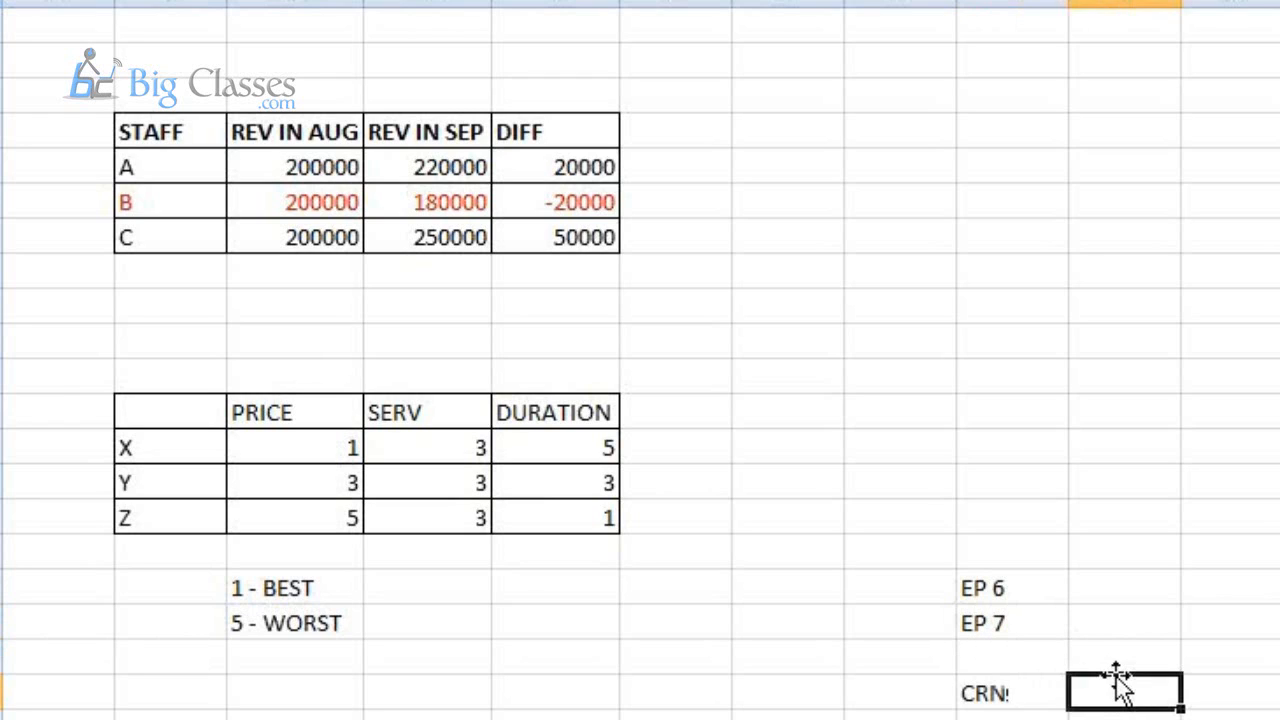
text(1.1)
key(Return)
text(1.)
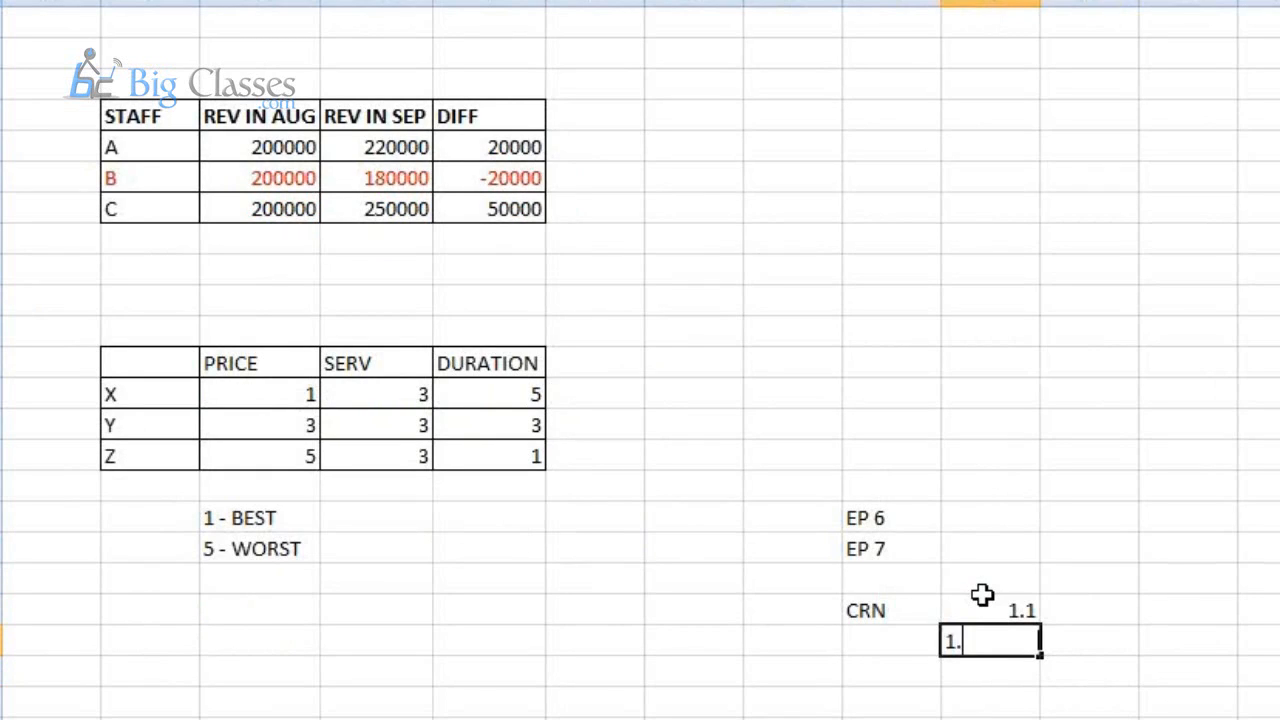
text(2)
key(Return)
text(1.63)
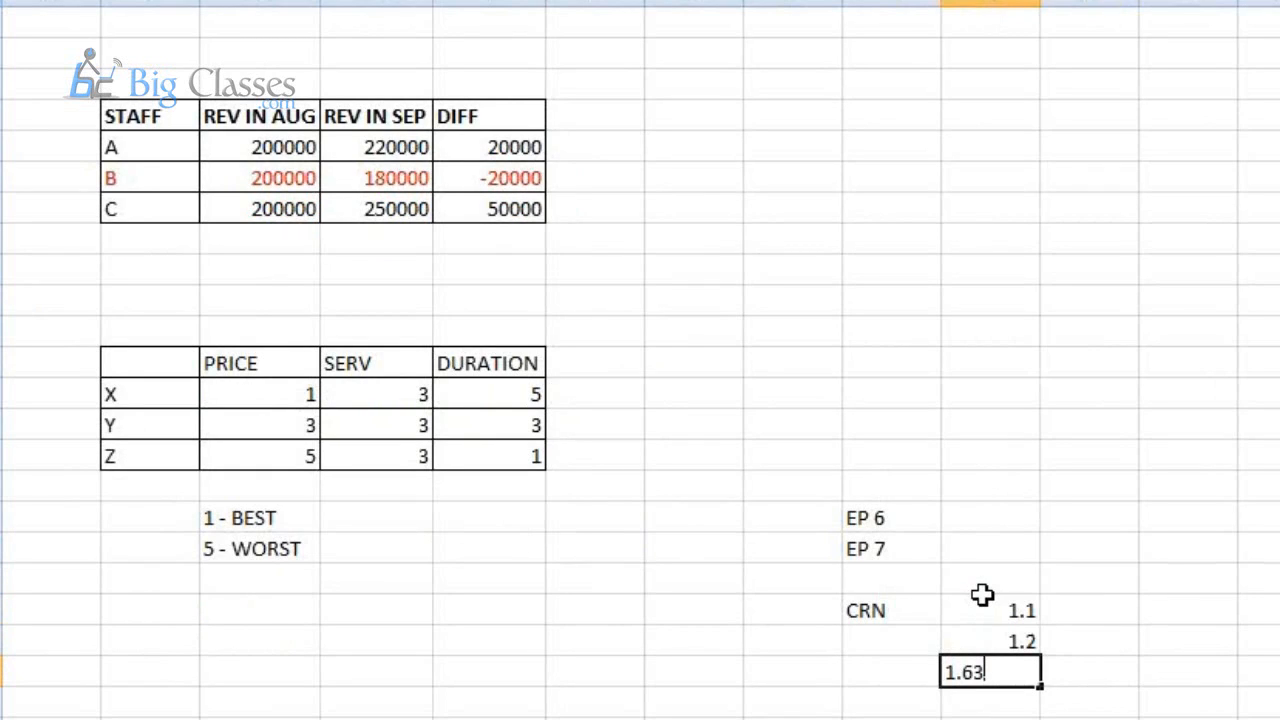
key(BackSpace)
key(BackSpace)
text(3)
key(Return)
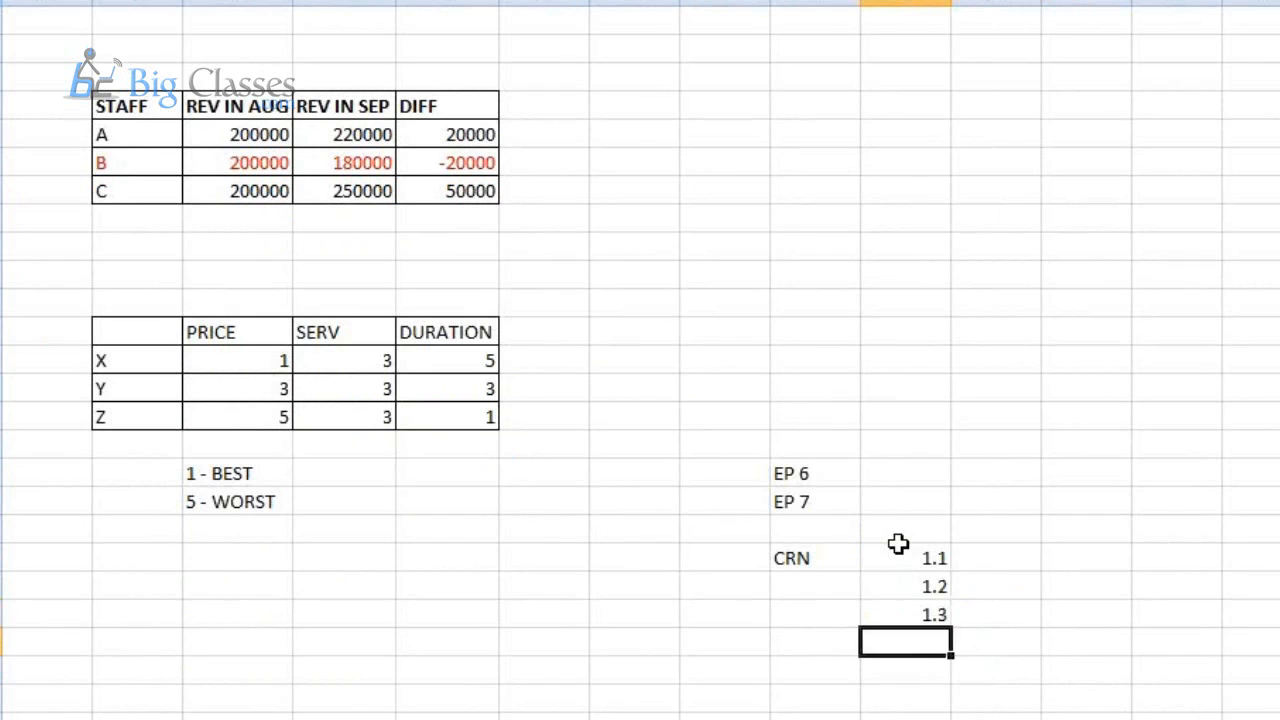
Add the label C 8 below CRN and list versions 8.1, 8.2, 8.3 and 8.4 beside it
key(Left)
text(C 8)
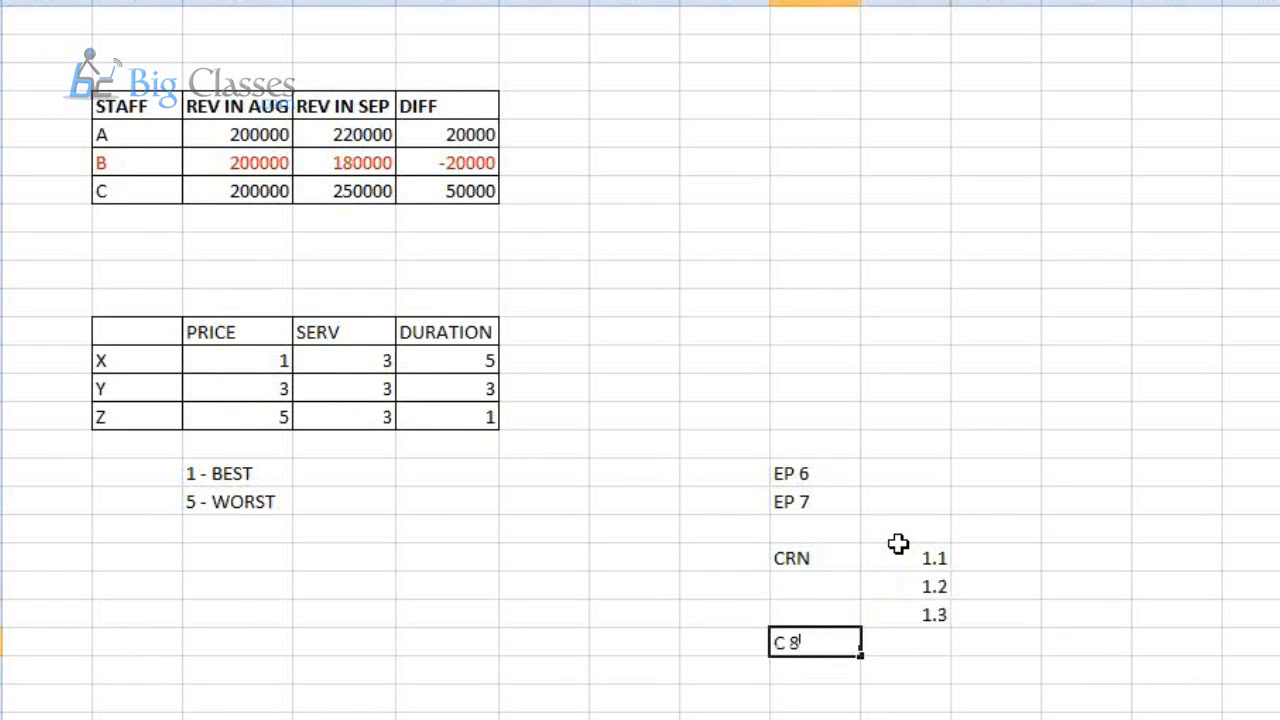
key(Right)
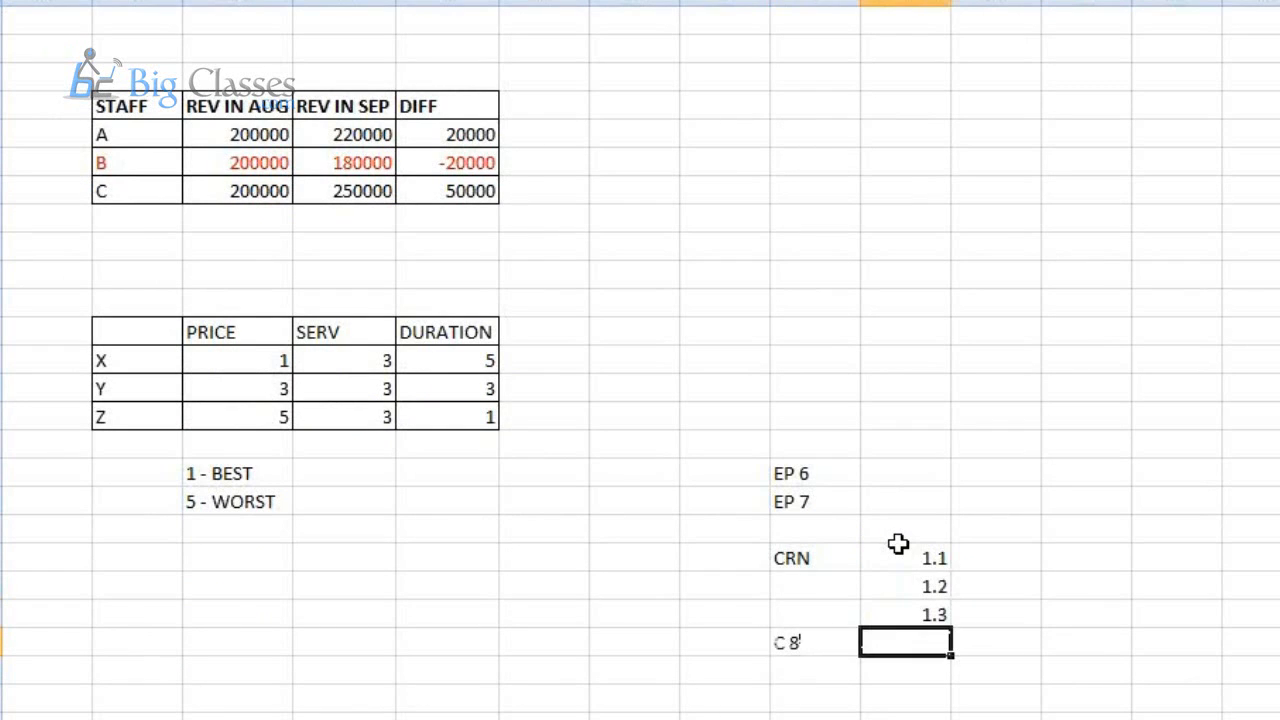
text(8.1)
key(Return)
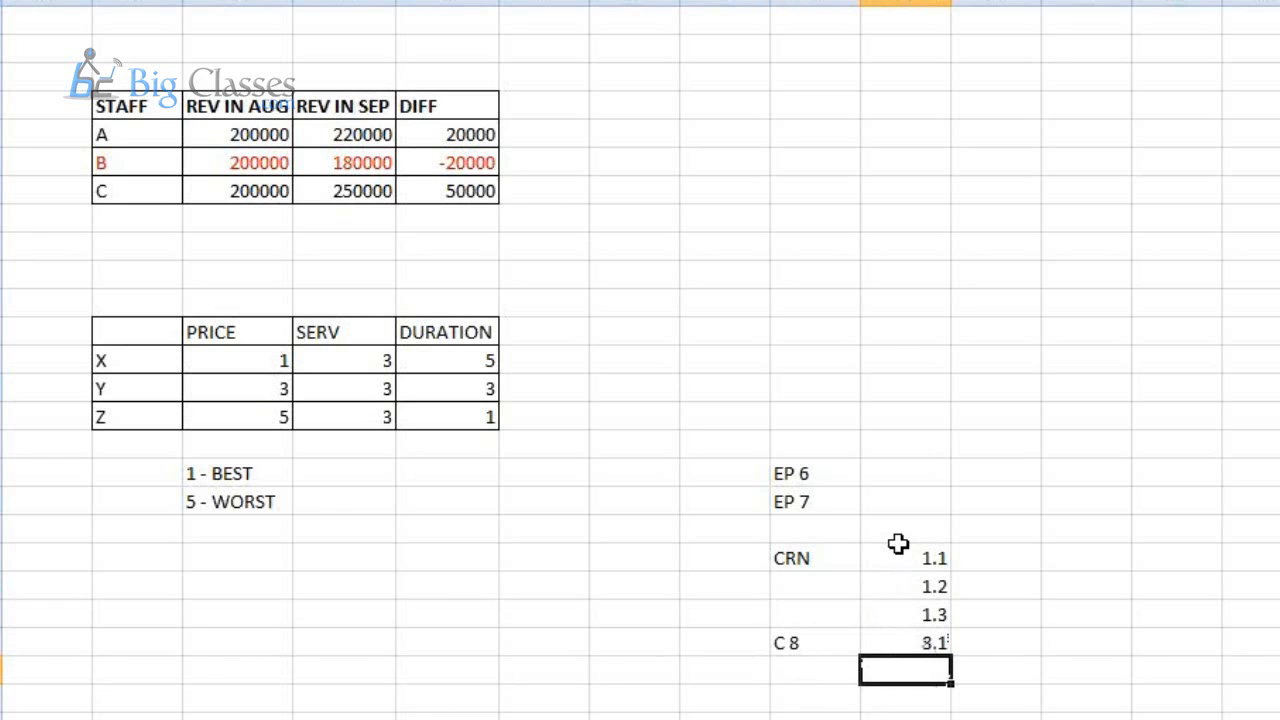
text(8.)
text(2)
key(Return)
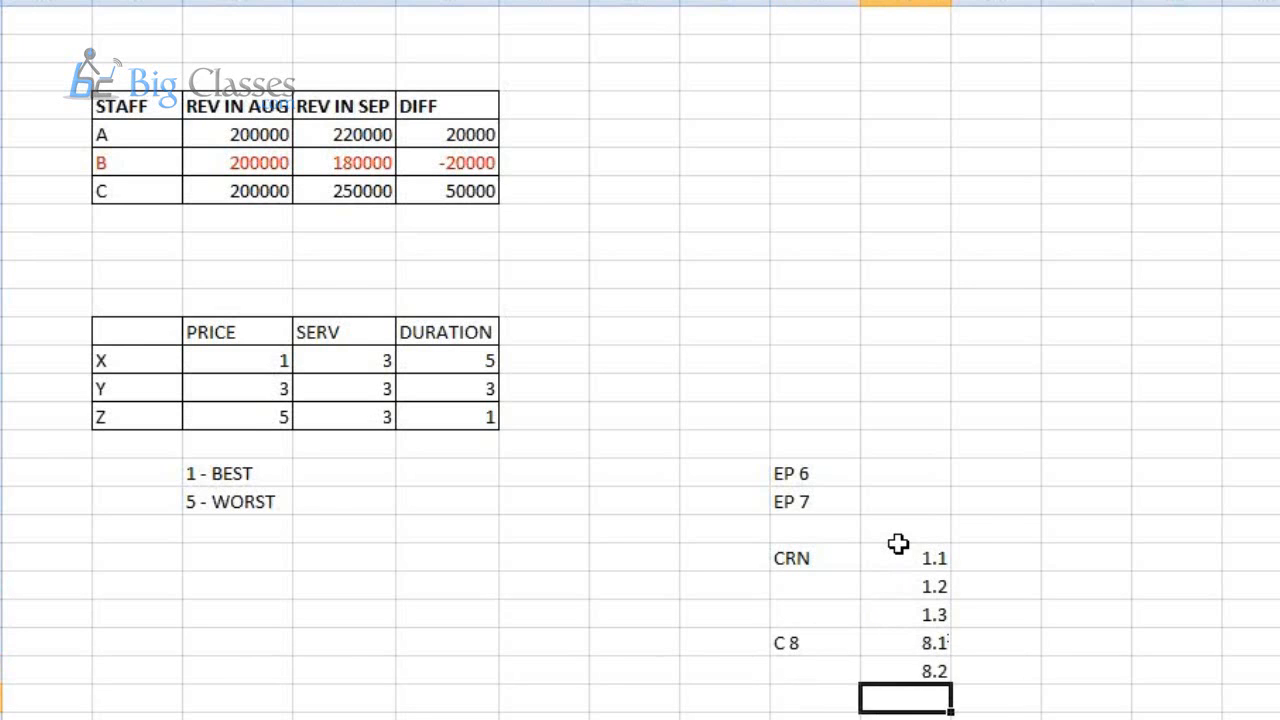
text(8.3)
key(Return)
text(8.)
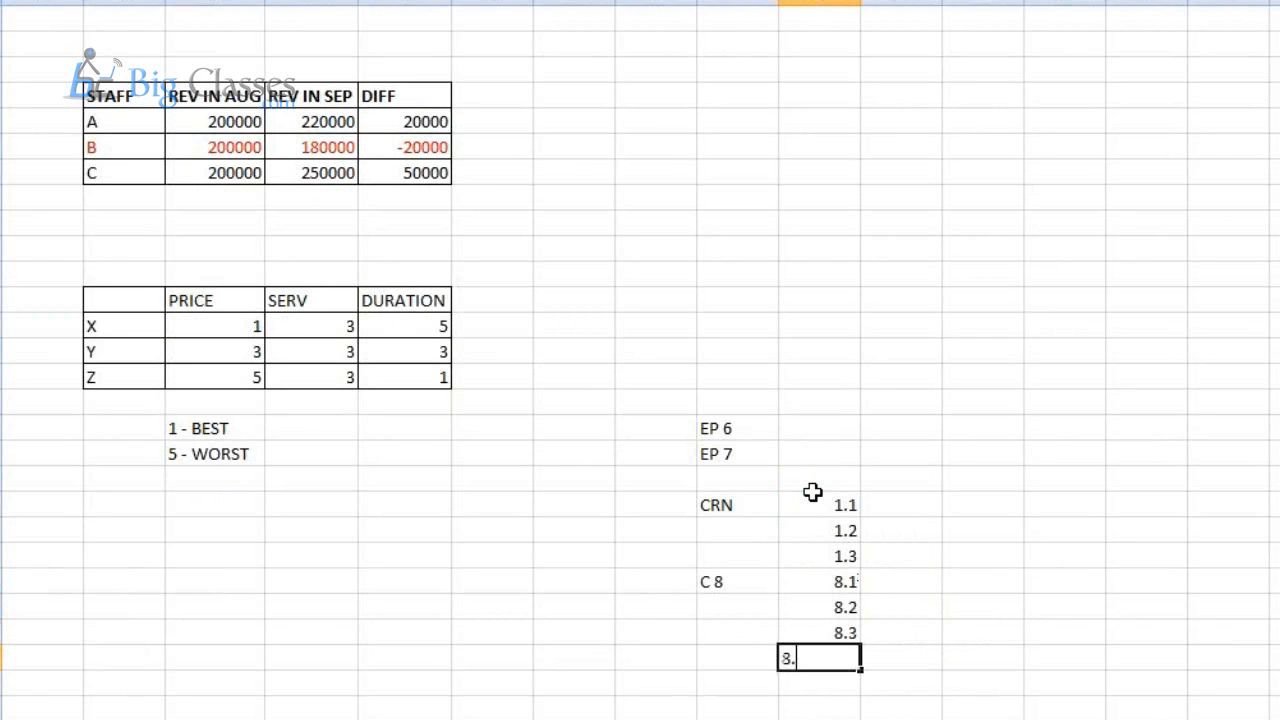
text(4)
key(Return)
Add the label C 10 below C 8 and list versions 10.1, 10.2, 10.2.1 and 10.2.2 beside it
key(Left)
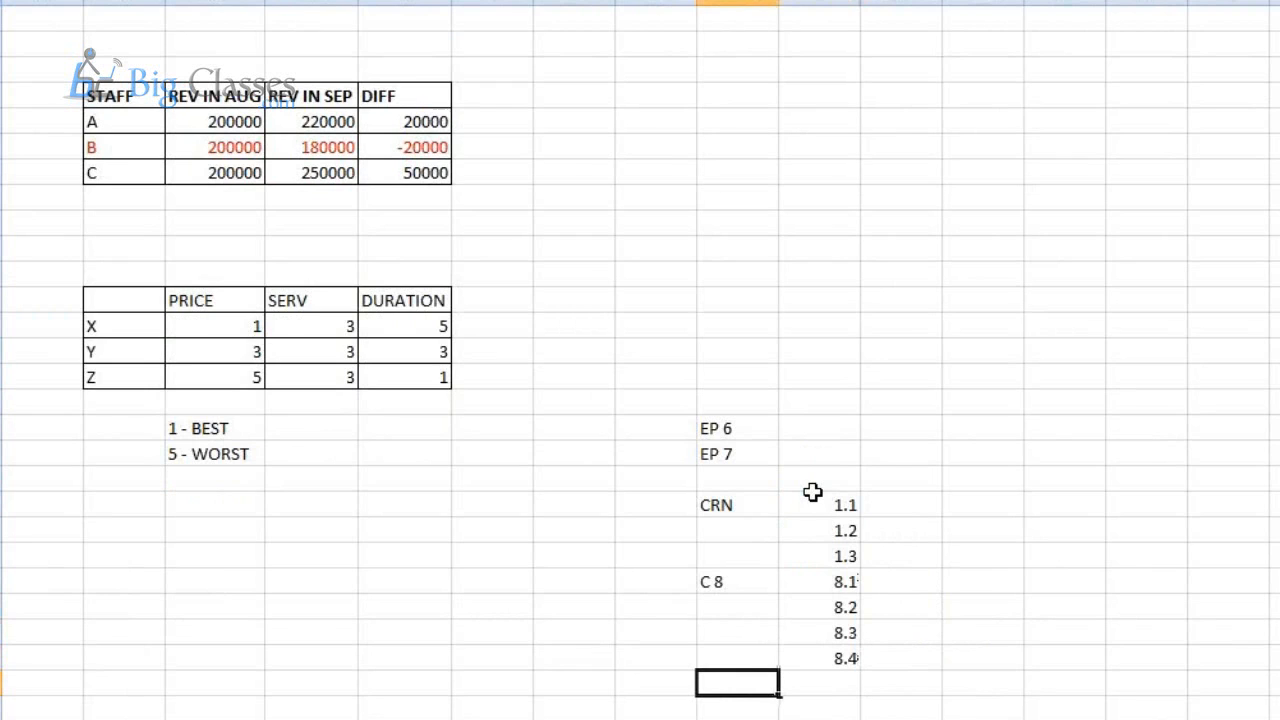
text(C 10)
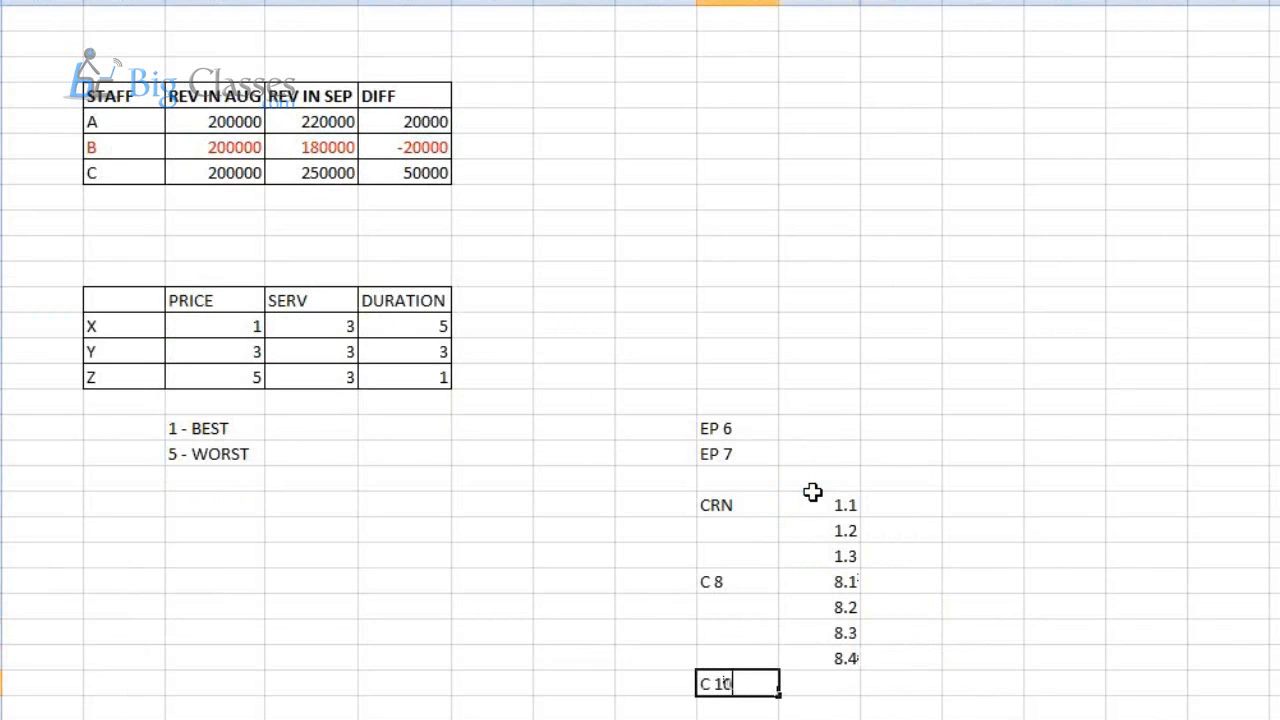
key(Right)
text(10.1)
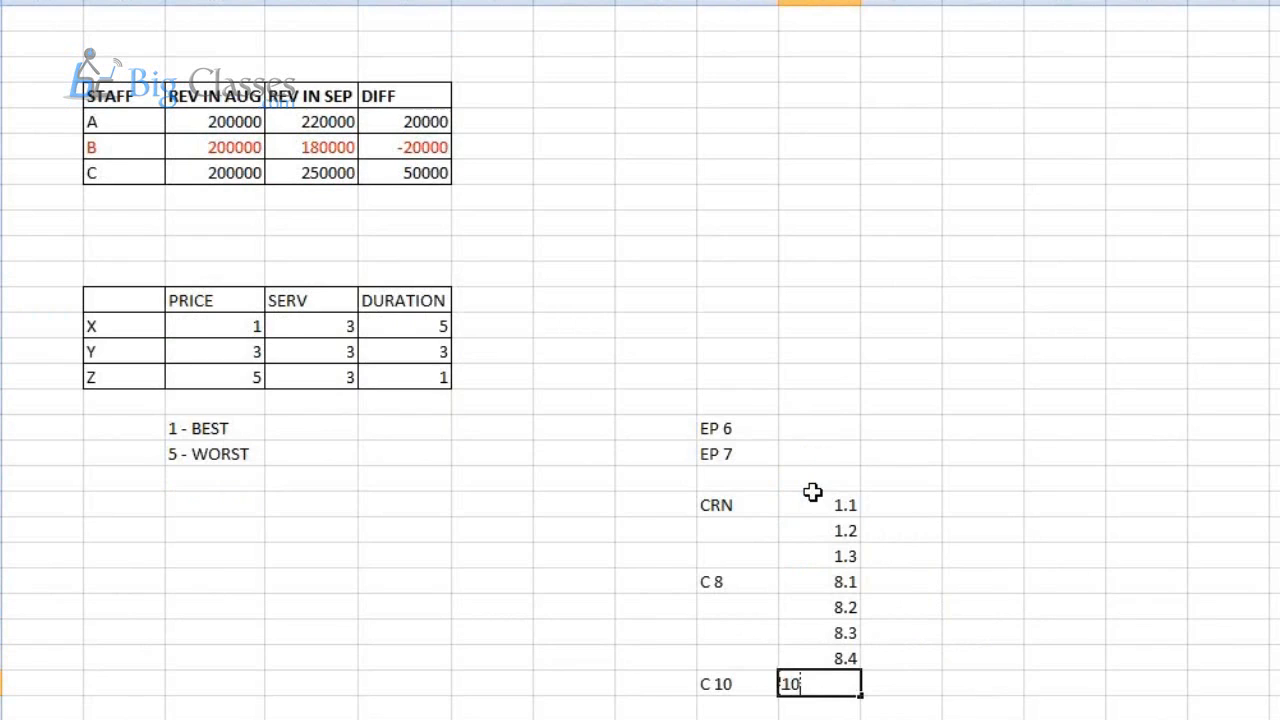
key(Return)
text(10.2)
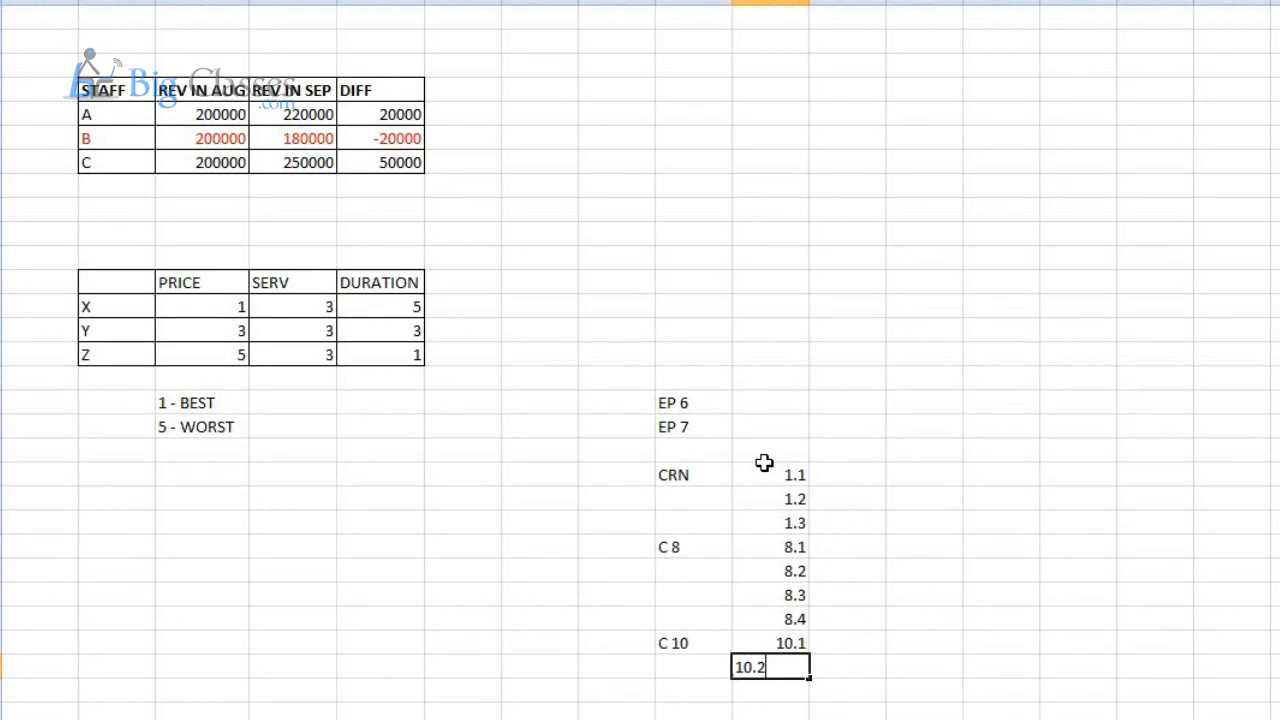
key(Return)
text(10.2)
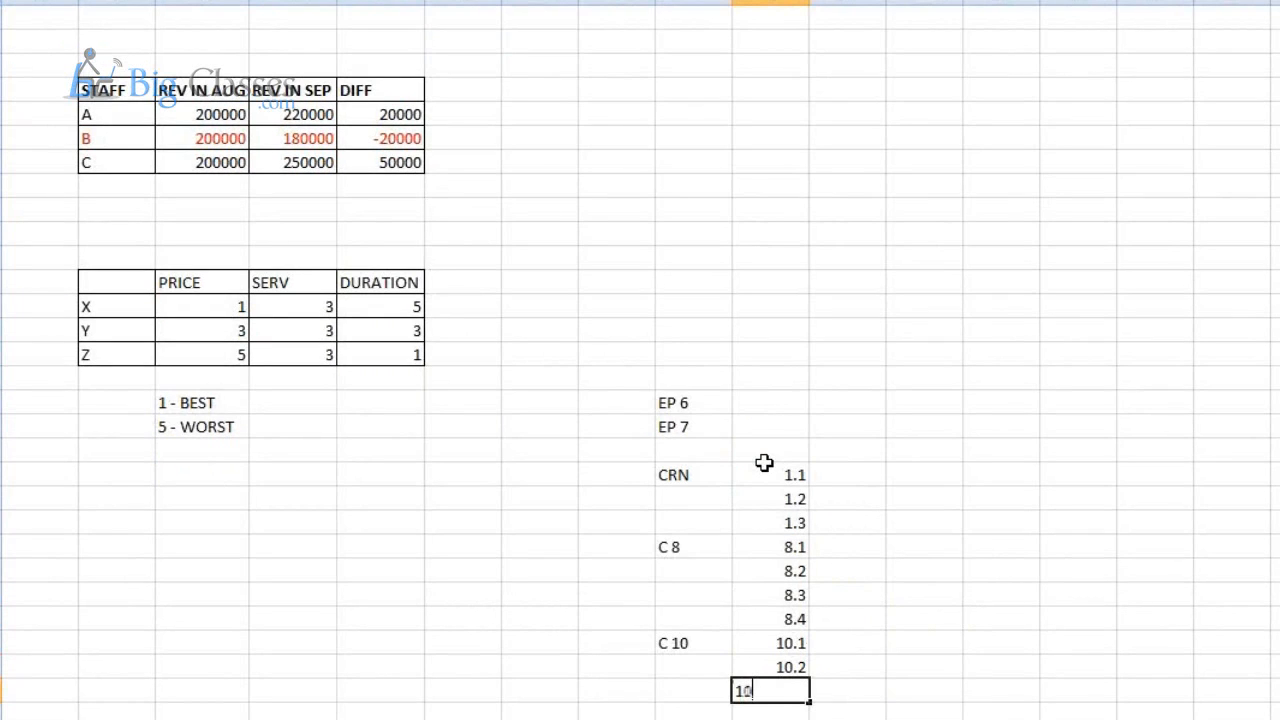
text(.1)
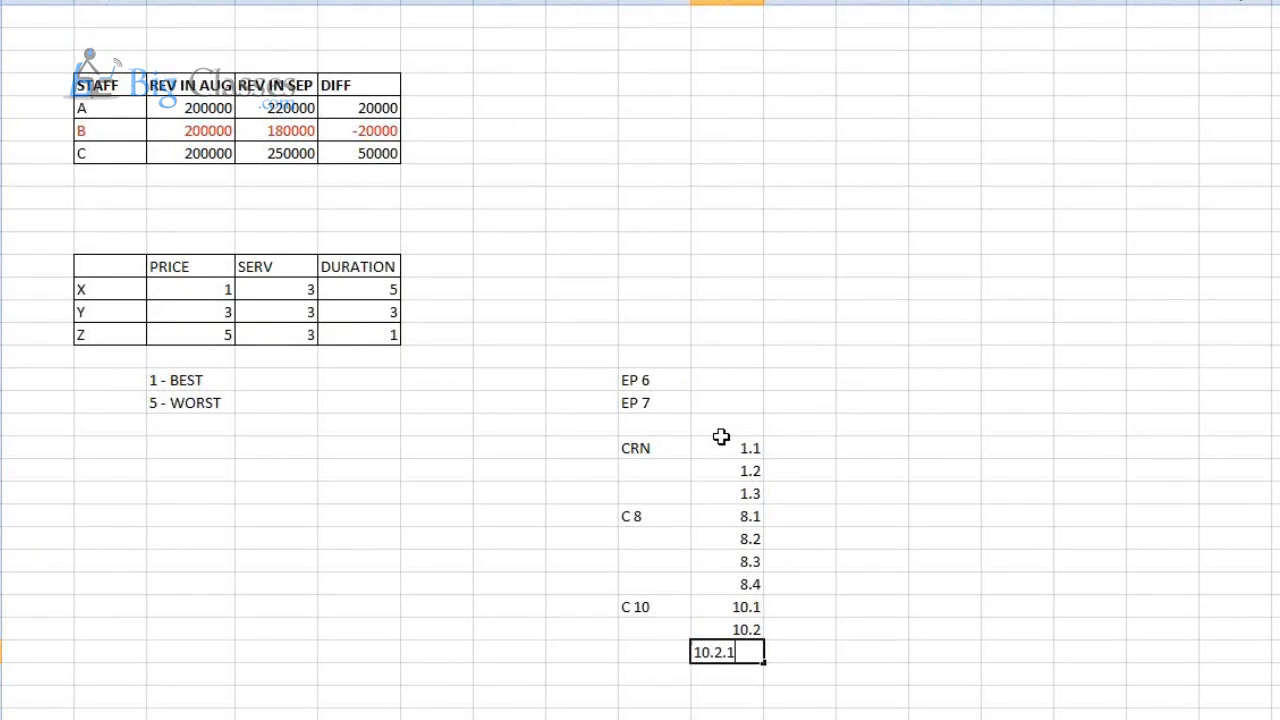
key(Return)
text(10)
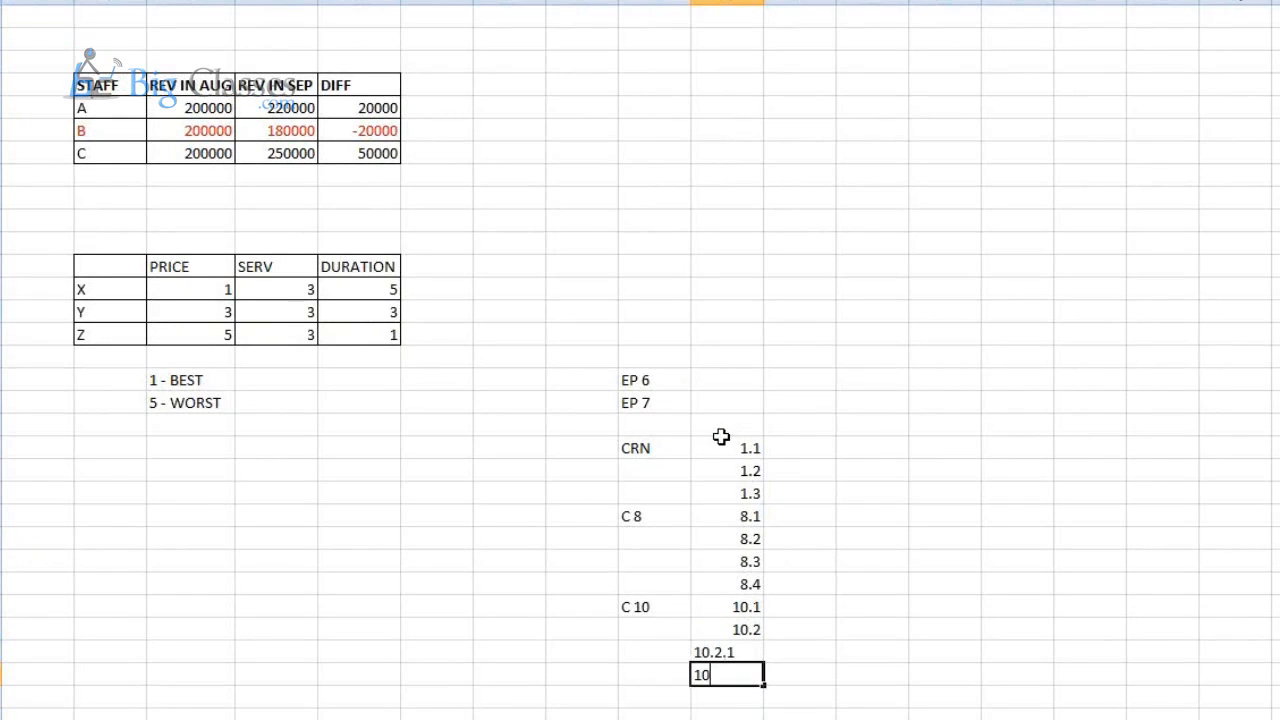
text(.2.2)
key(Return)
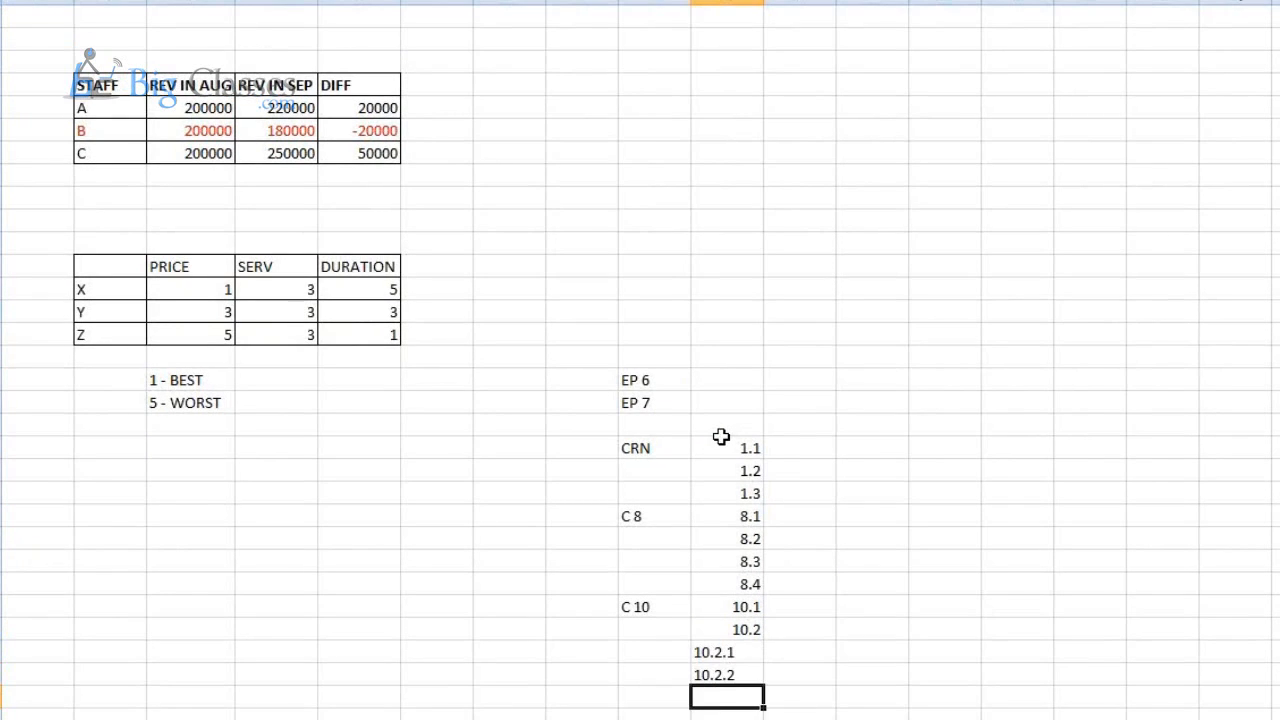
Review the version list from 8.4 to 10.2.2, comparing the C 10 label with 10.1, 10.2.1 and 10.2.2
key(Up)
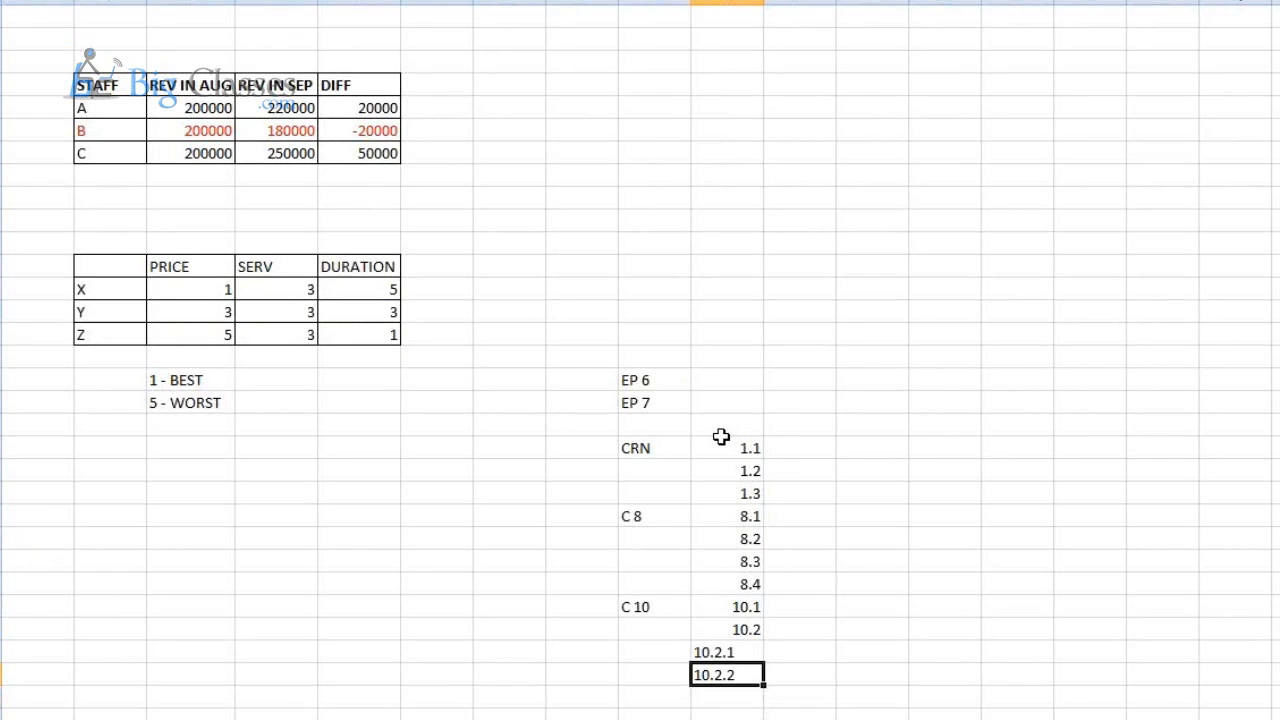
click(717, 579)
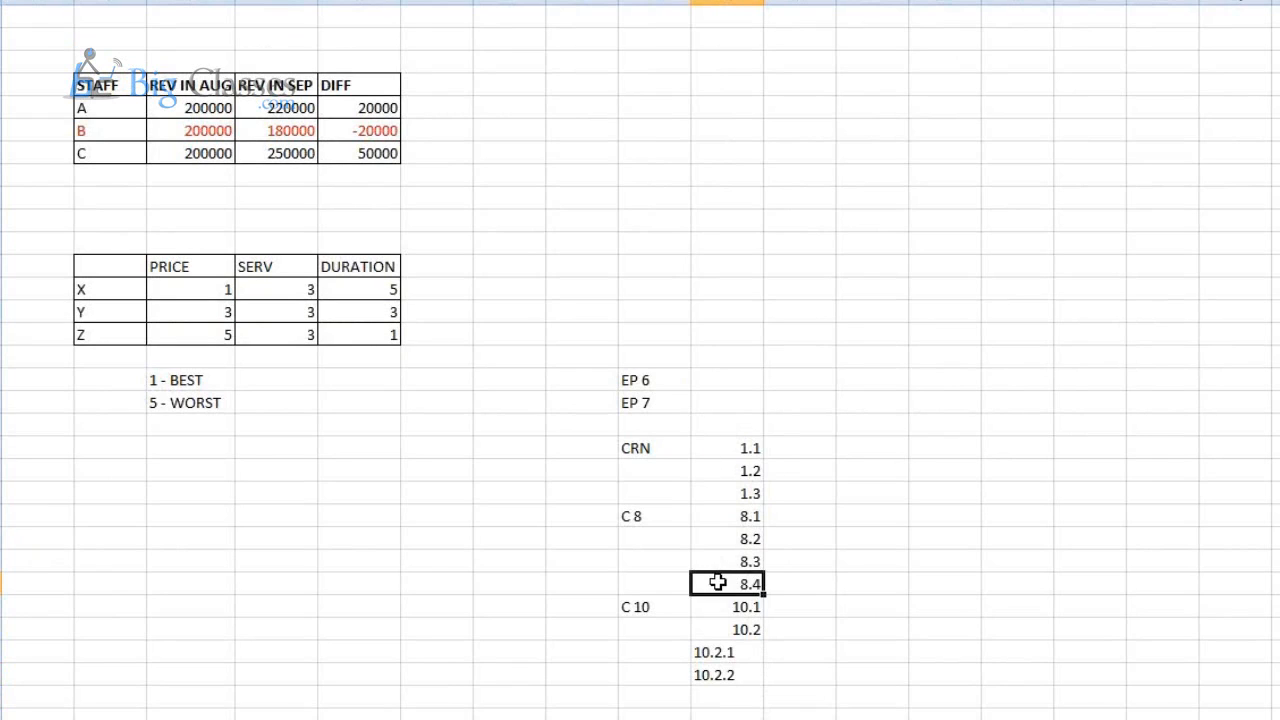
drag(717, 581, 724, 679)
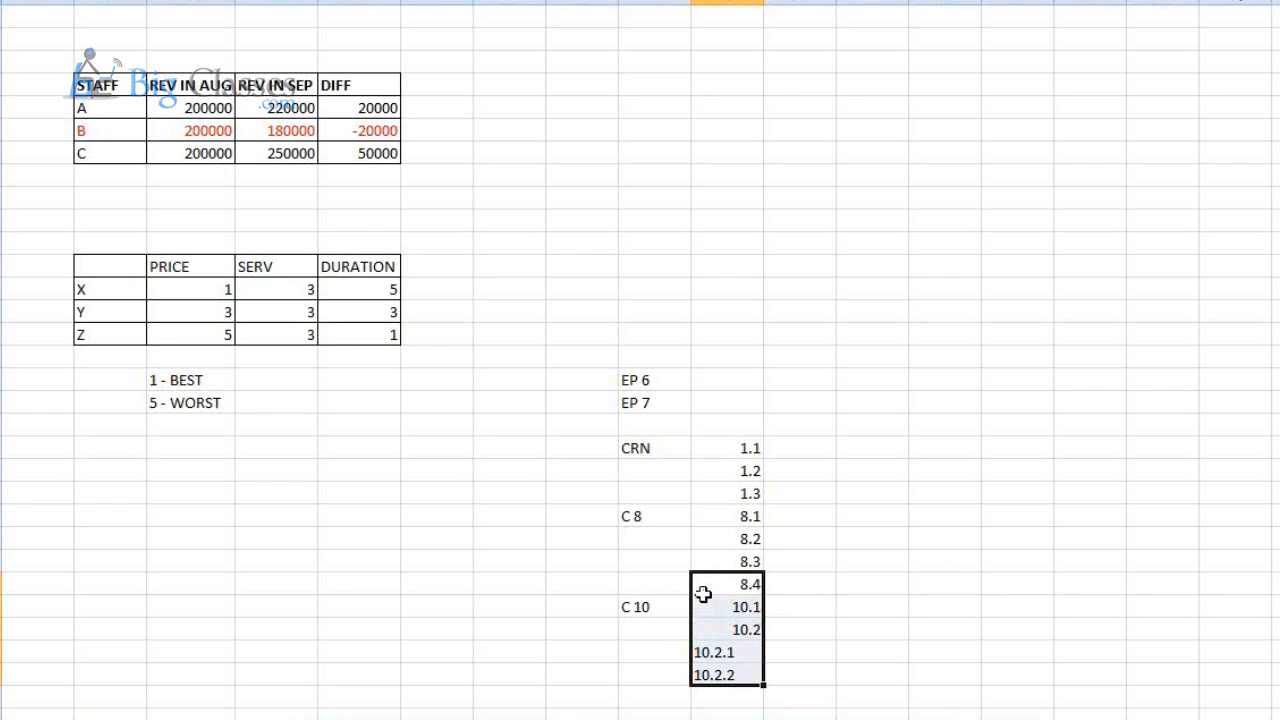
click(646, 608)
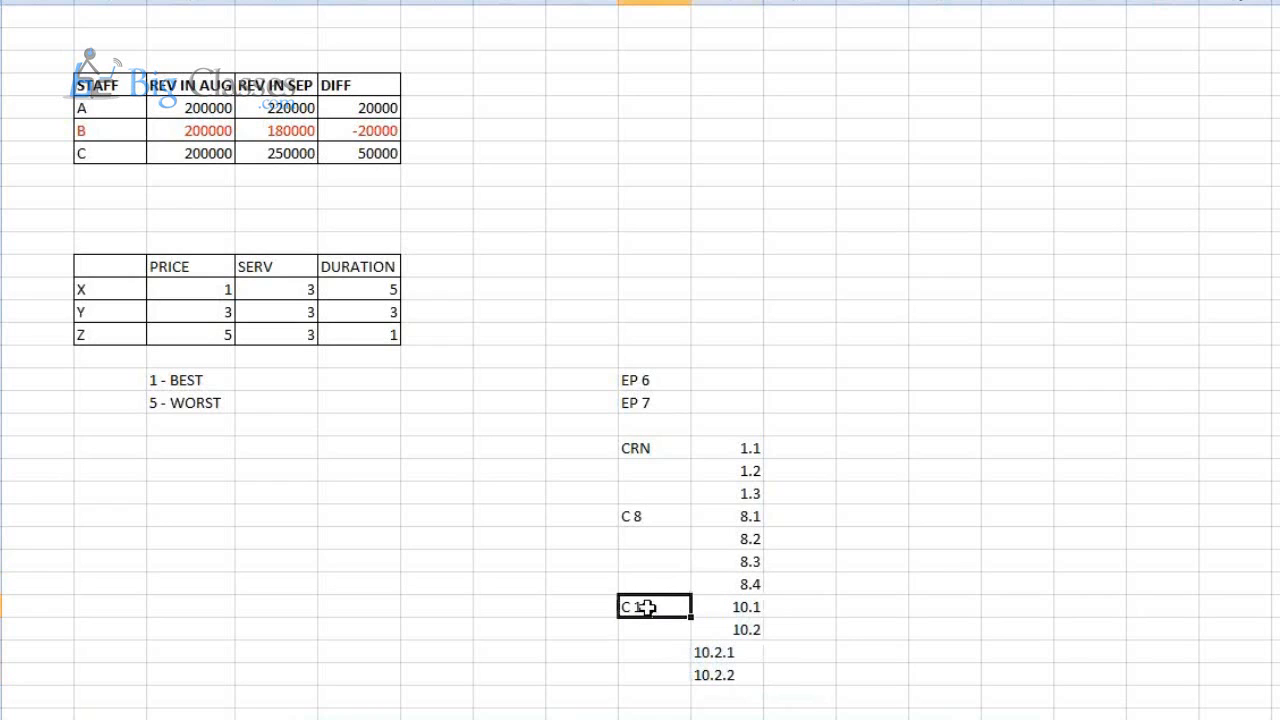
click(706, 605)
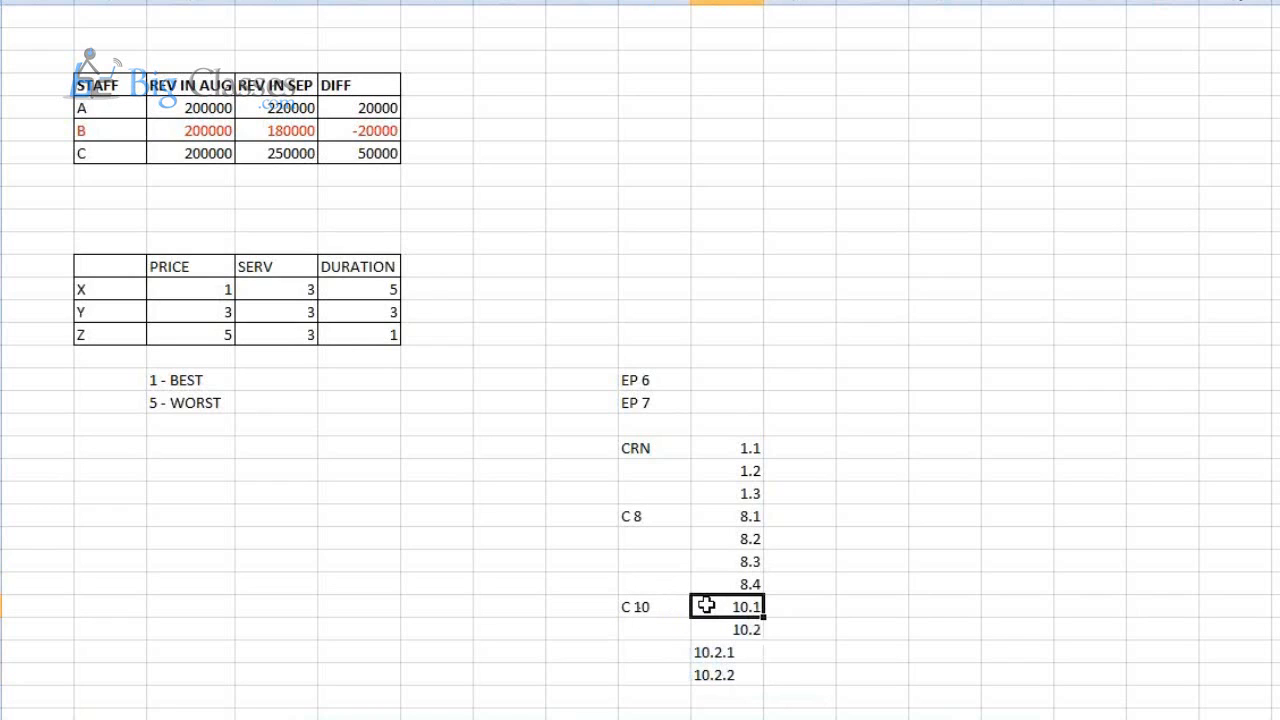
key(Up)
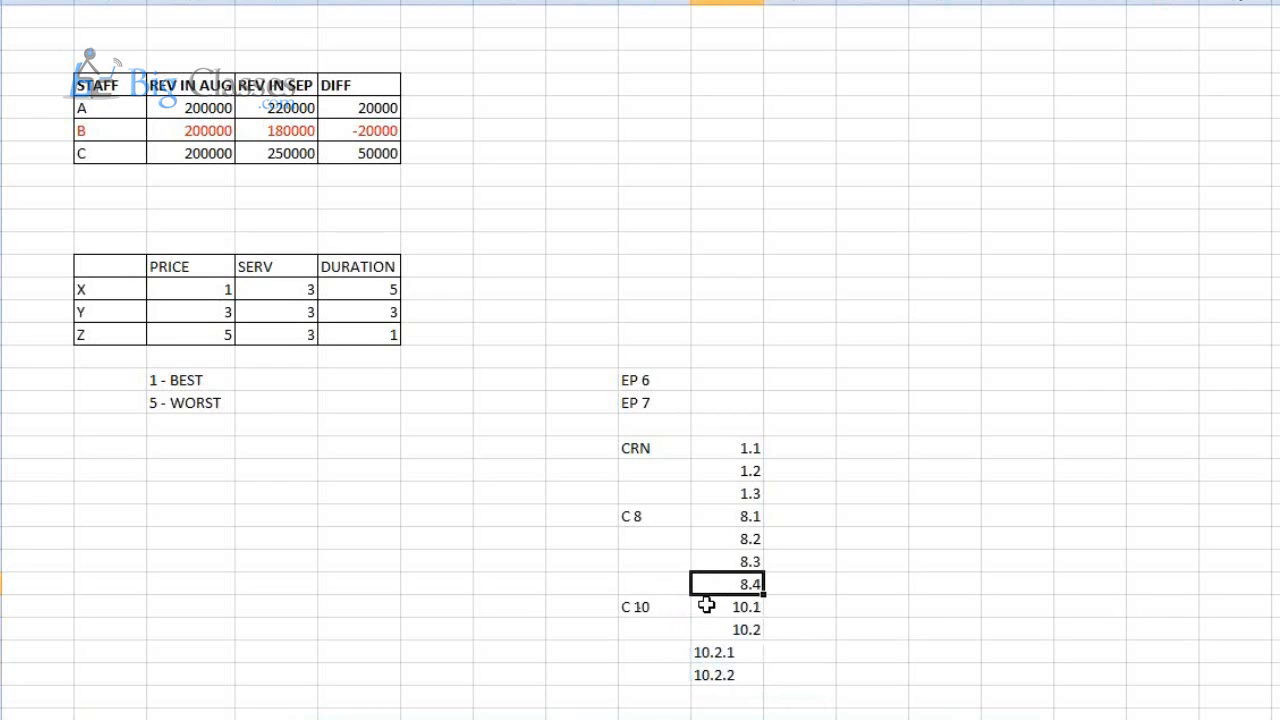
click(706, 605)
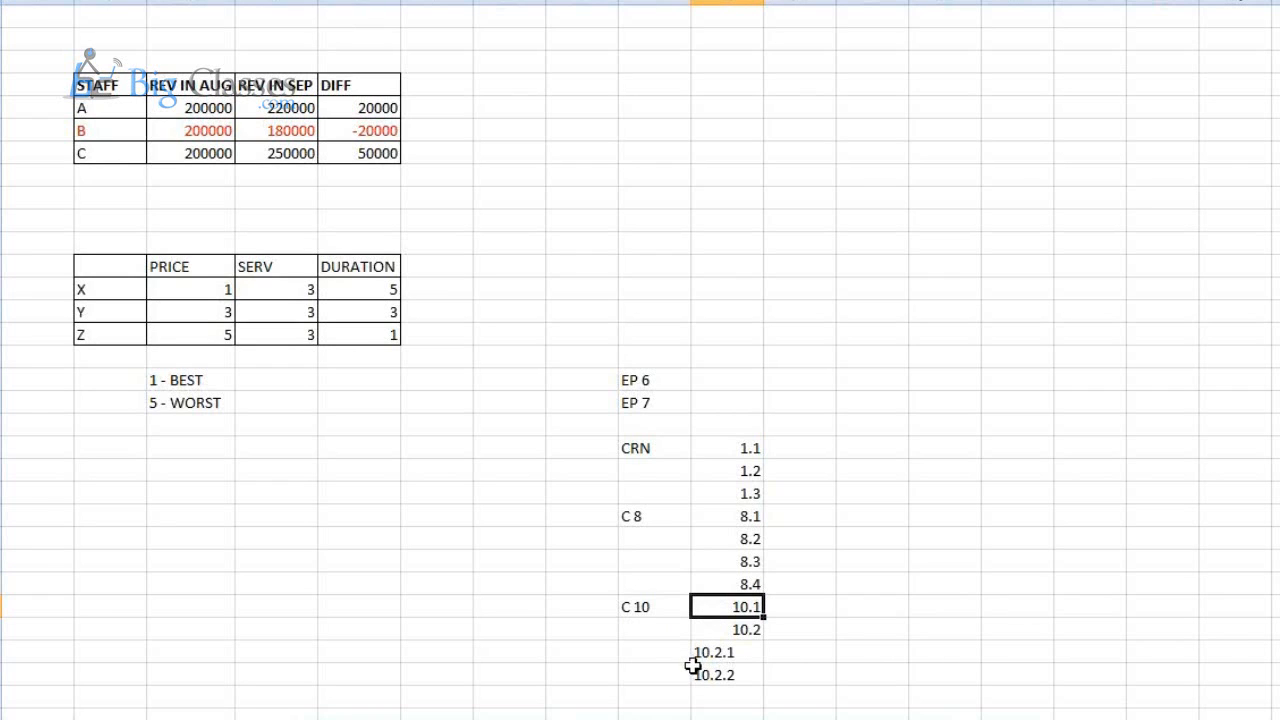
click(746, 652)
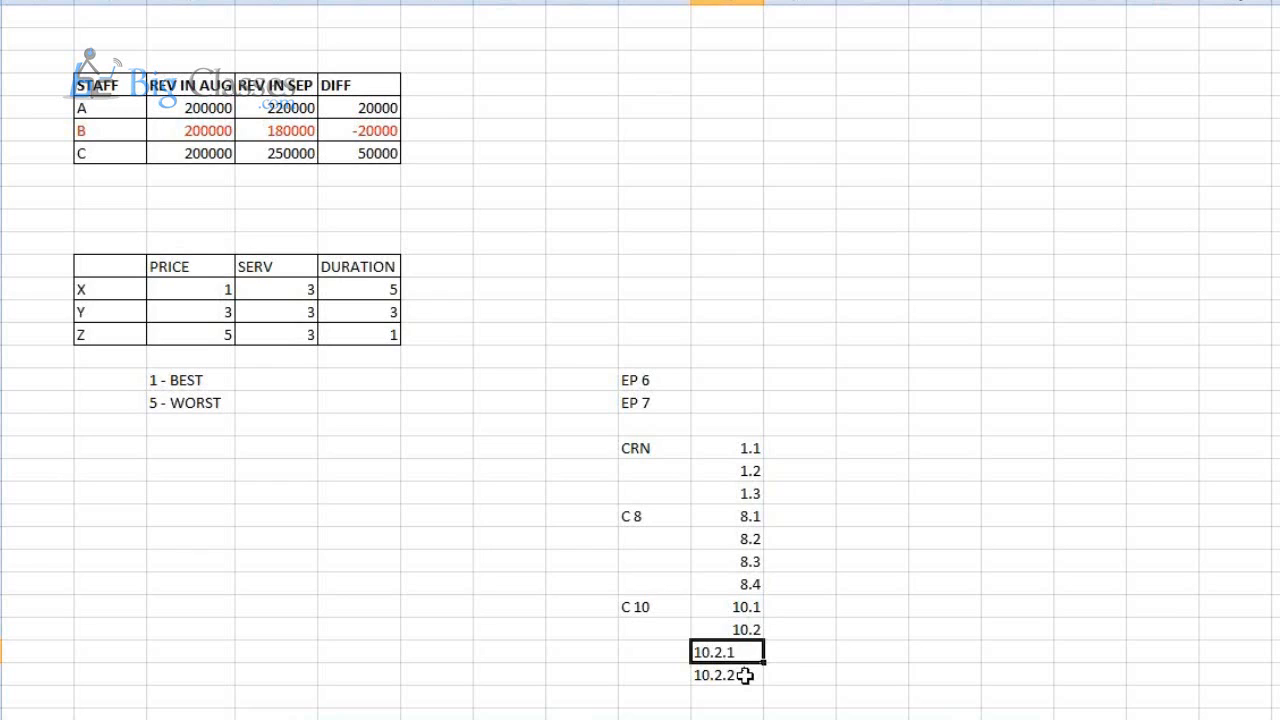
click(745, 676)
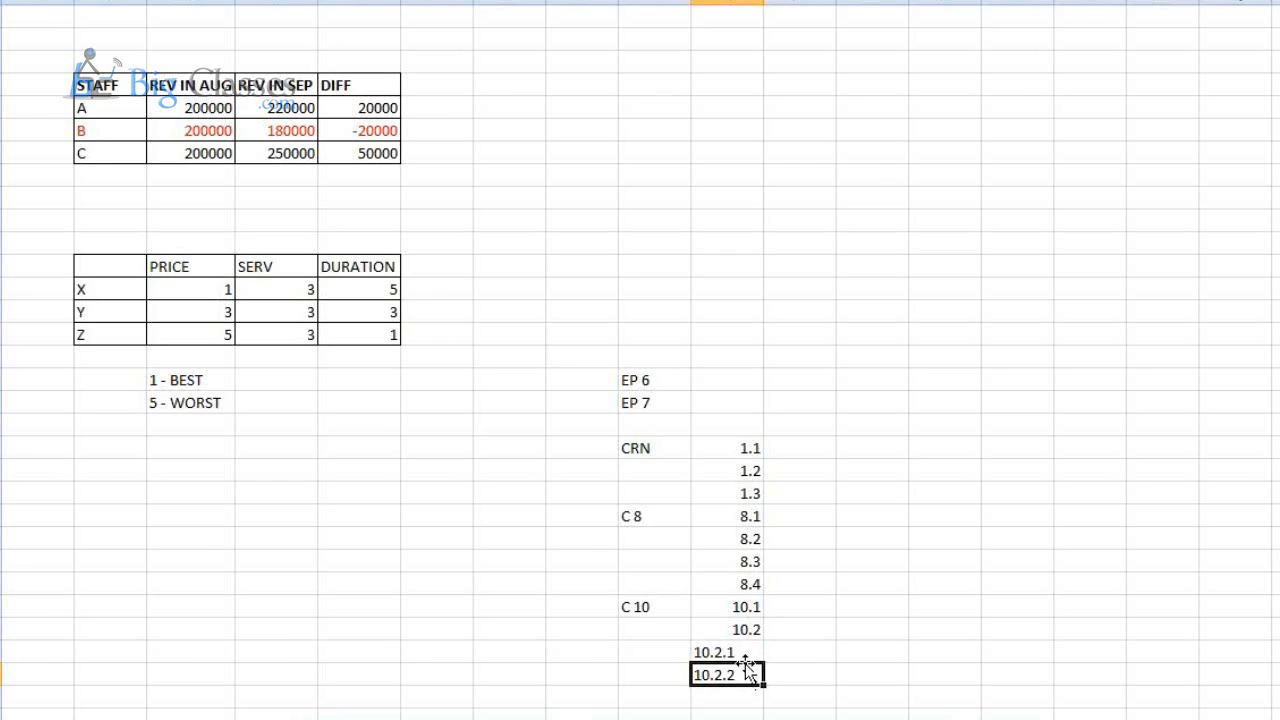
click(747, 653)
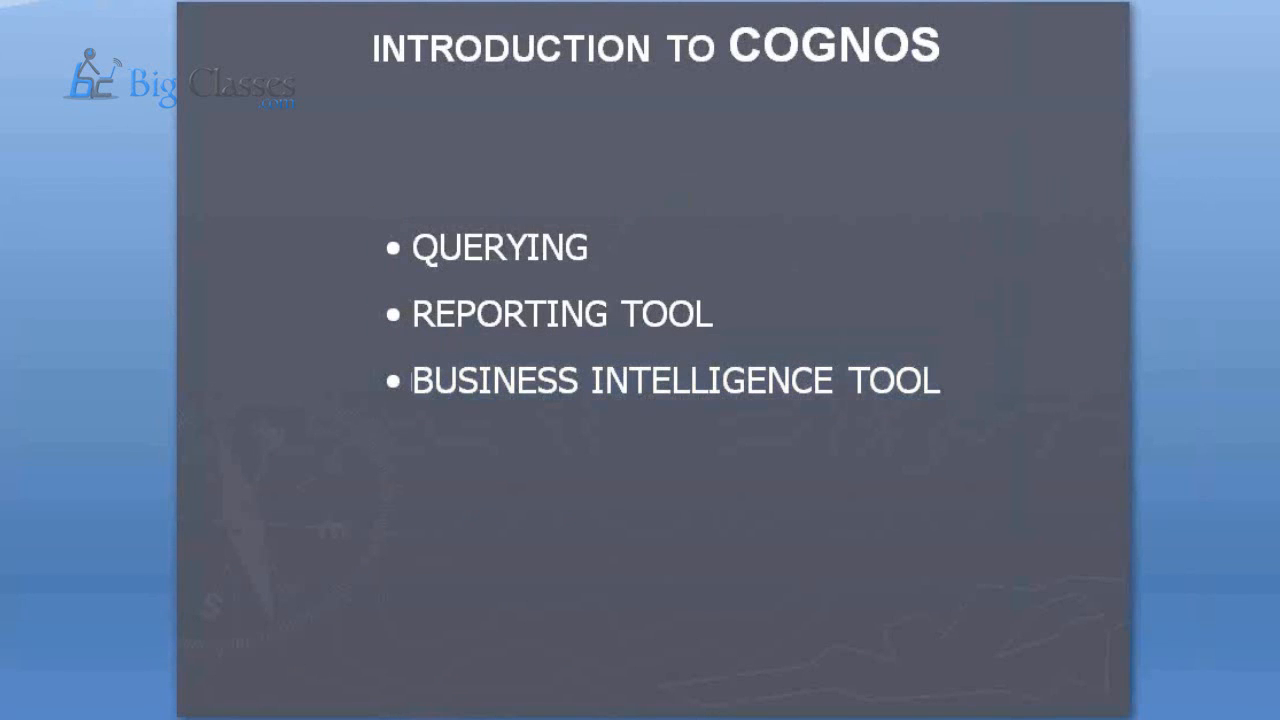
Switch to the Introduction to Cognos slides, advance to the Tools slide, and highlight the Tools, Web based and Window based headings
key(Page_Down)
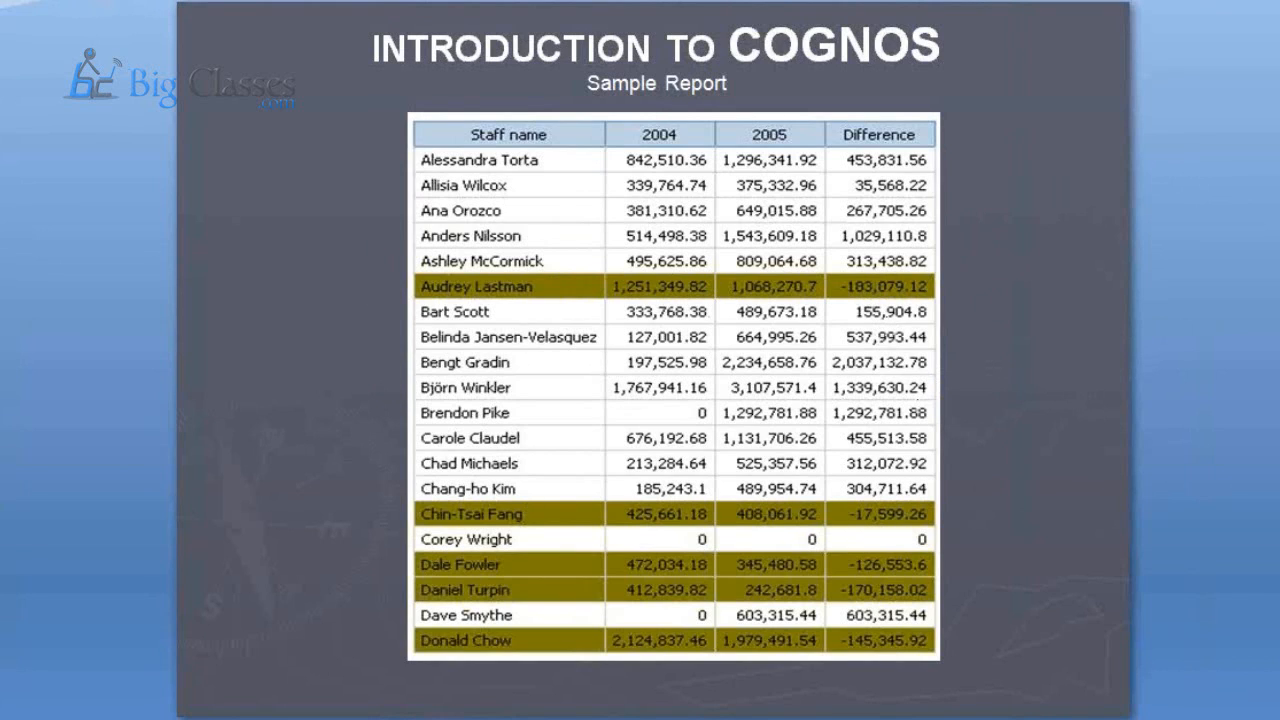
key(Page_Down)
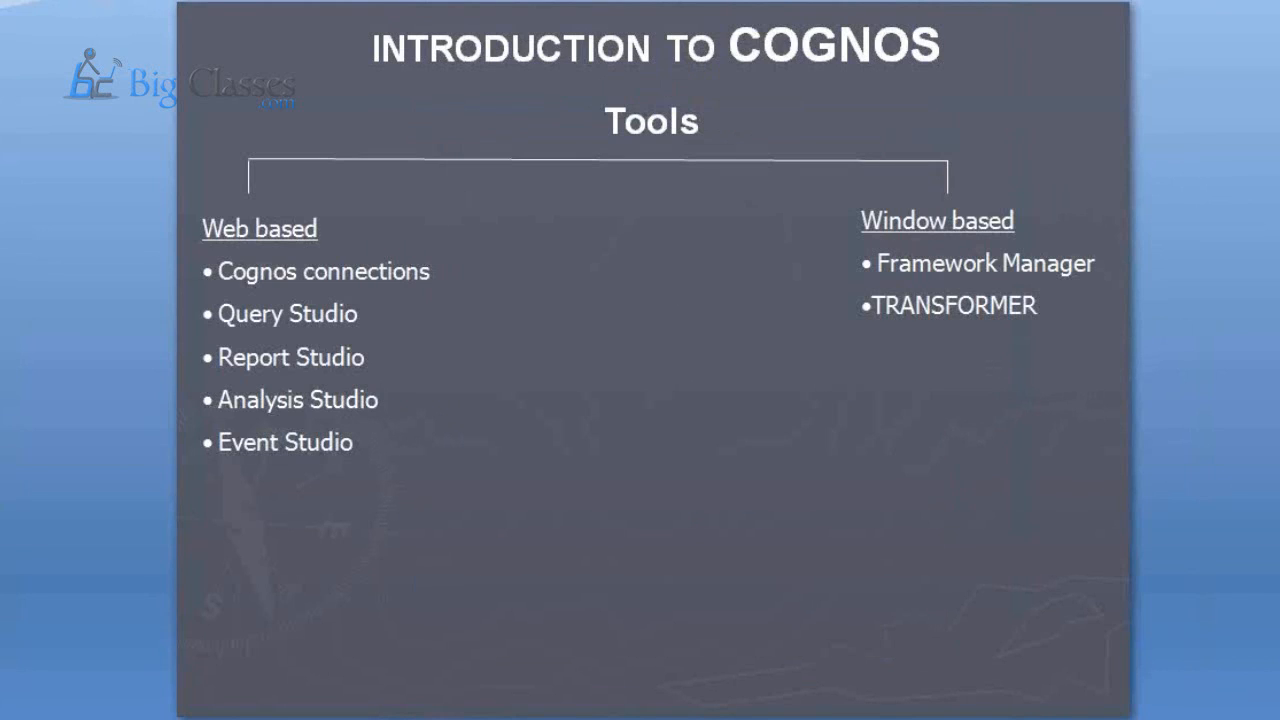
double_click(612, 127)
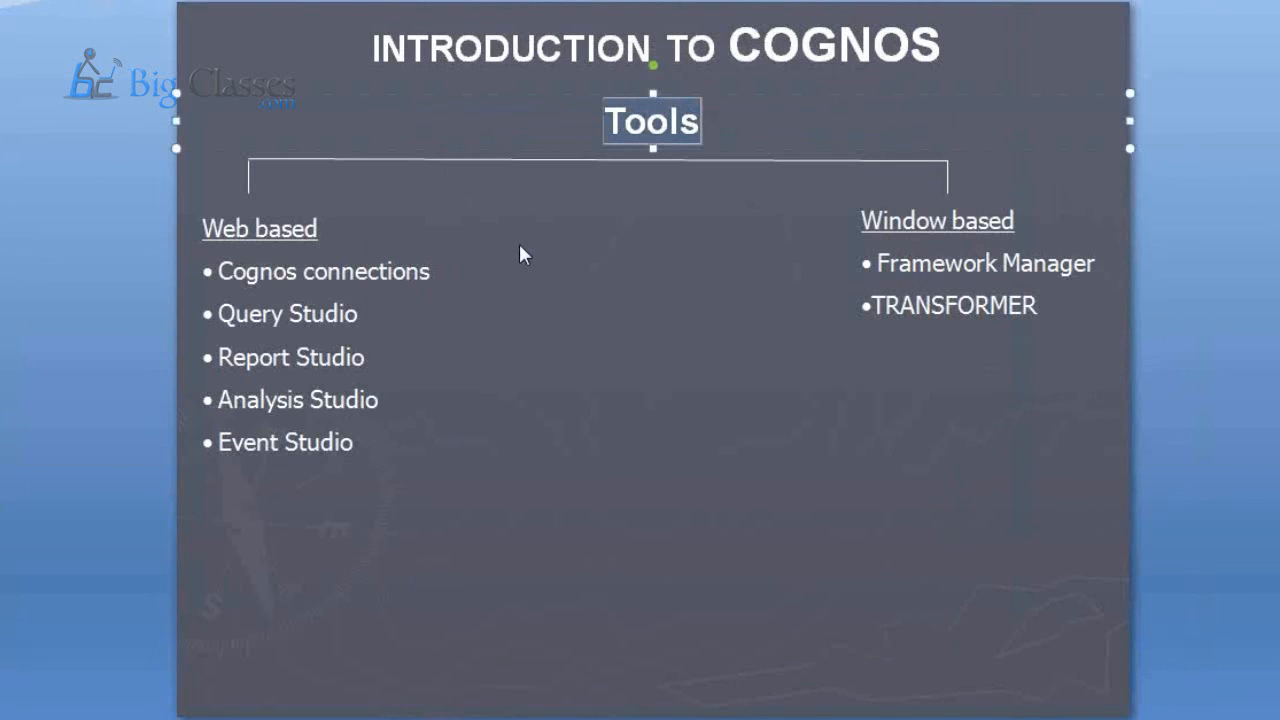
triple_click(220, 230)
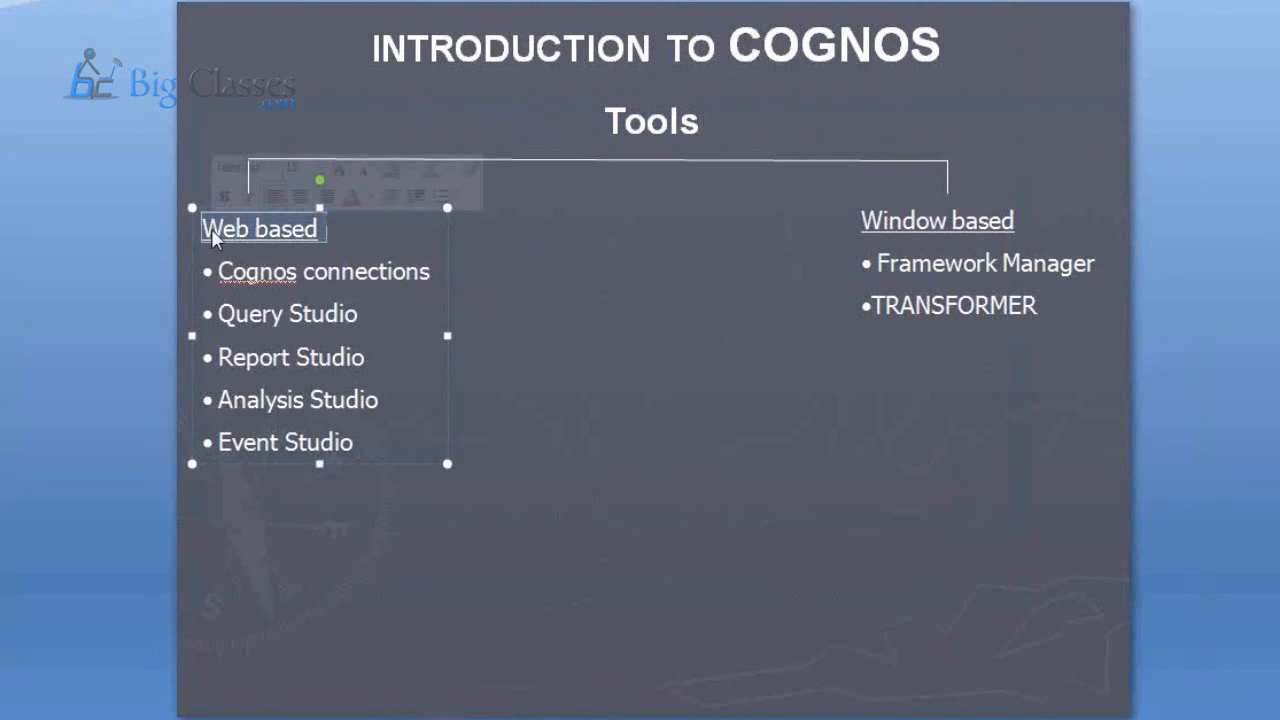
triple_click(918, 222)
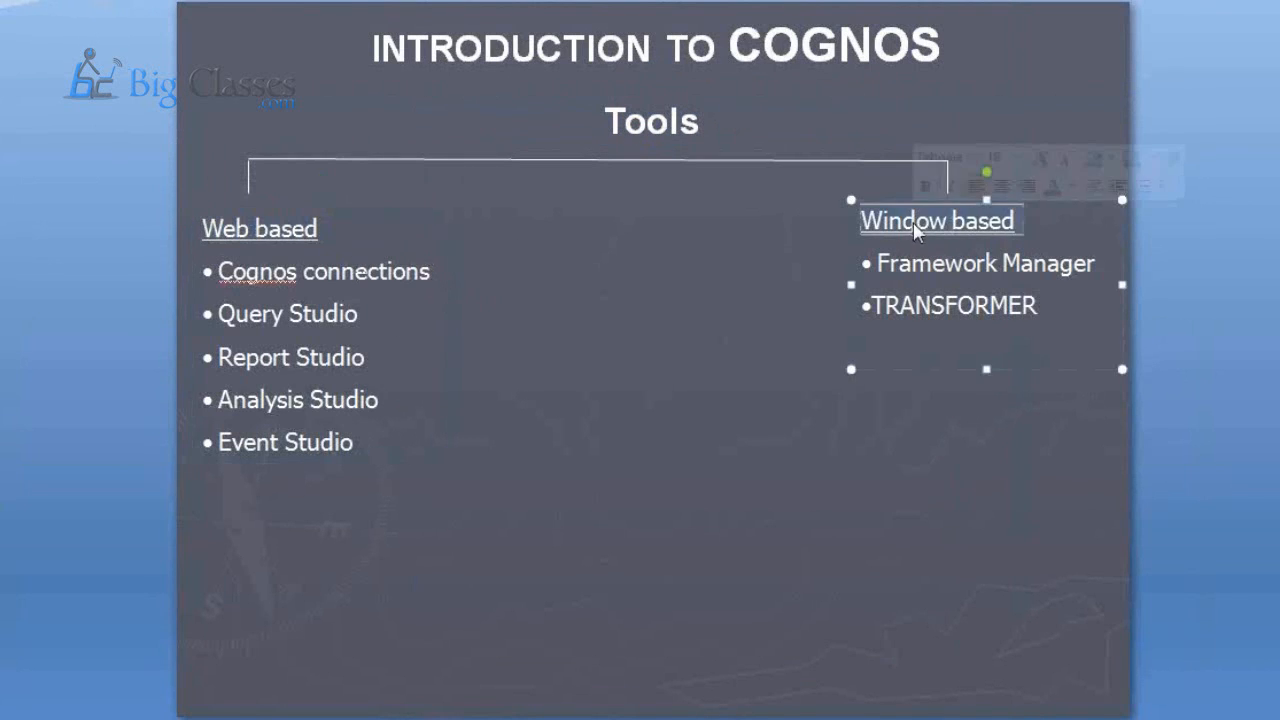